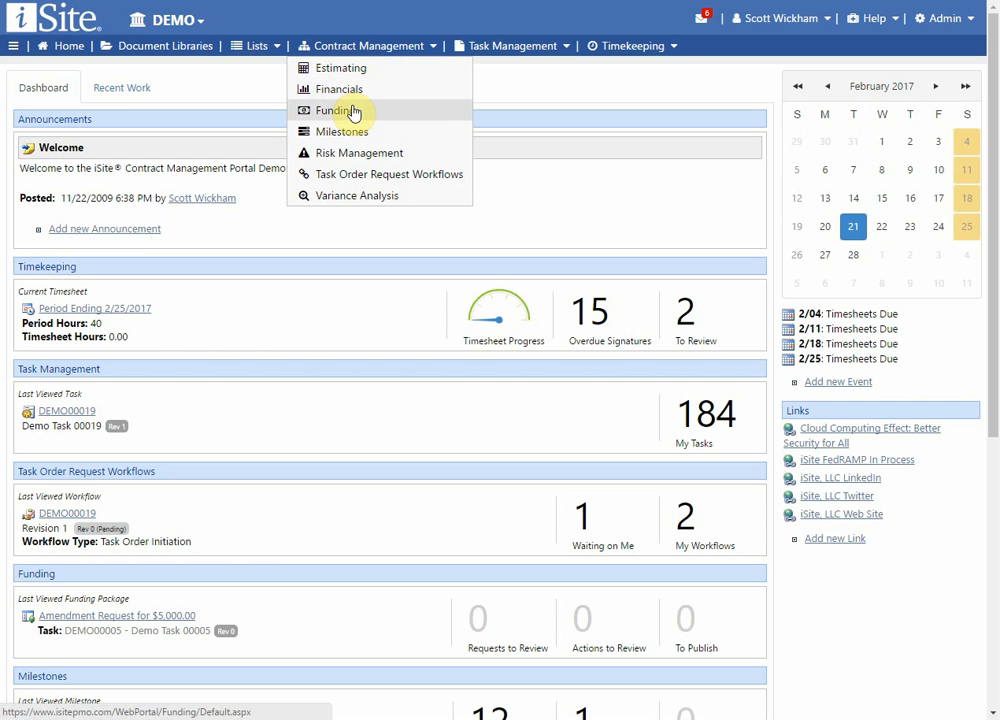
Open the Funding page under Contract Management and review its sections of recent, awaiting and publishable funding packages.
click(352, 115)
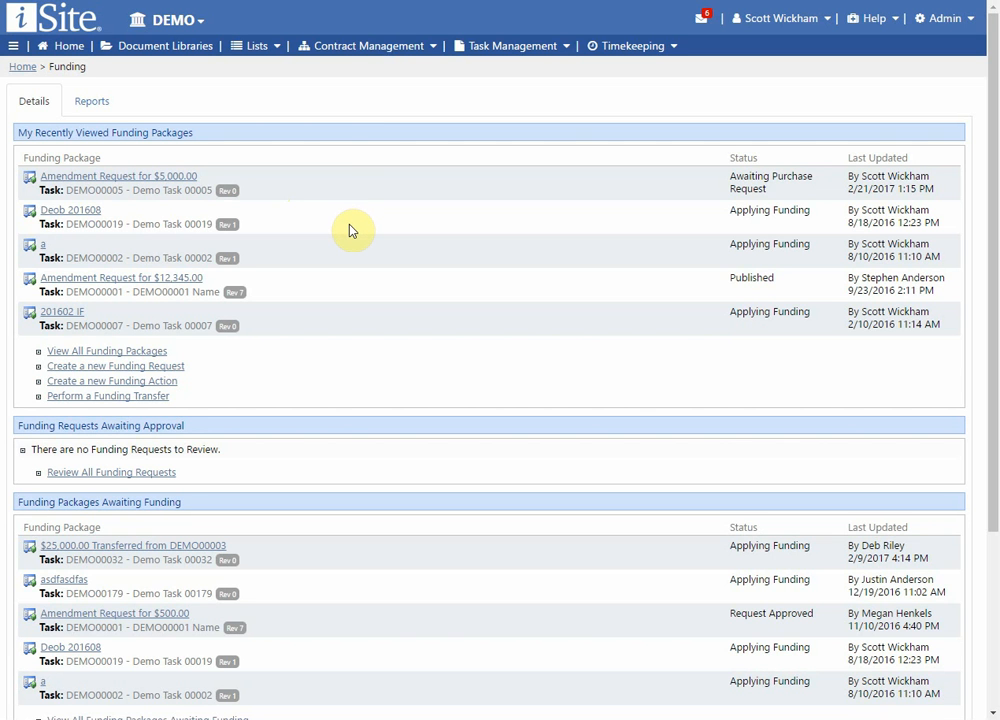
scroll(357, 250, down, 3)
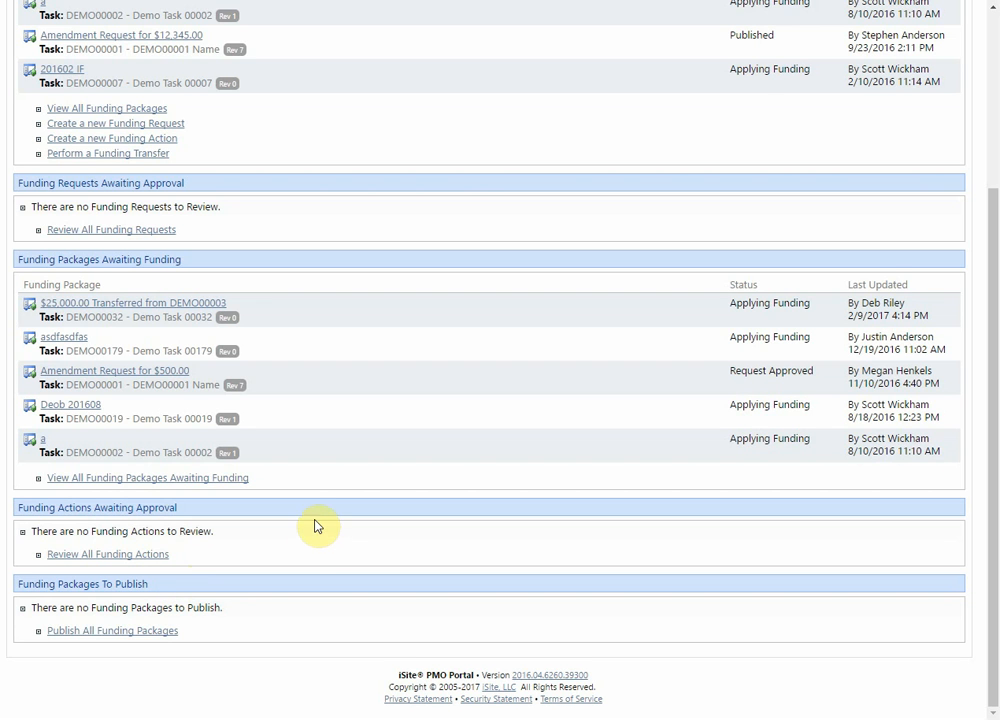
scroll(315, 540, up, 3)
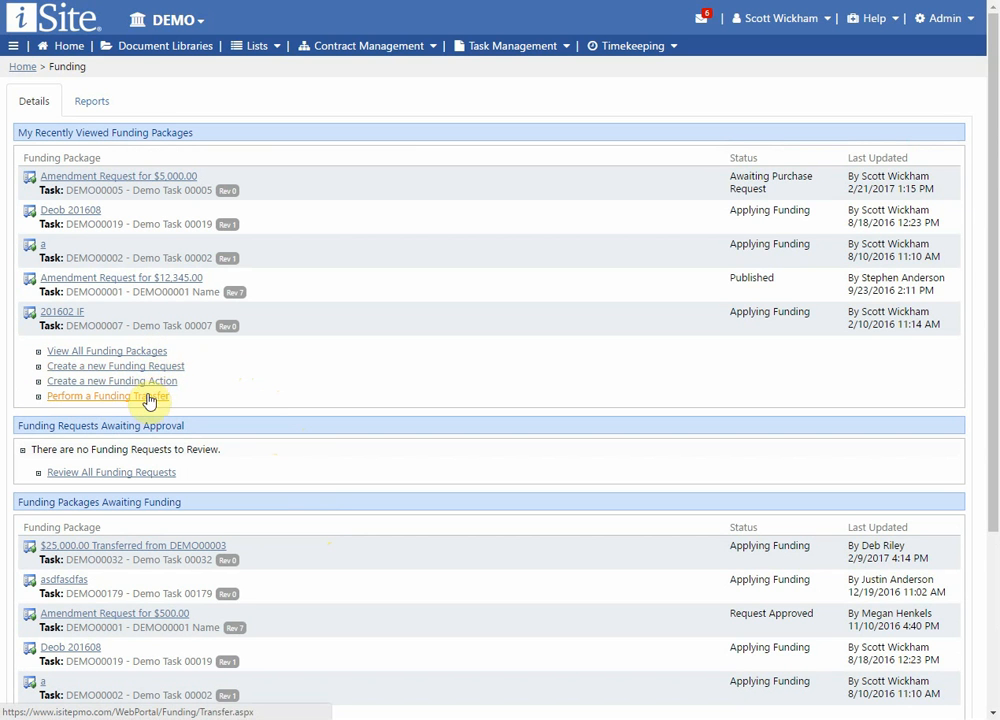
scroll(225, 395, down, 3)
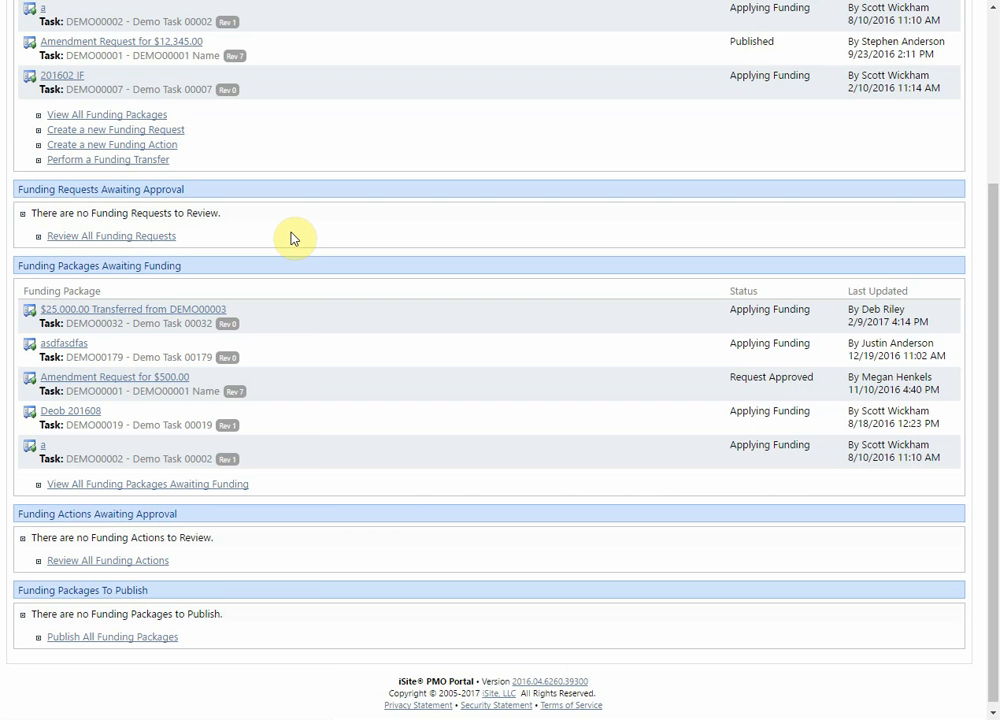
scroll(353, 265, up, 3)
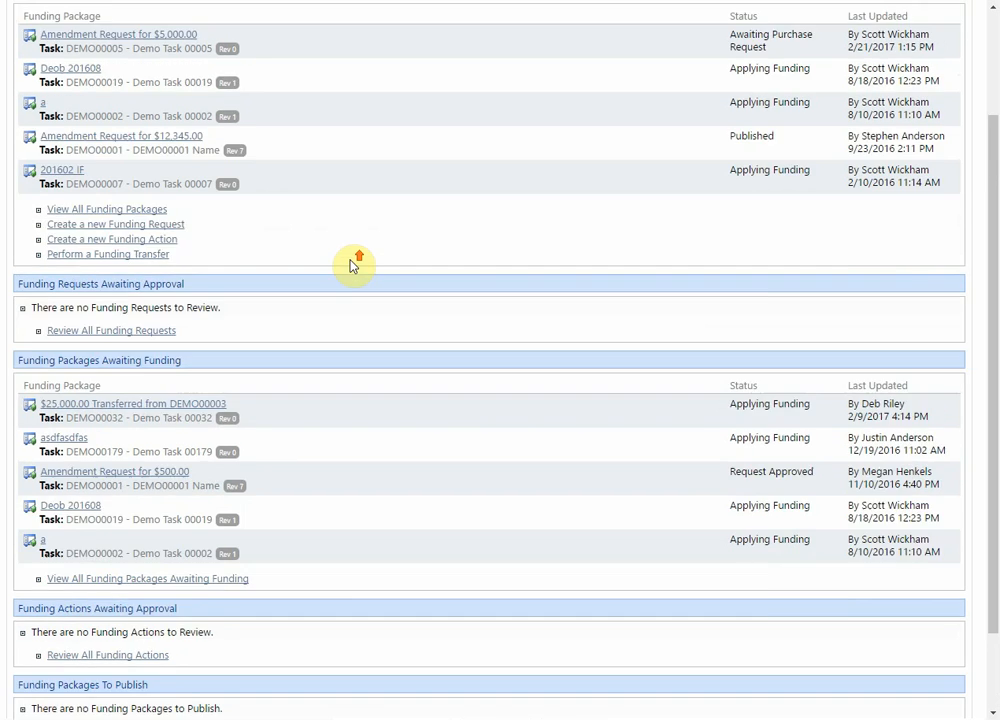
Check the available funding reports and the Funding area's options for creating and reviewing packages.
click(93, 106)
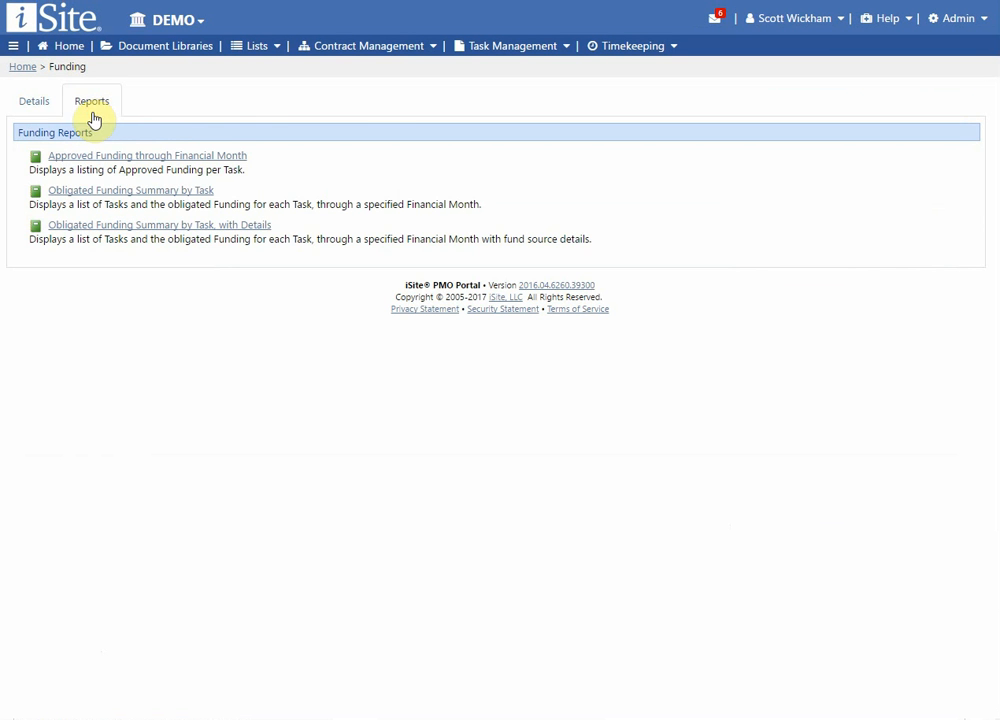
click(37, 105)
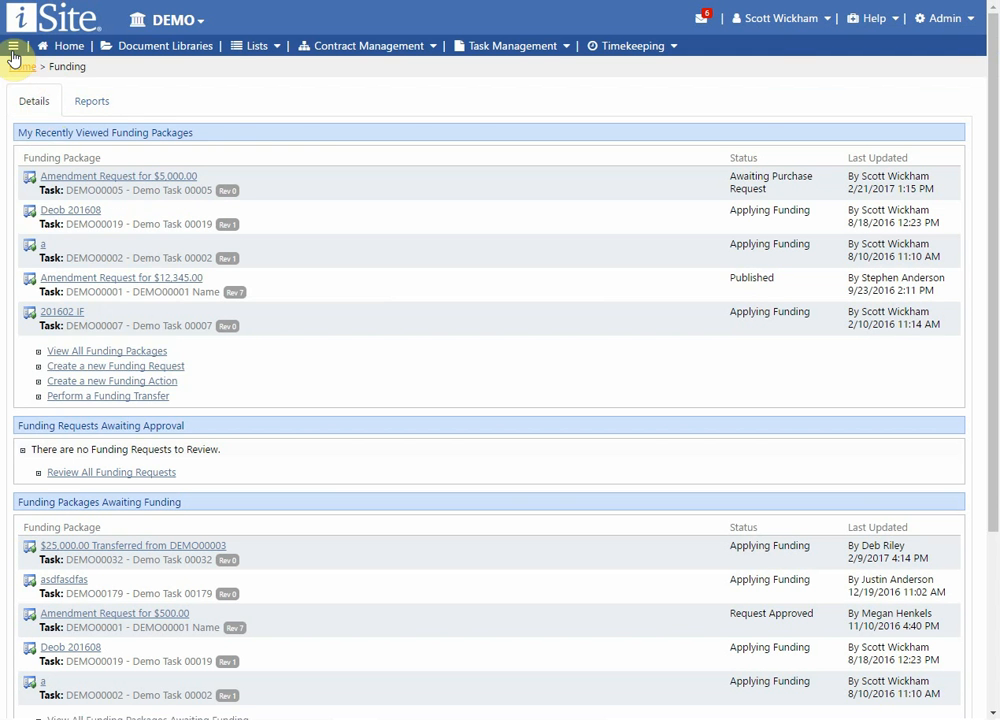
click(13, 48)
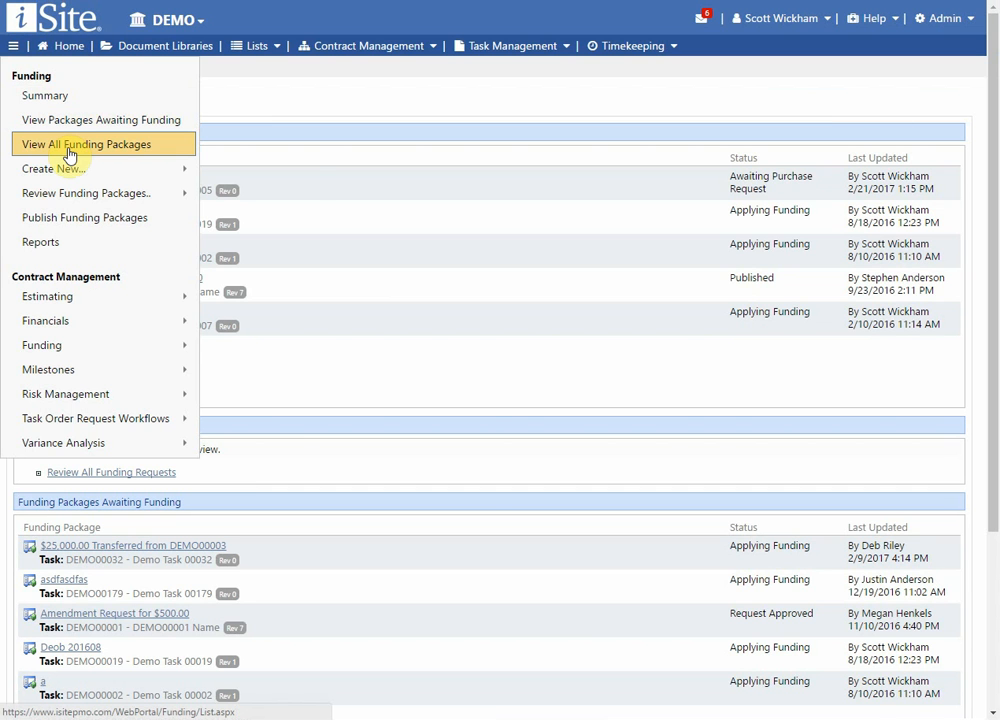
mouse_move(72, 170)
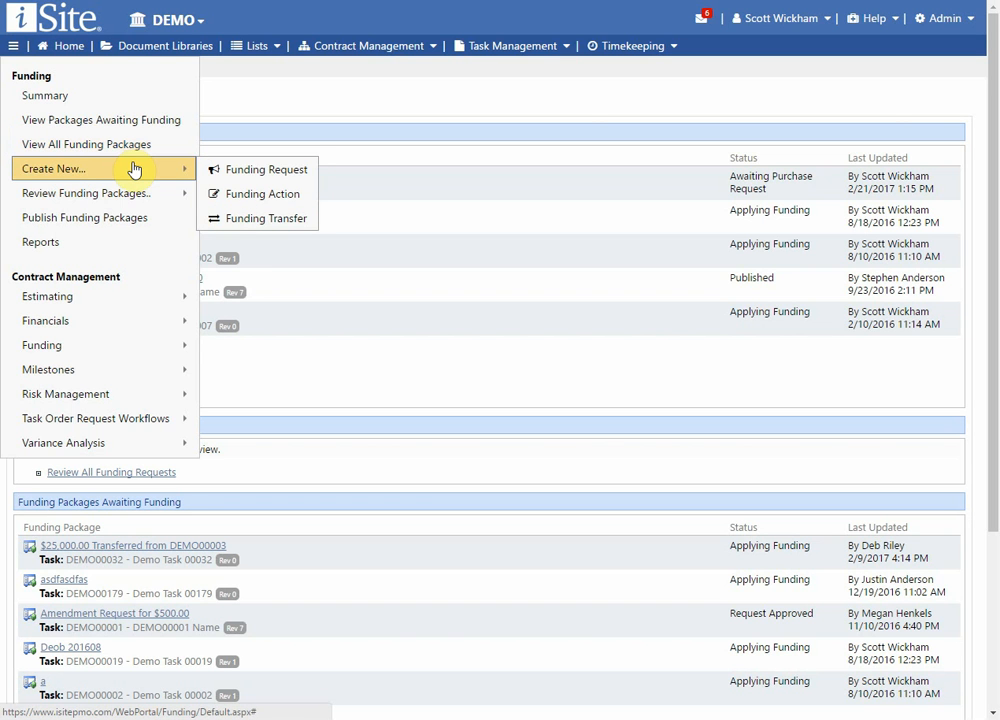
mouse_move(129, 192)
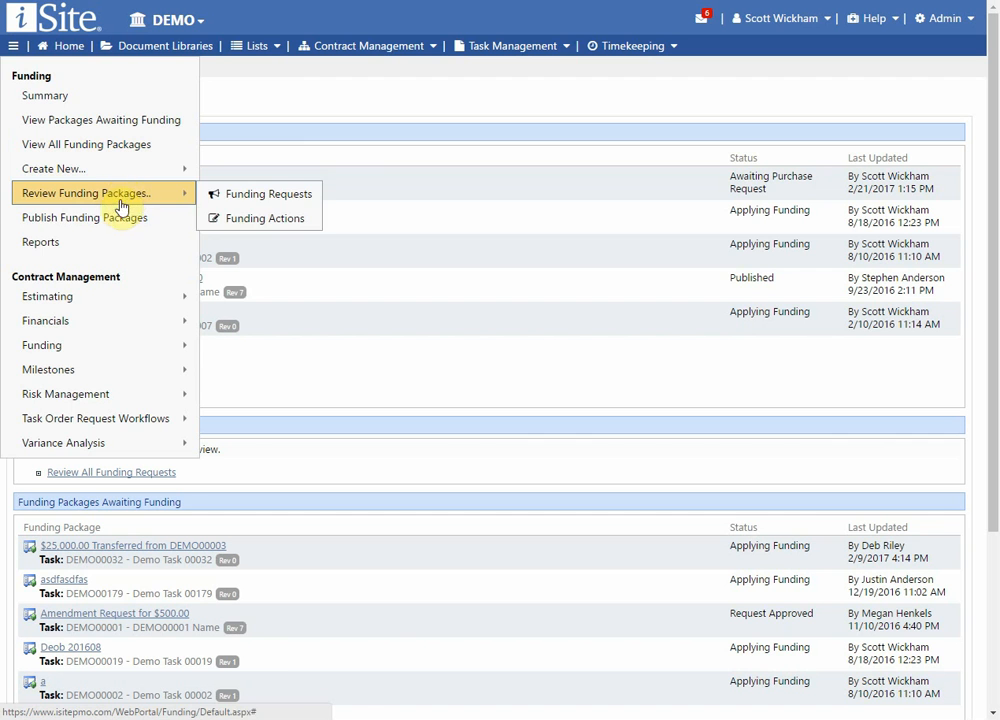
click(165, 238)
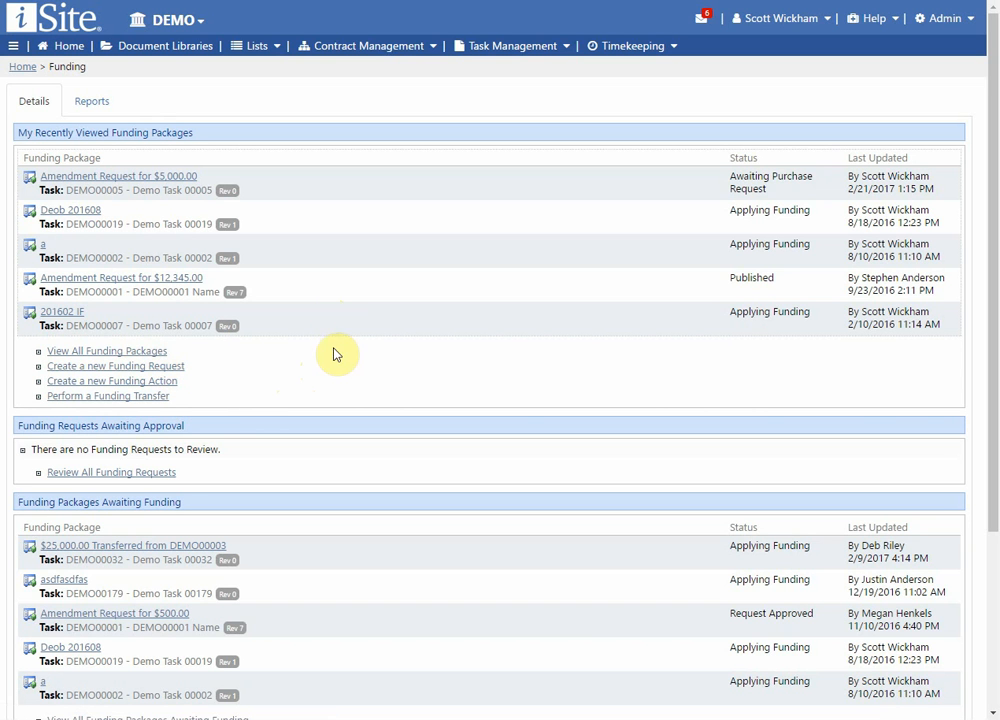
Start a new funding request and select task DEMO00018 for it.
click(152, 370)
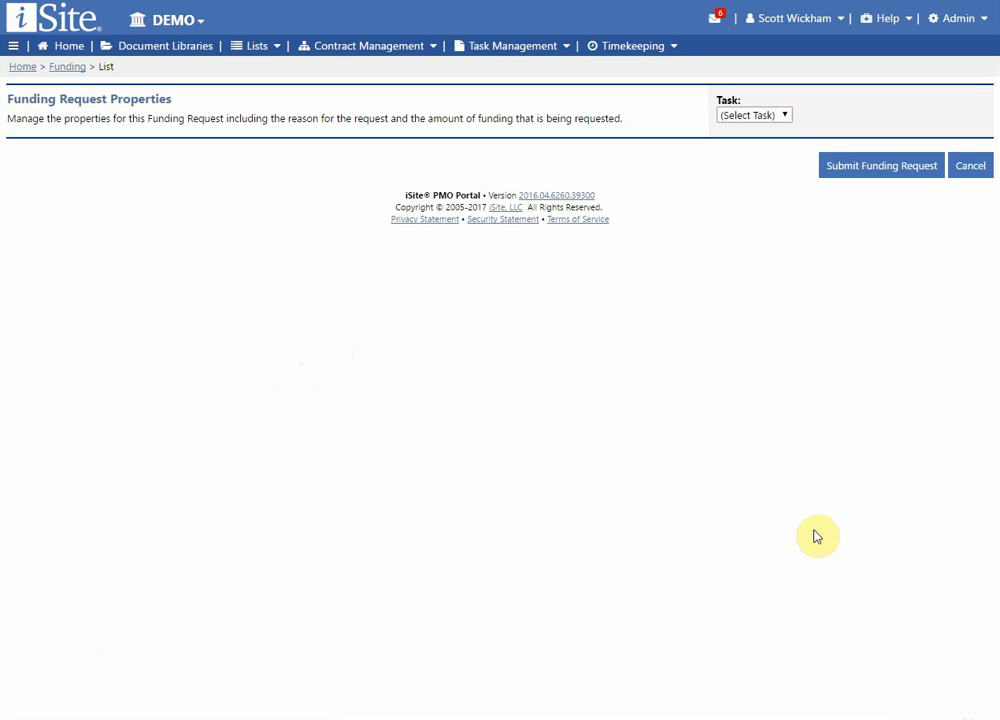
click(783, 116)
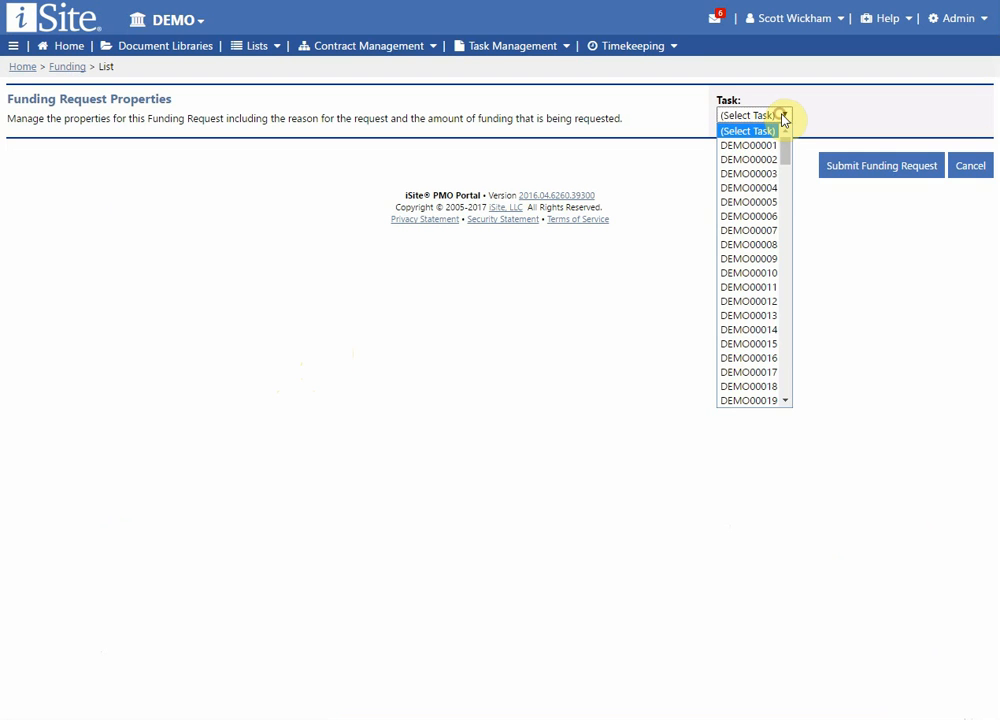
click(752, 387)
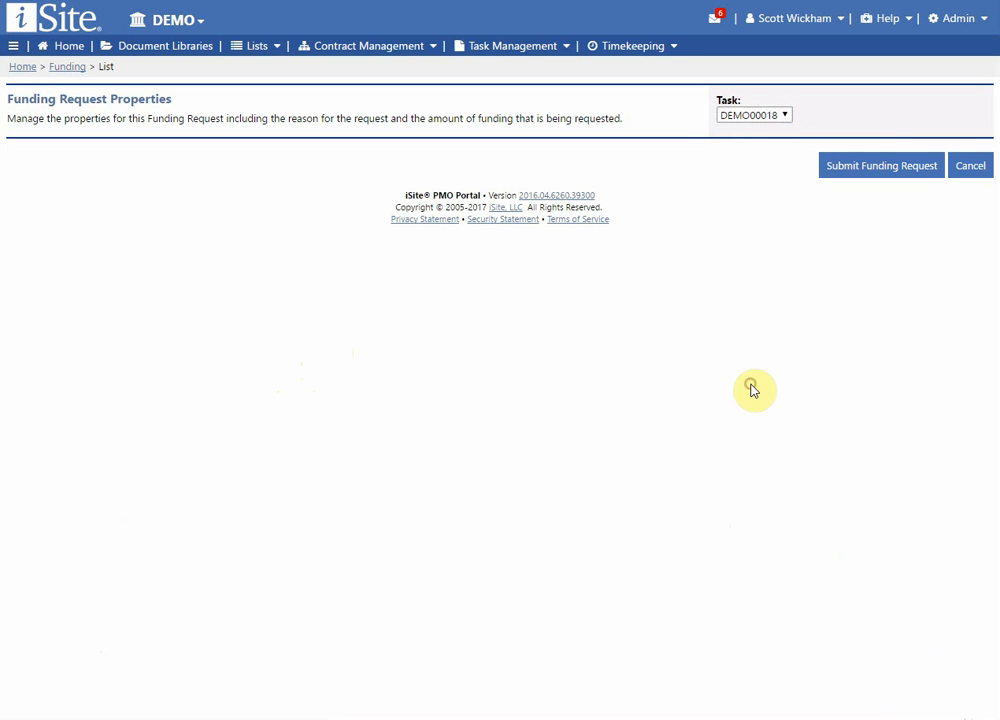
Try task DEMO00019 for the funding request and switch back to DEMO00018.
click(762, 117)
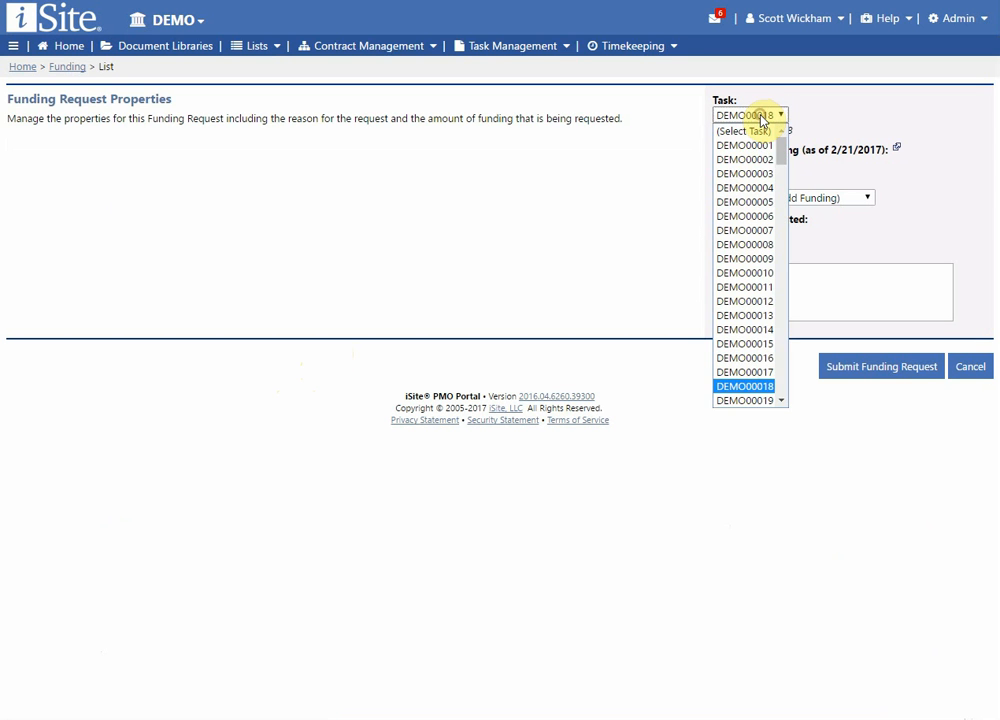
click(762, 401)
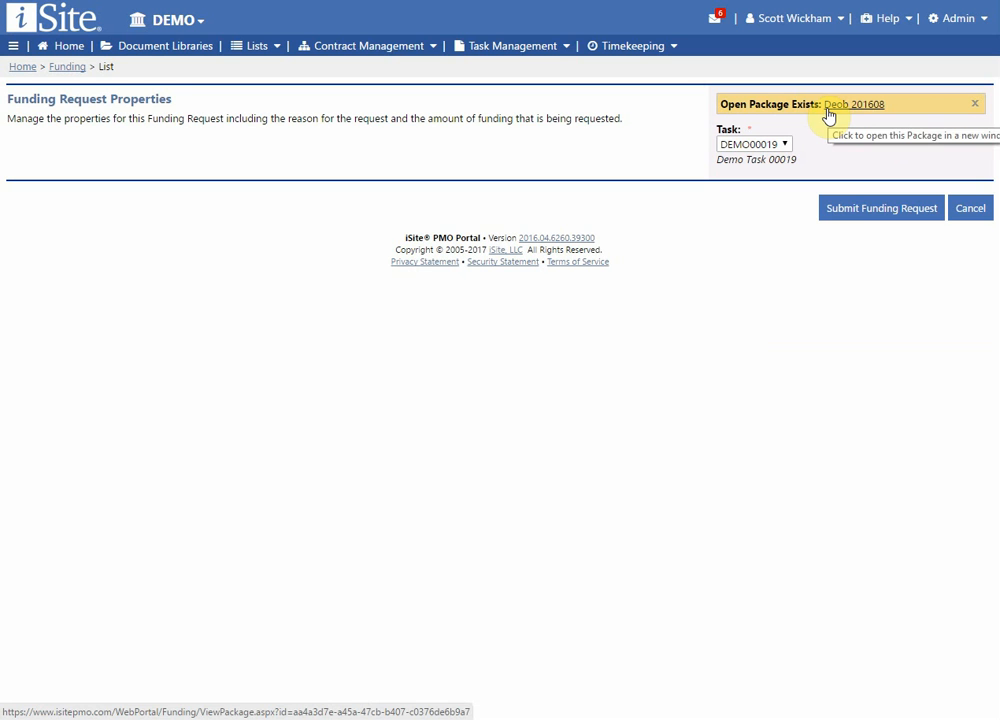
click(779, 147)
click(771, 415)
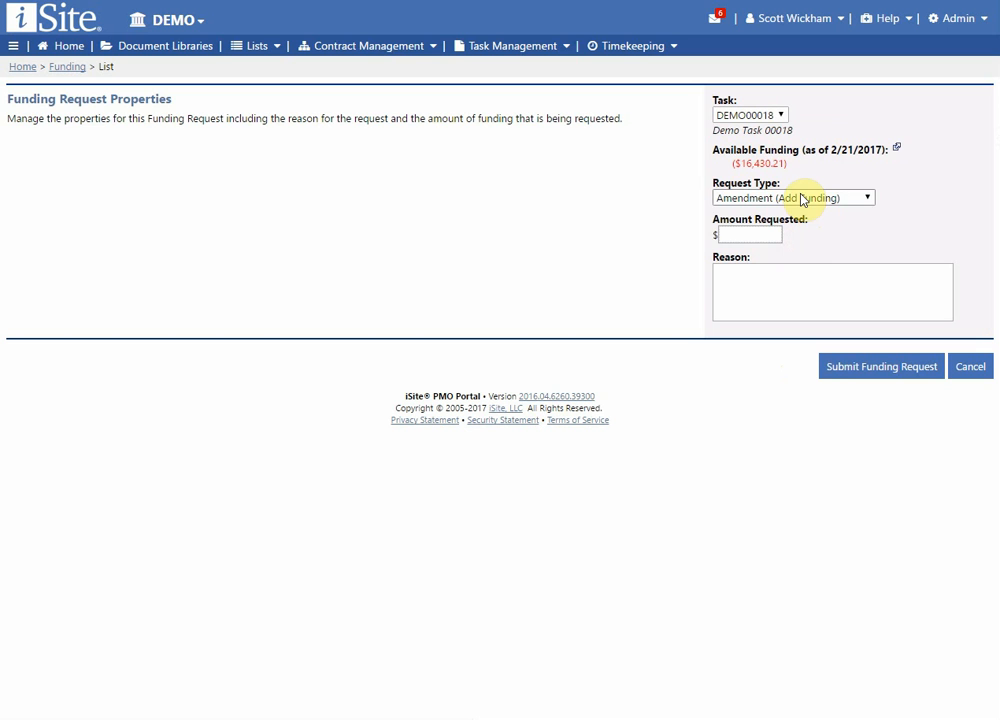
Keep Amendment (Add Funding) as the request type, check the available funding, and set the requested amount to 35000.
click(802, 199)
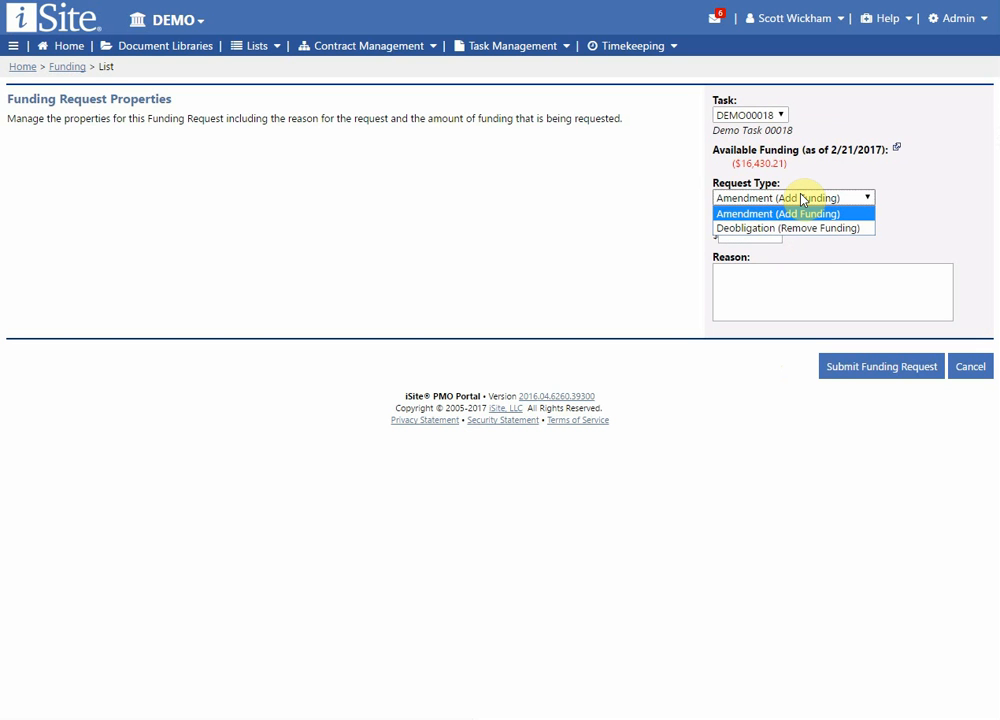
click(802, 199)
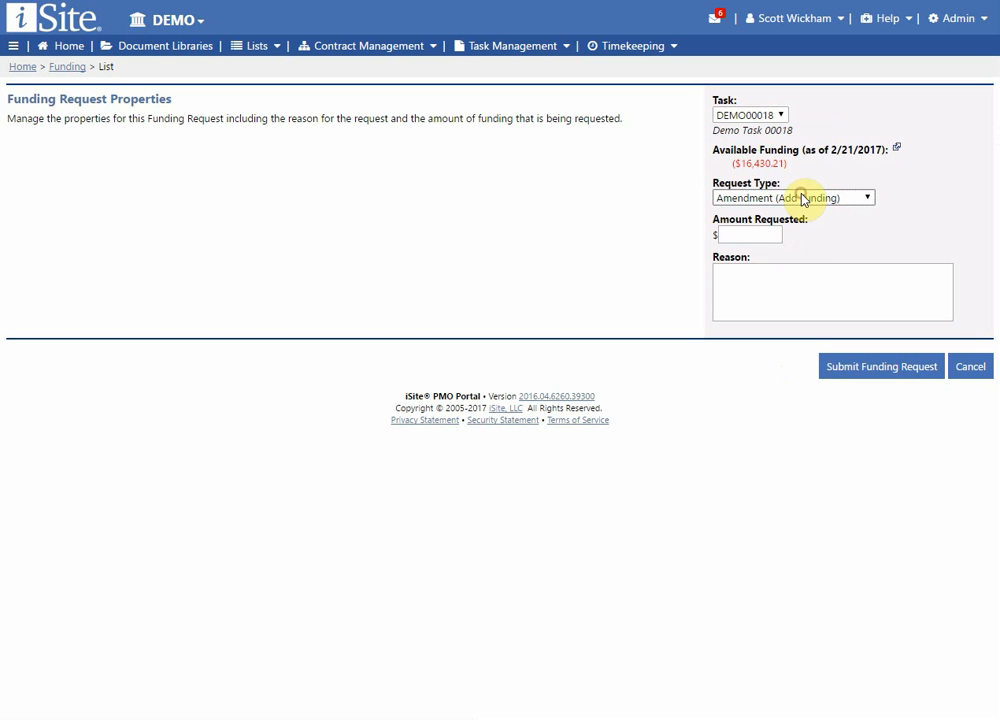
drag(790, 165, 727, 163)
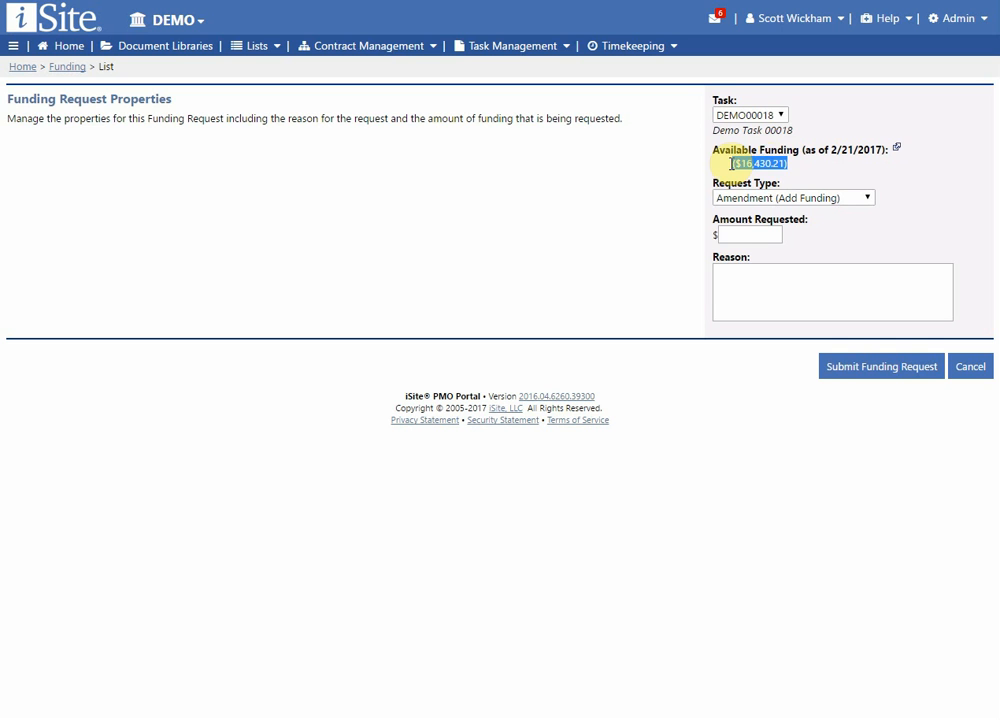
click(777, 163)
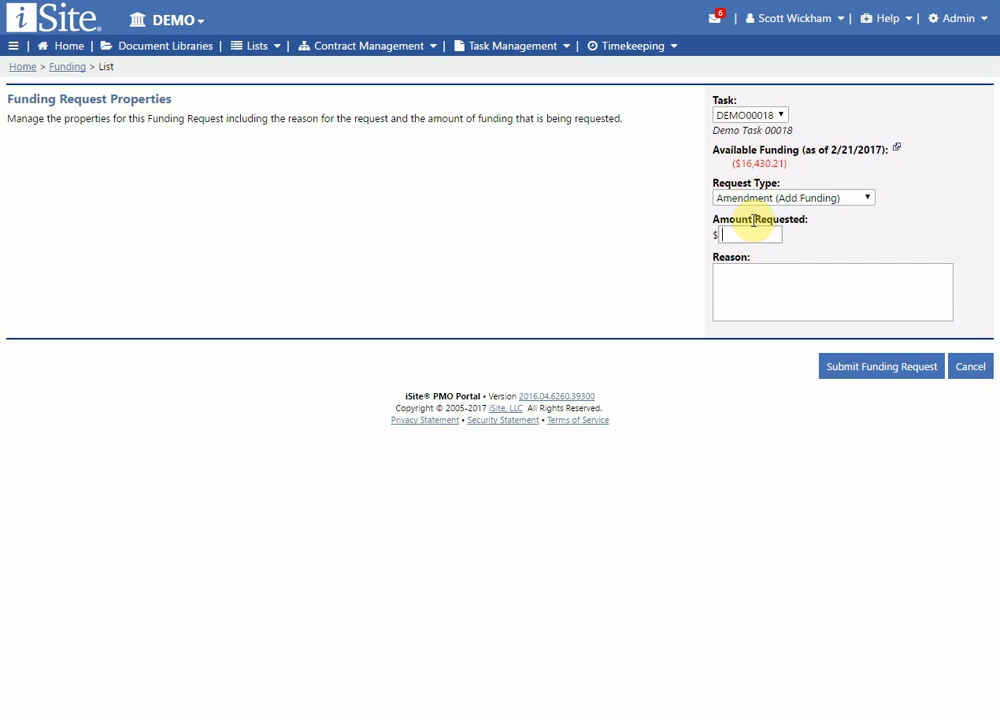
text(35000)
Give the reason "Need more funds for operations" and submit the funding request.
click(759, 286)
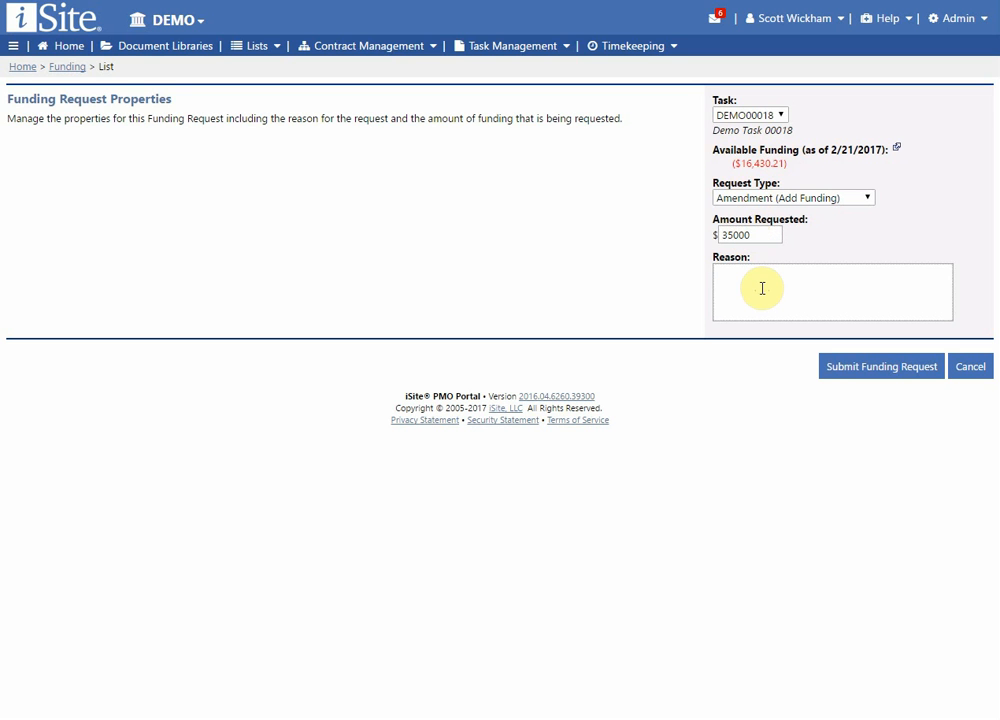
text(Need fo)
key(BackSpace)
key(BackSpace)
text(more funds for operations)
click(899, 374)
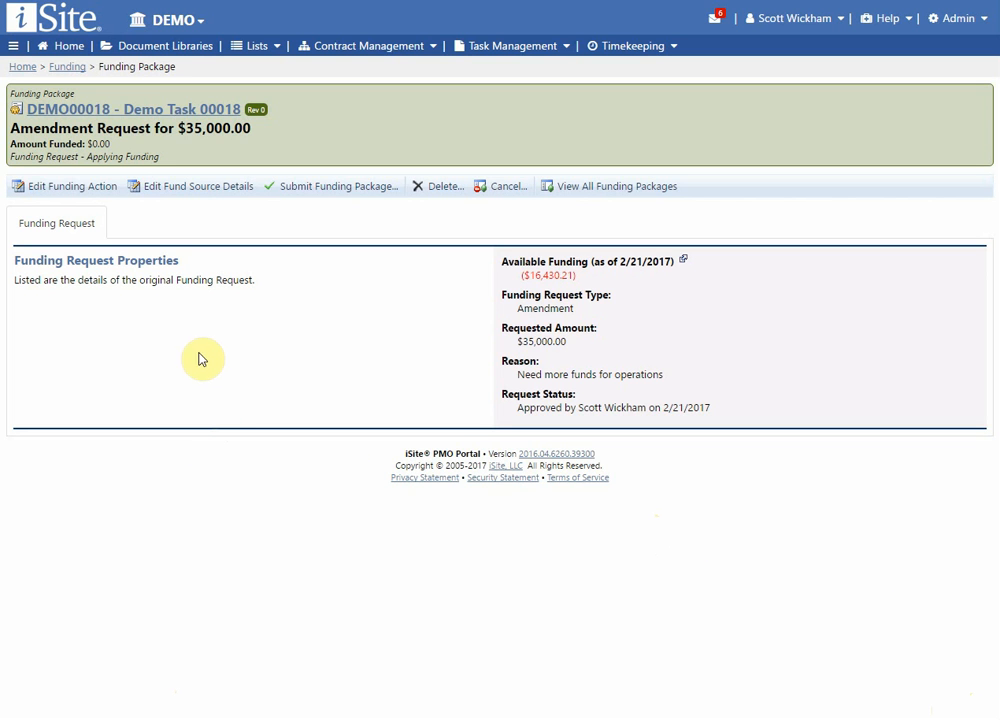
Edit the funding action, keeping the Amendment (Add Funding) type, enter PR assignment 0123455, and update the action's properties.
click(73, 190)
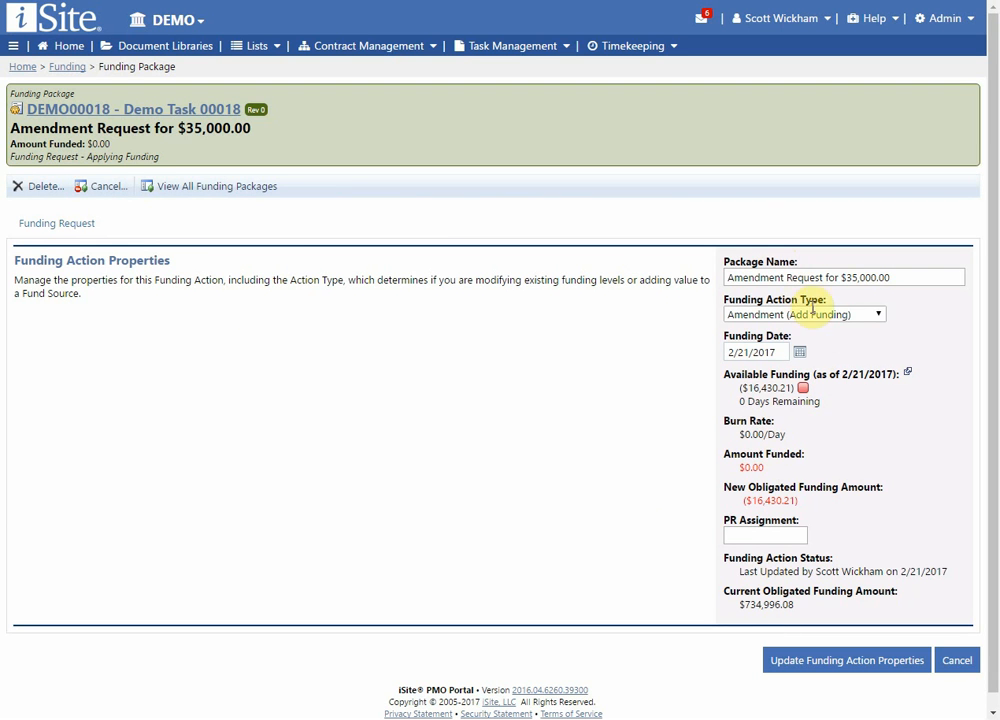
click(889, 279)
click(842, 315)
click(848, 328)
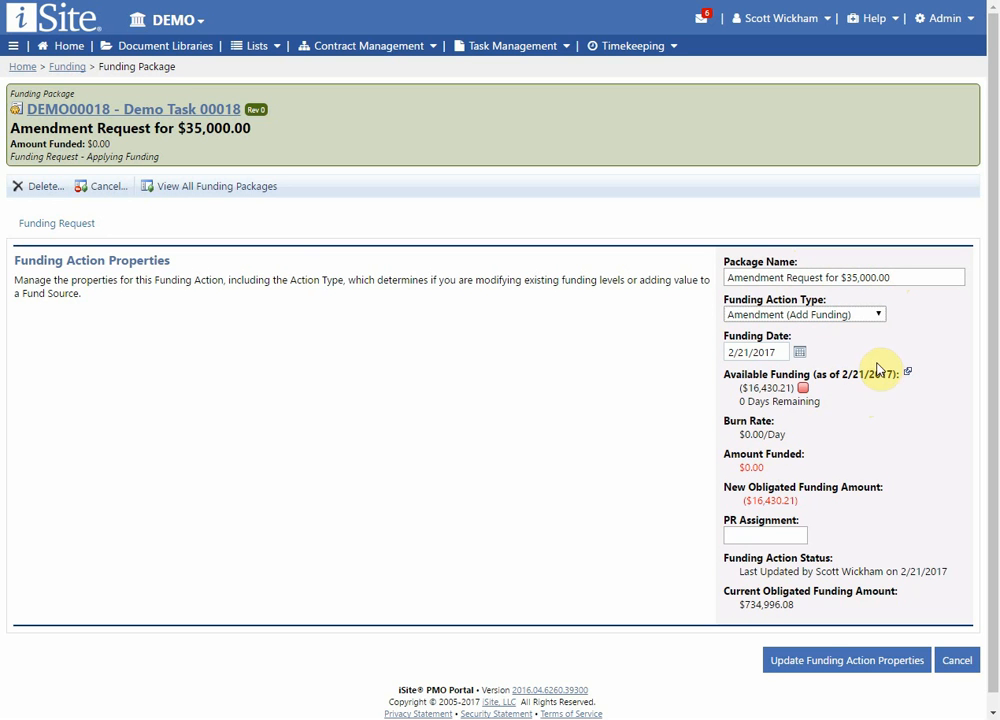
scroll(545, 395, down, 1)
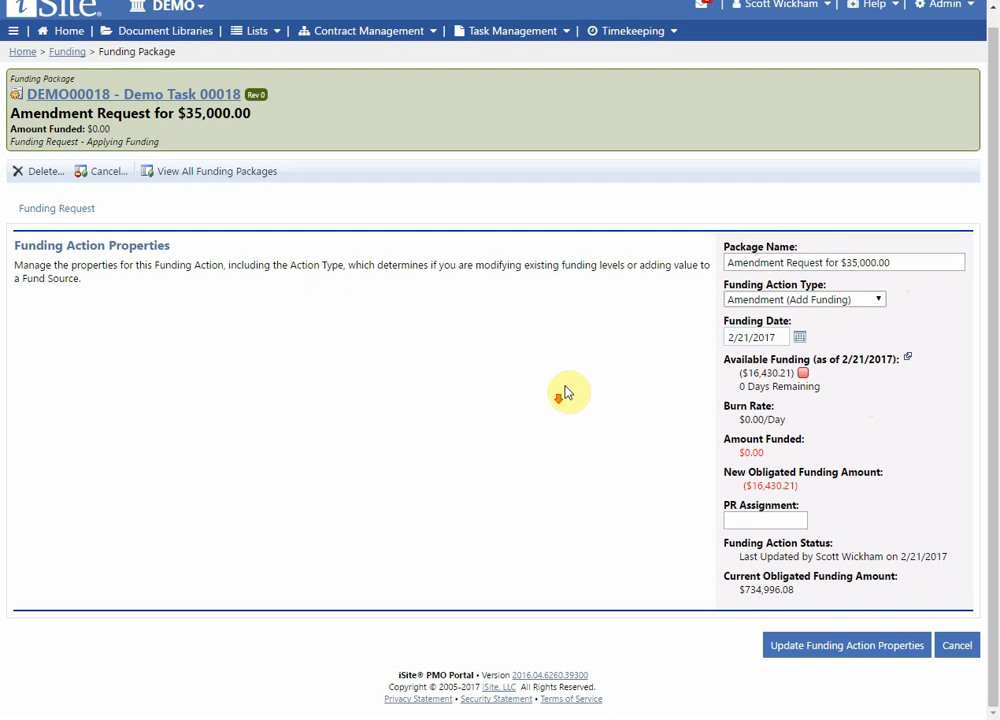
scroll(540, 387, up, 1)
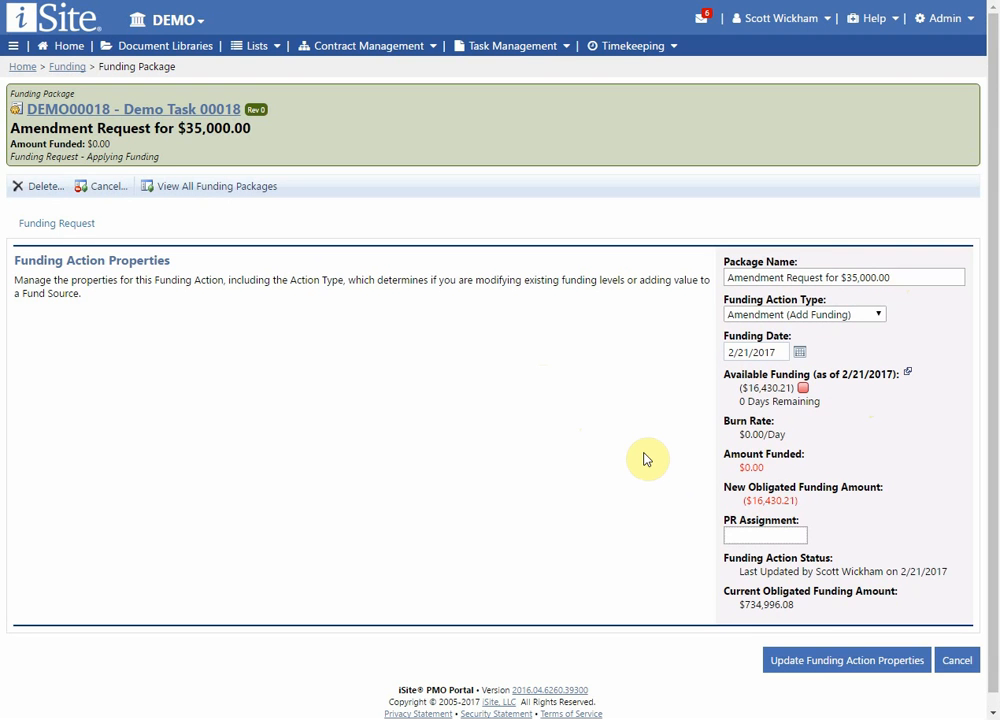
text(0123455)
click(841, 664)
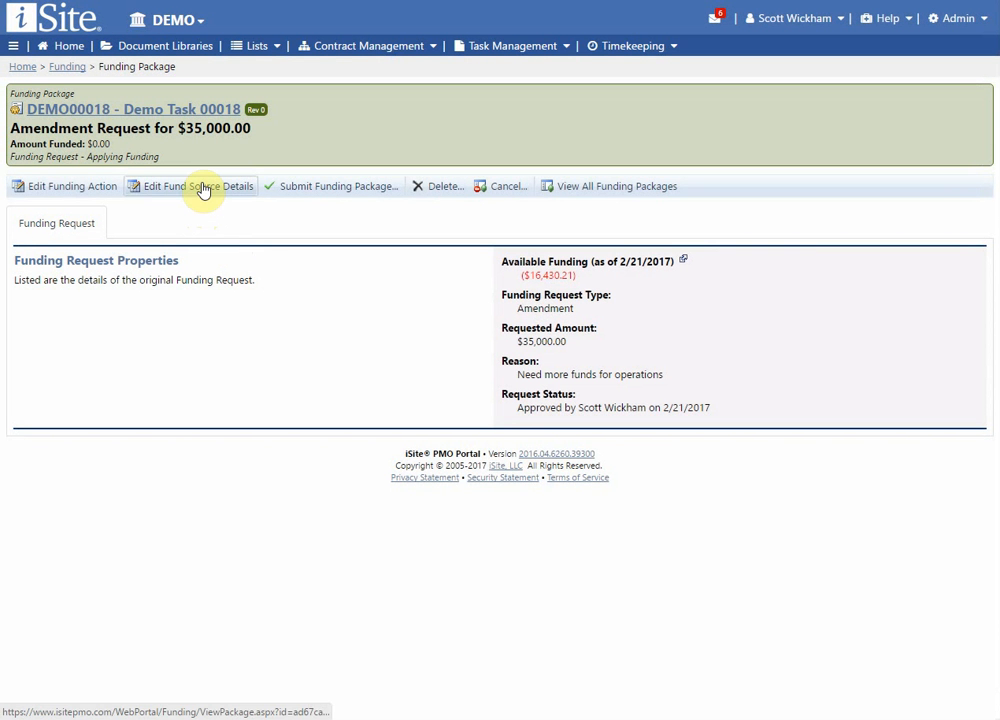
Begin a new fund source in the package's fund source details, with cost center 1Y10 and Fund WBS 1234.5678.9012.345.
click(203, 190)
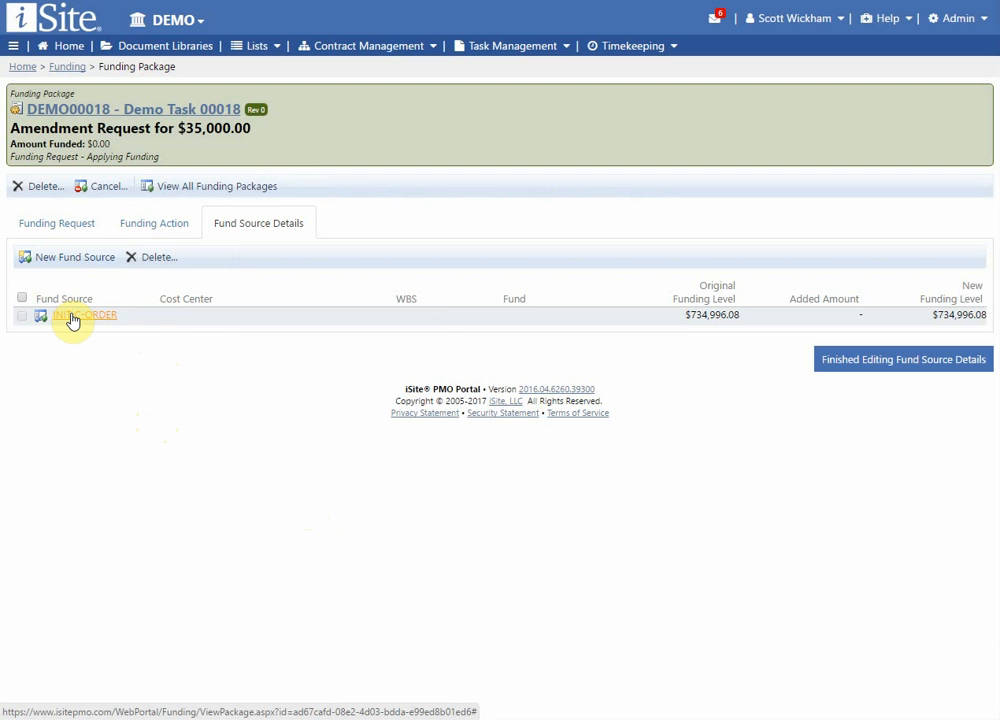
click(81, 258)
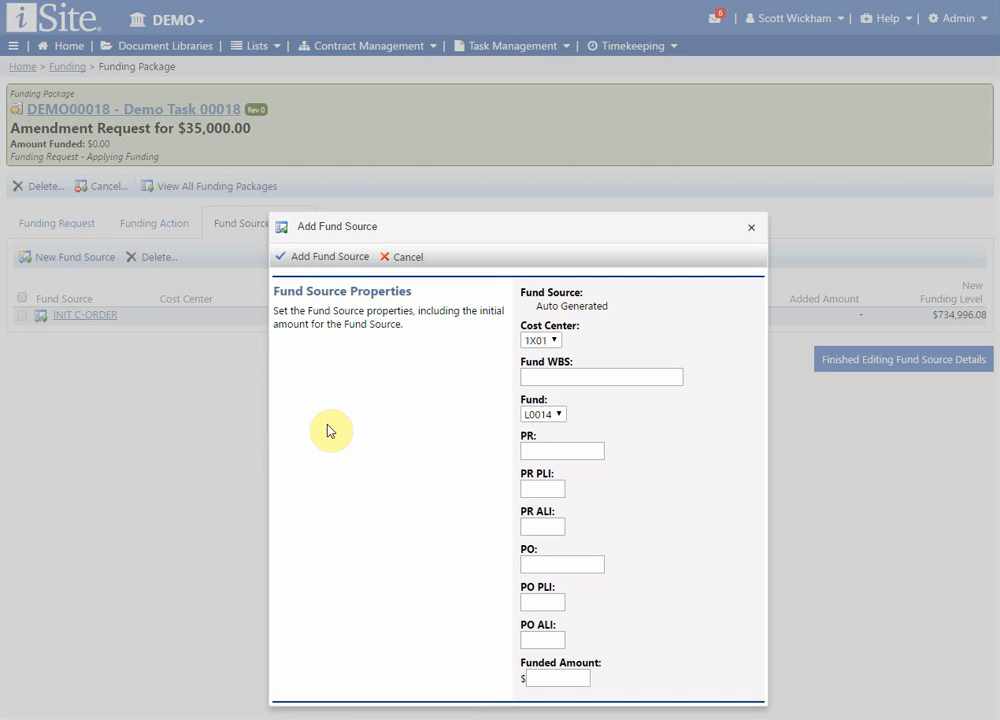
click(555, 340)
click(540, 399)
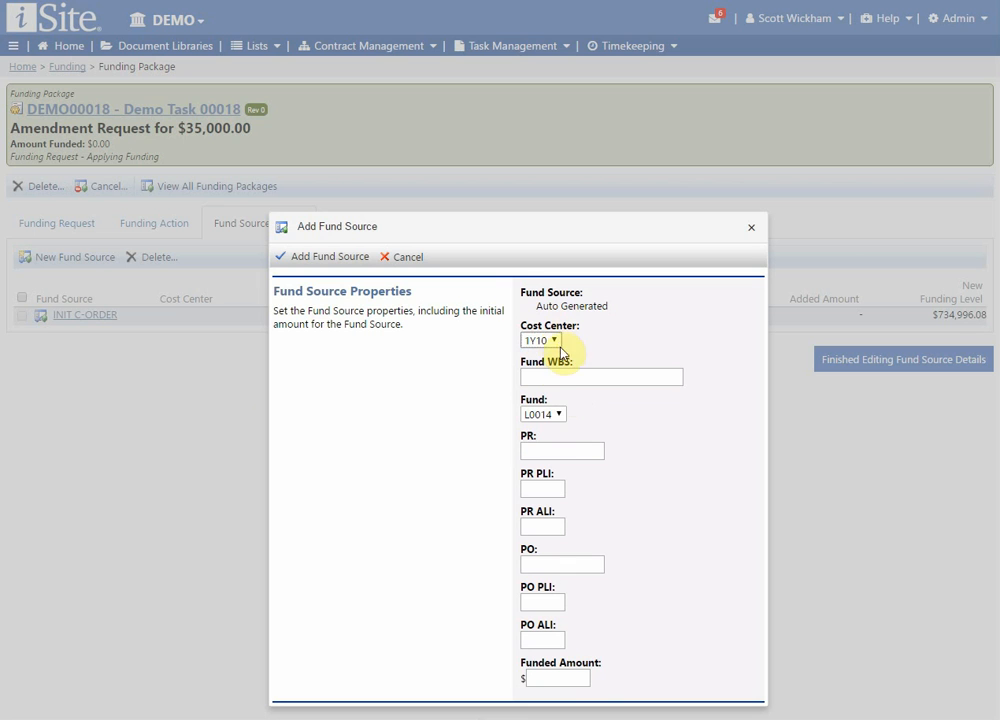
text(123)
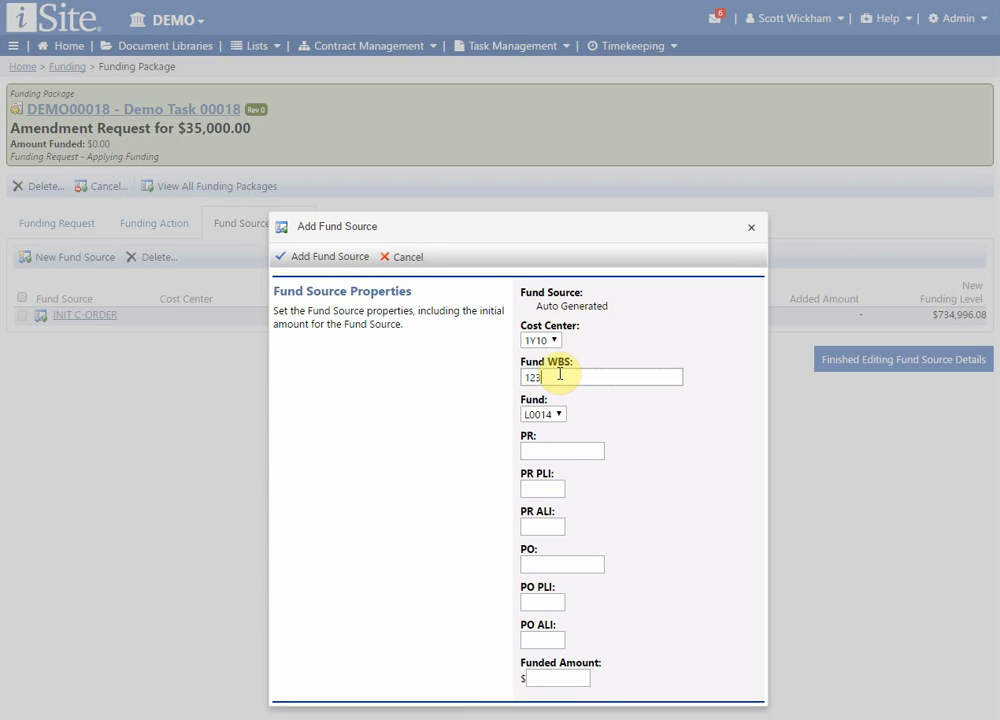
text(4.5678.9012.345)
Set the new fund source's fund to L0017 and funded amount to 35000, and add the fund source.
click(548, 413)
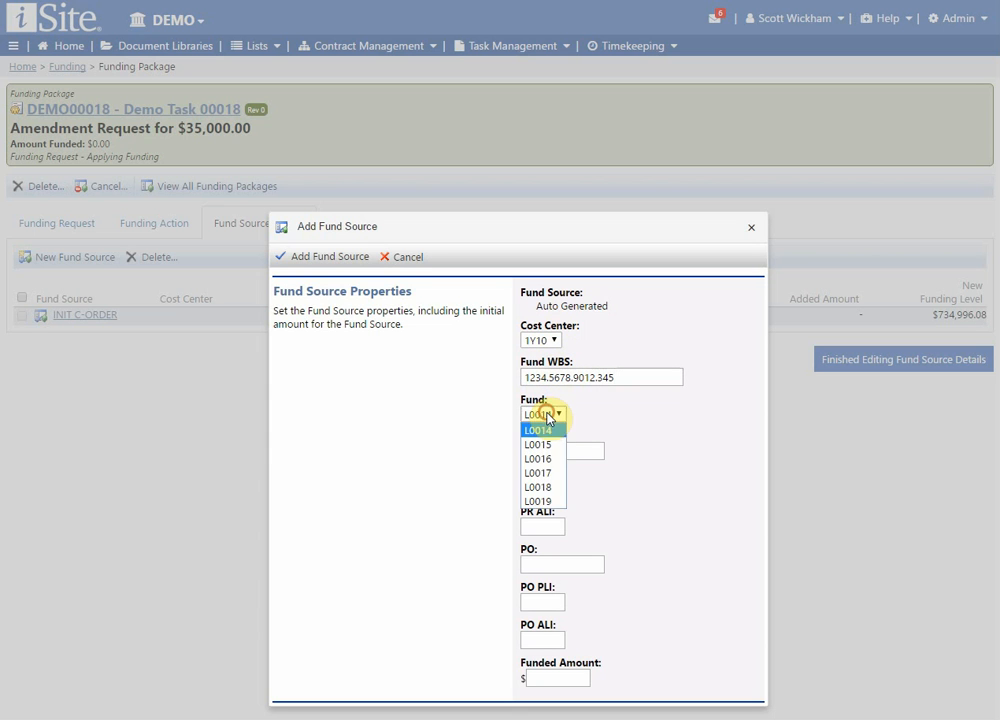
click(562, 473)
click(562, 450)
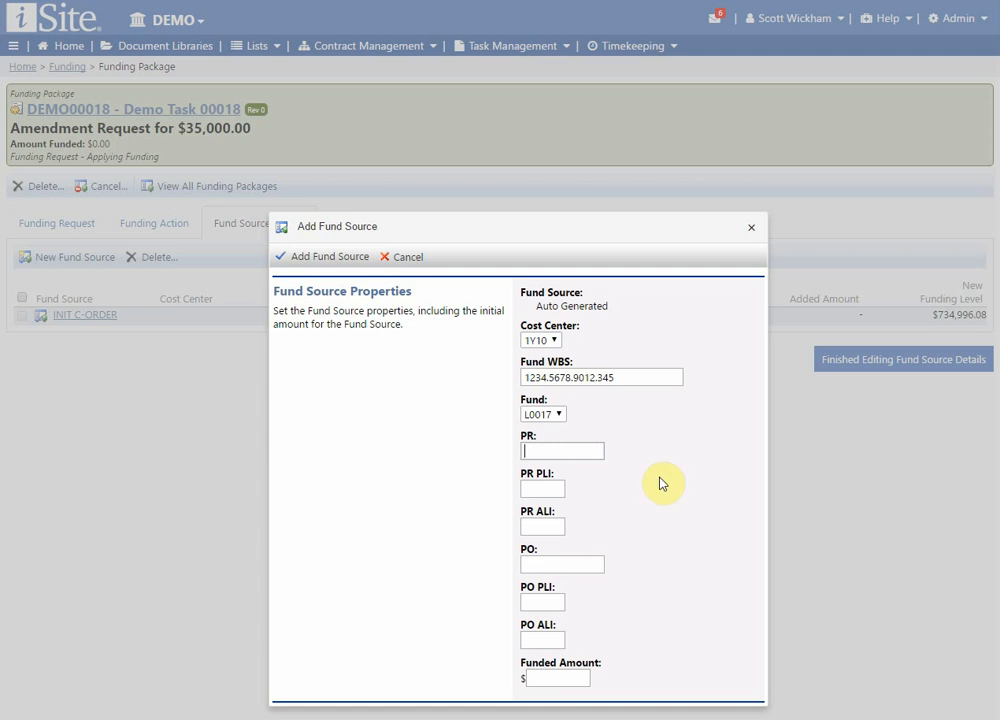
click(558, 678)
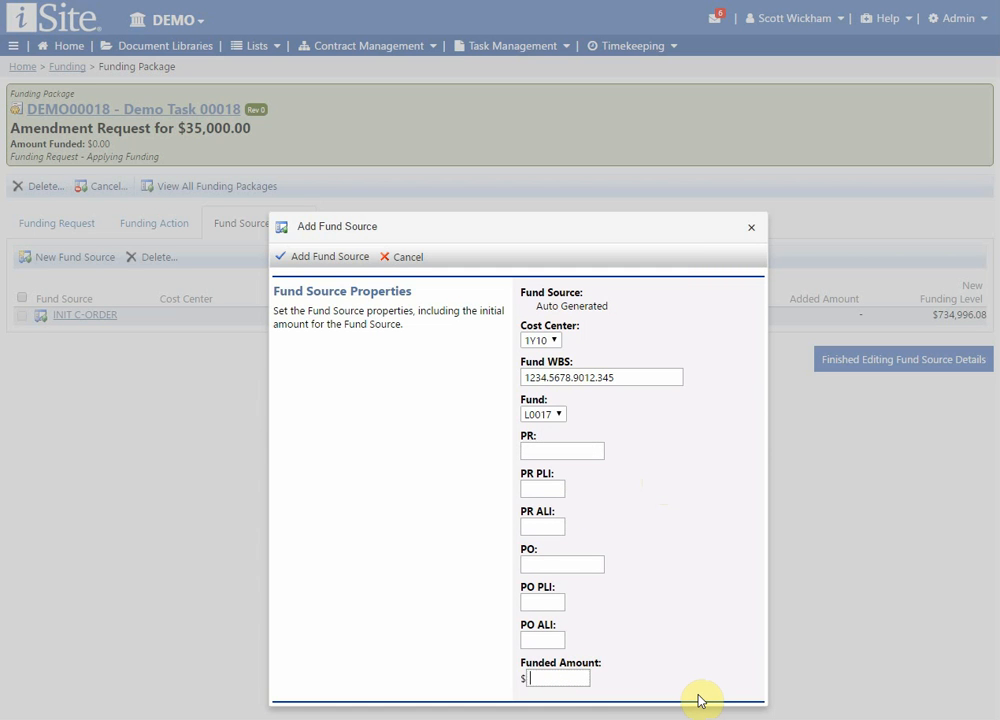
text(35000)
click(333, 257)
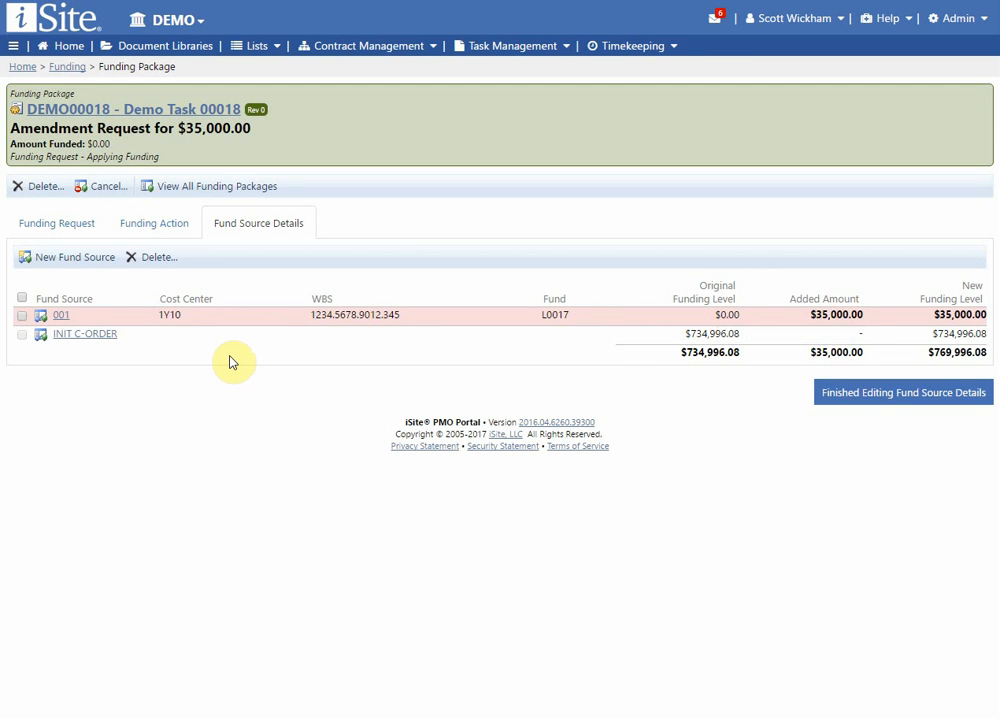
Add 5000 of additional funding to the existing INIT C-ORDER fund source and update it.
click(80, 334)
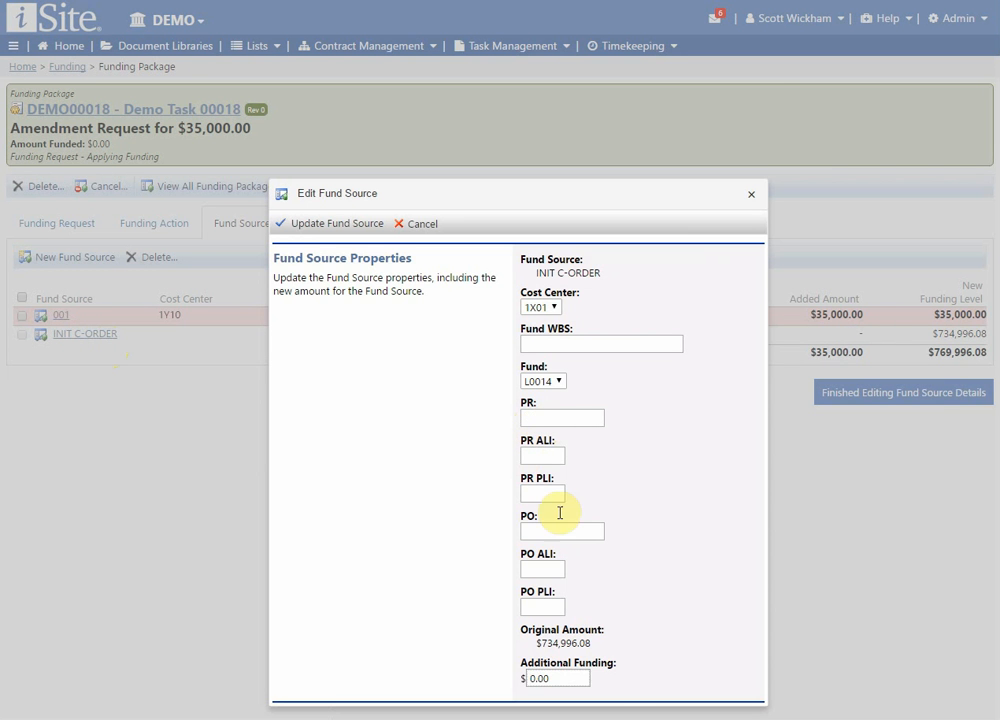
drag(576, 674, 502, 679)
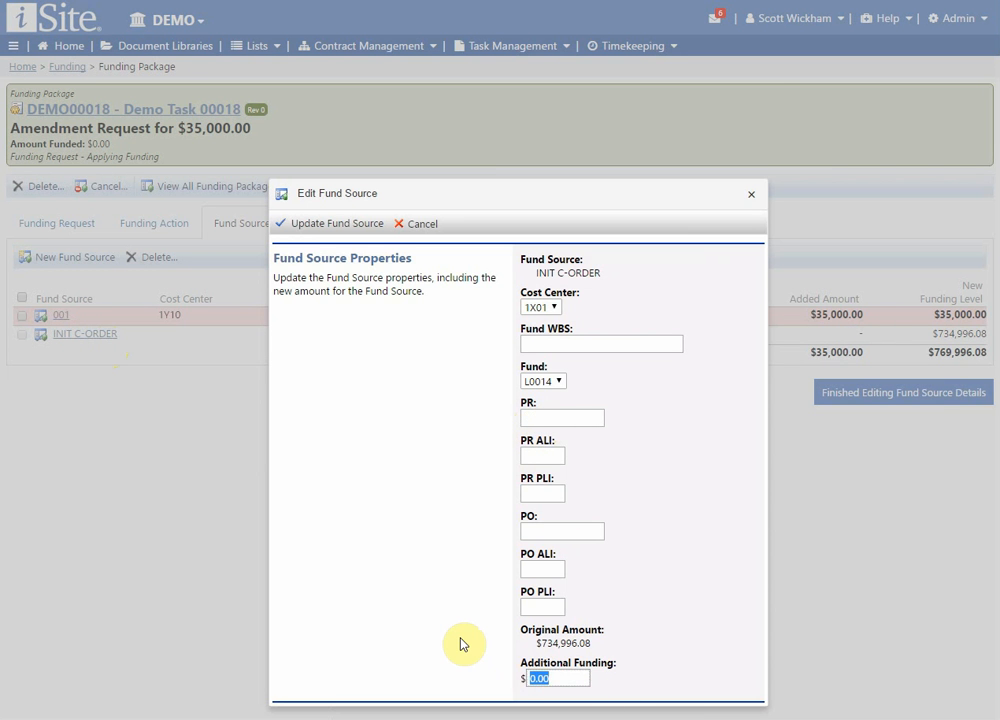
text(5000)
click(337, 224)
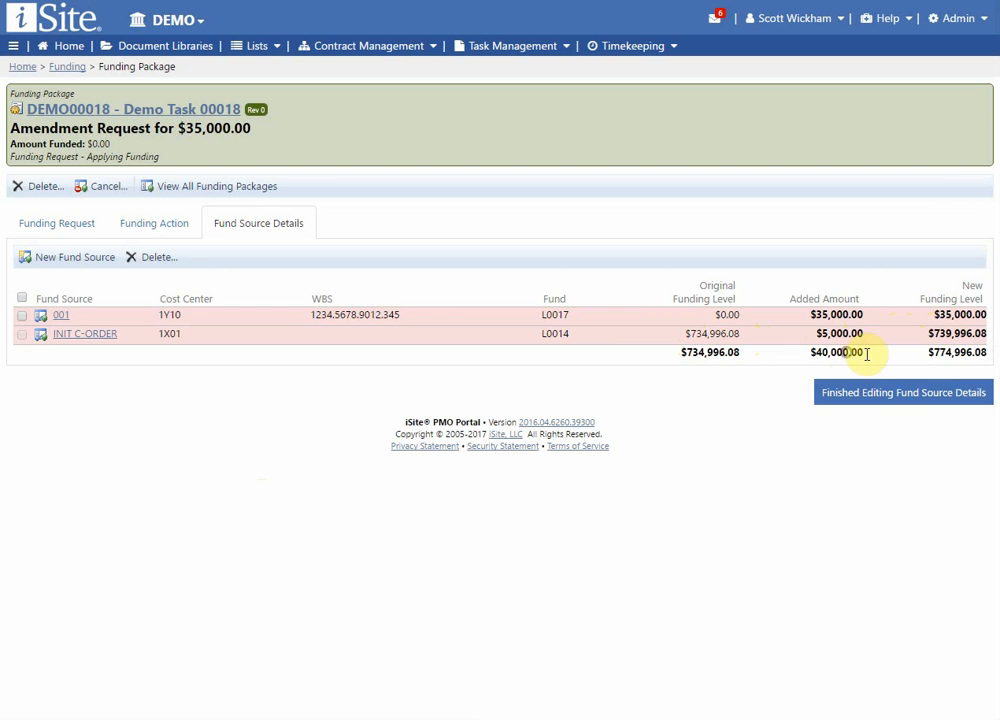
Check the total added amount across the fund sources and finish editing the fund source details.
drag(866, 352, 796, 349)
click(858, 321)
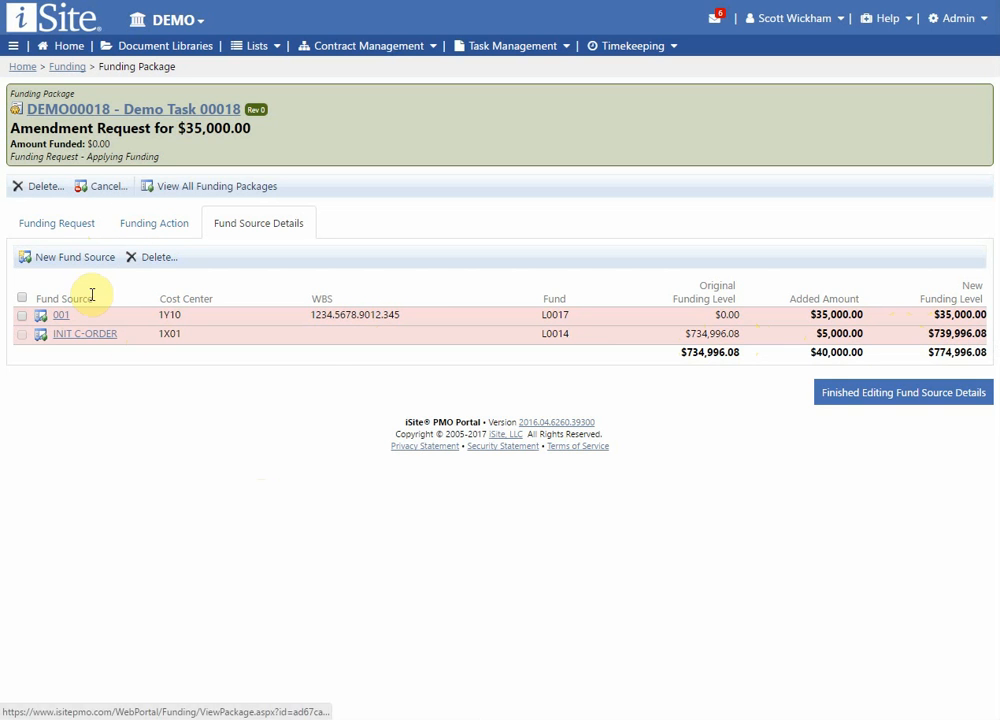
click(80, 381)
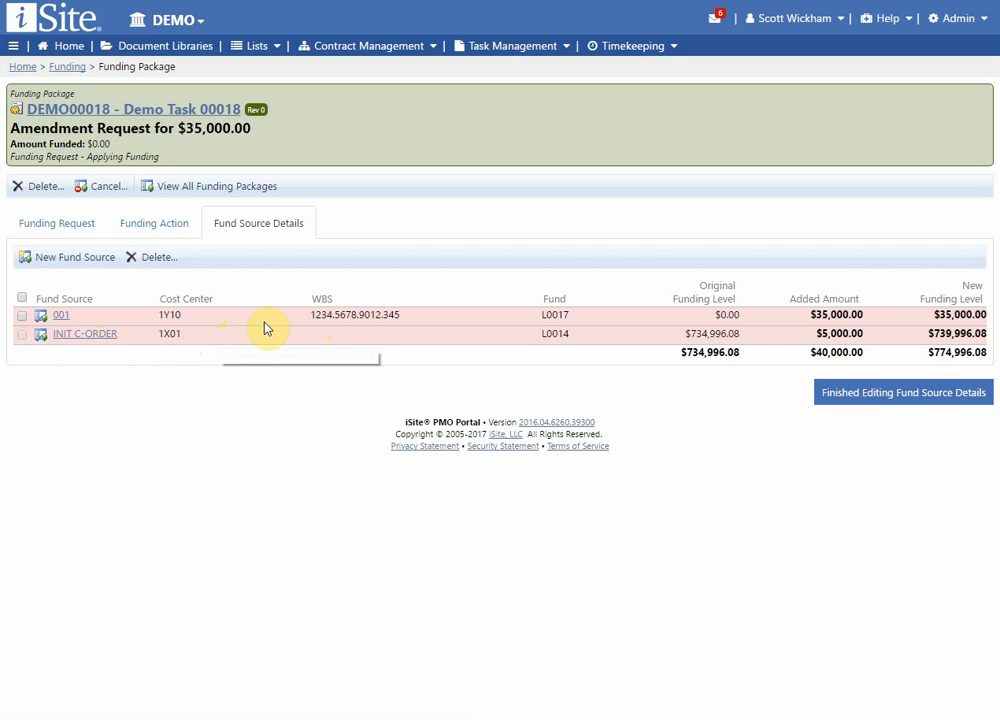
click(858, 400)
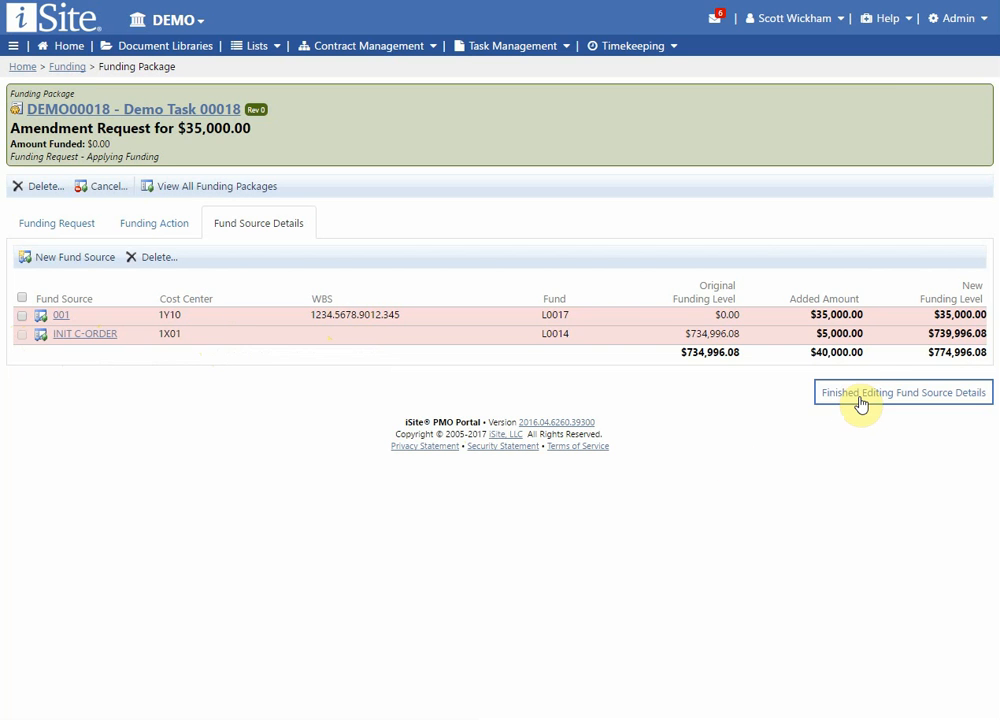
click(859, 395)
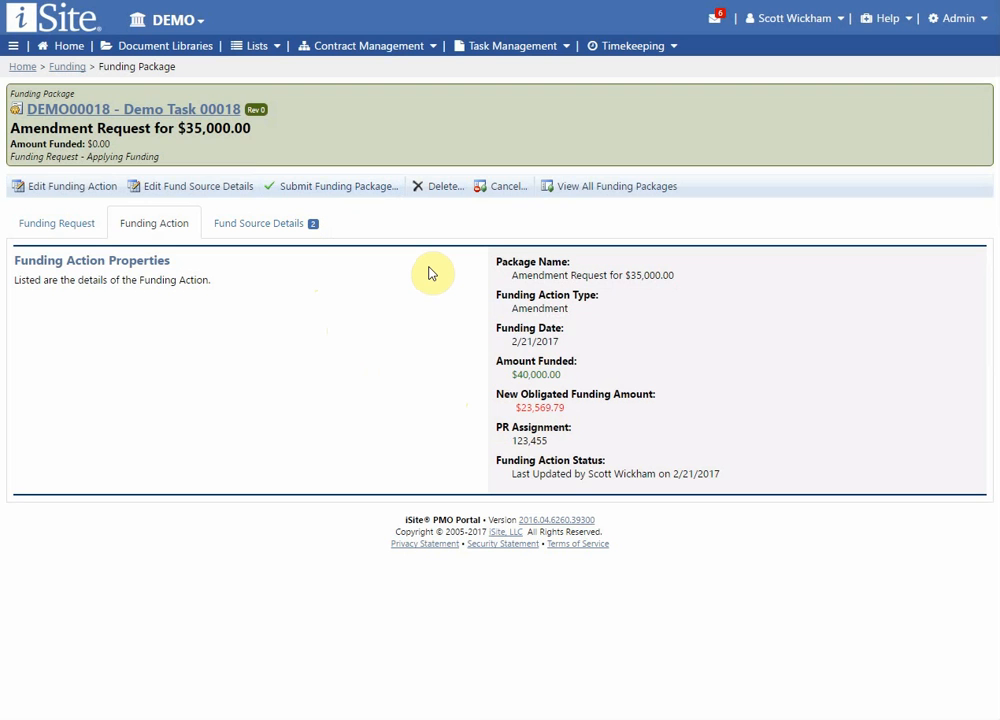
click(443, 188)
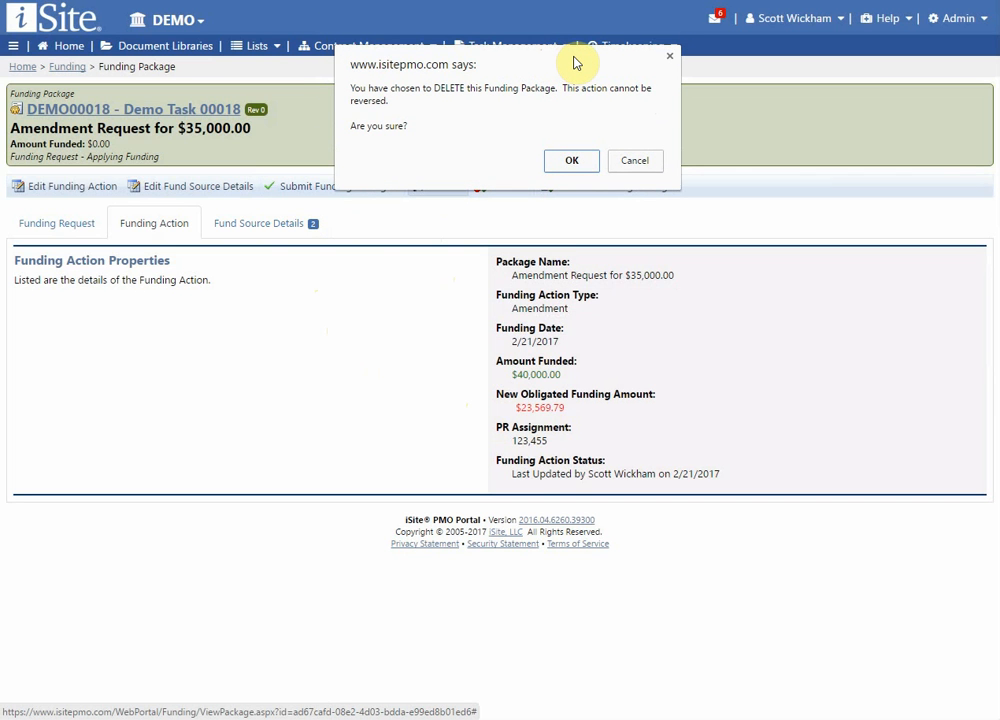
click(638, 163)
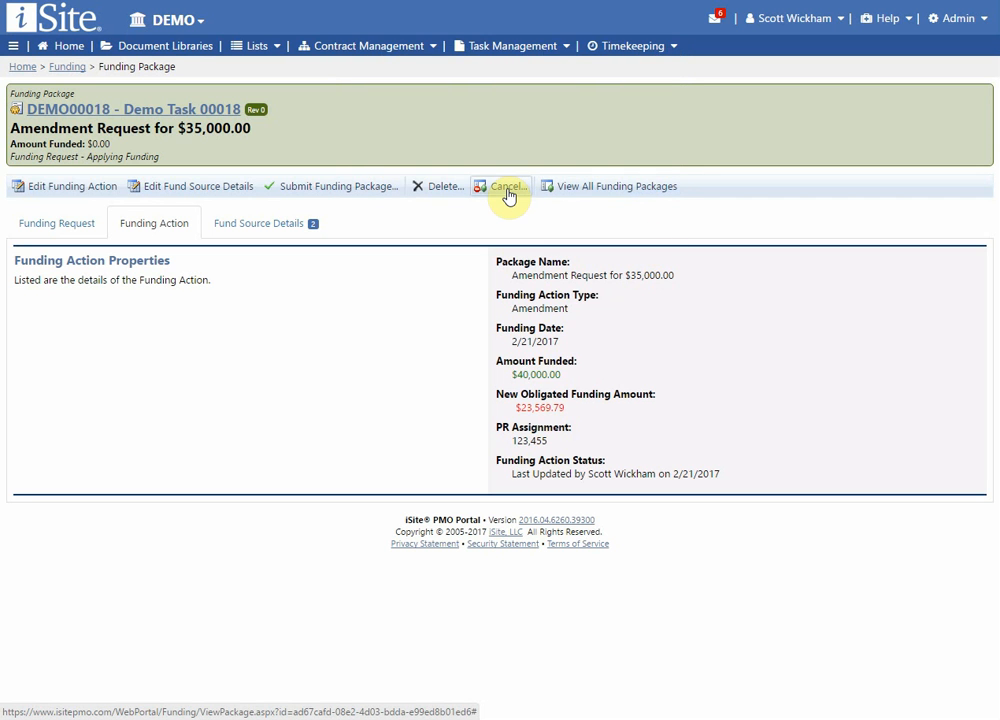
click(509, 190)
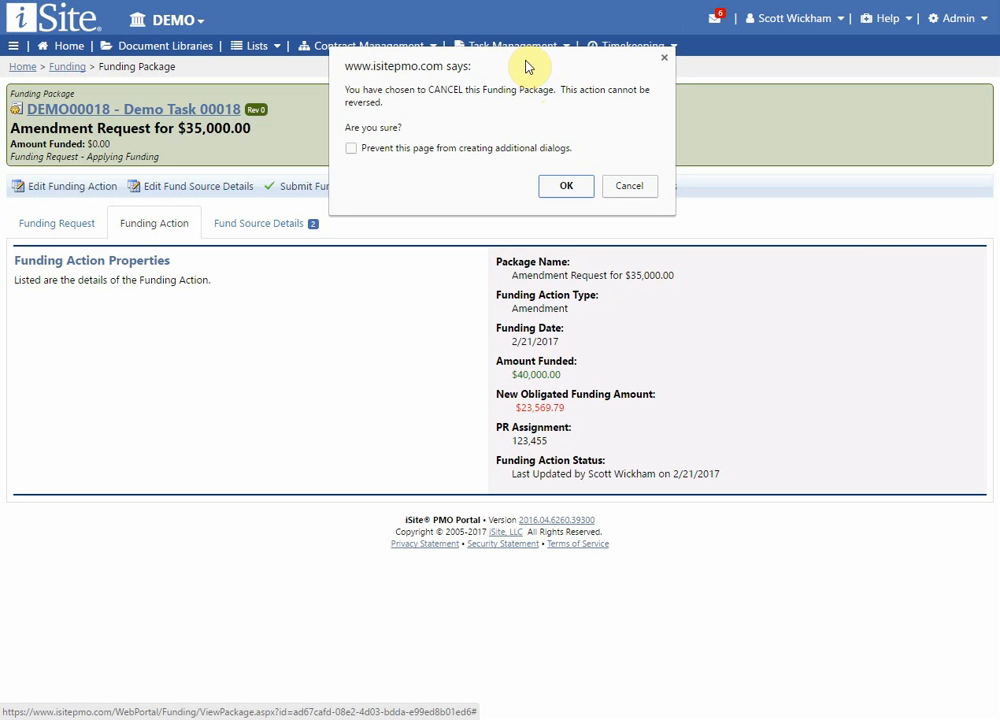
click(640, 187)
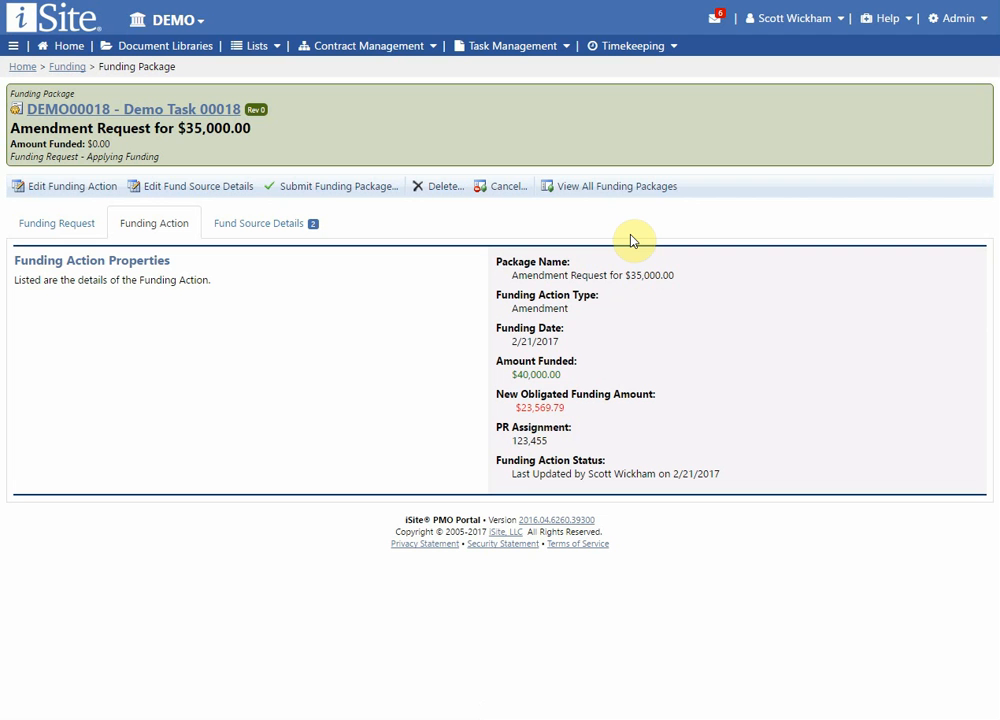
Submit the DEMO00018 funding package, confirm the submission, and check the package's status.
click(336, 196)
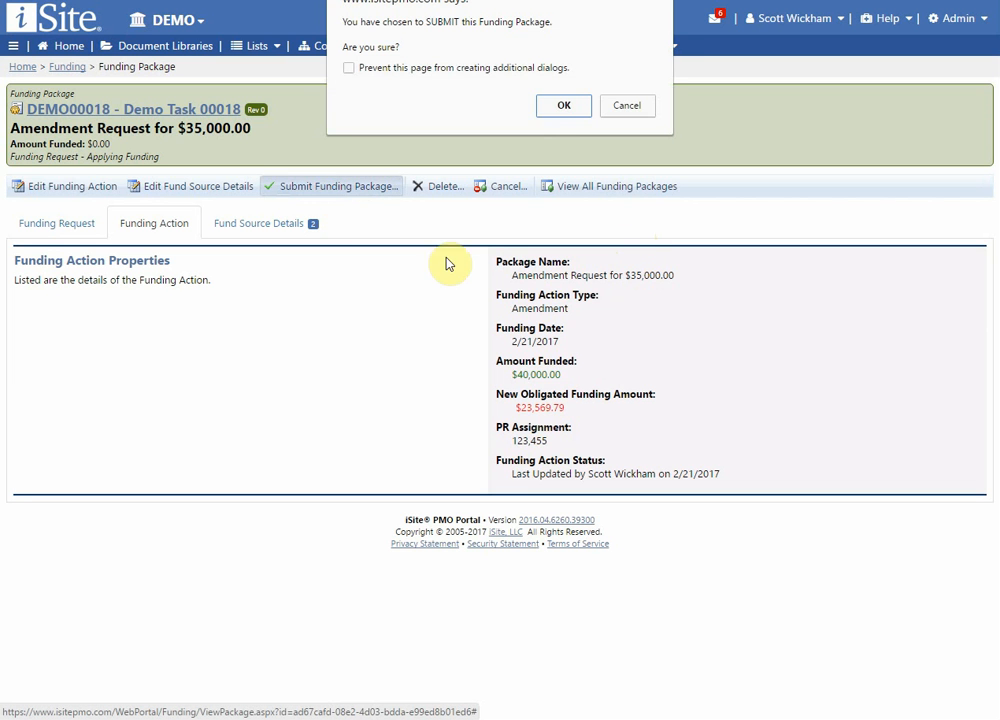
click(556, 106)
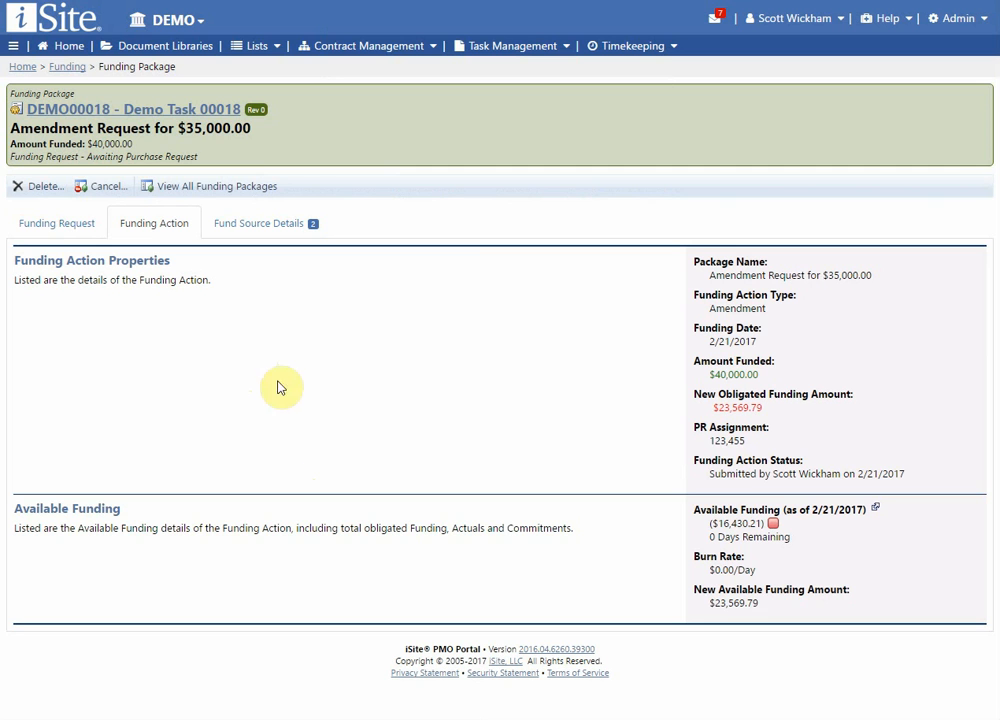
drag(201, 157, 92, 158)
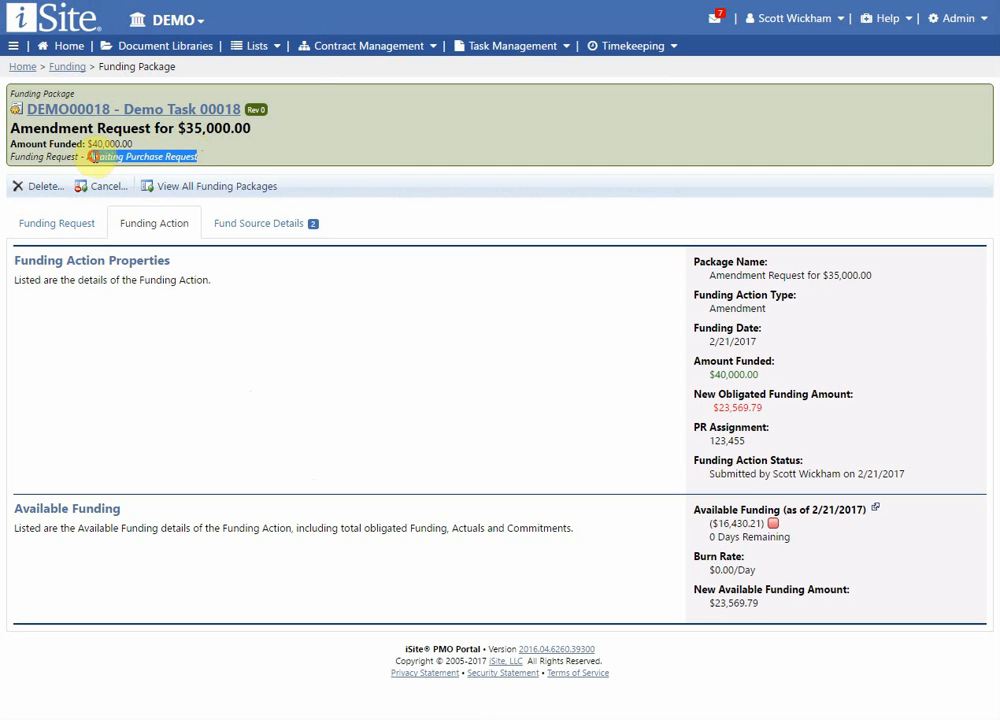
click(123, 156)
click(171, 155)
click(200, 153)
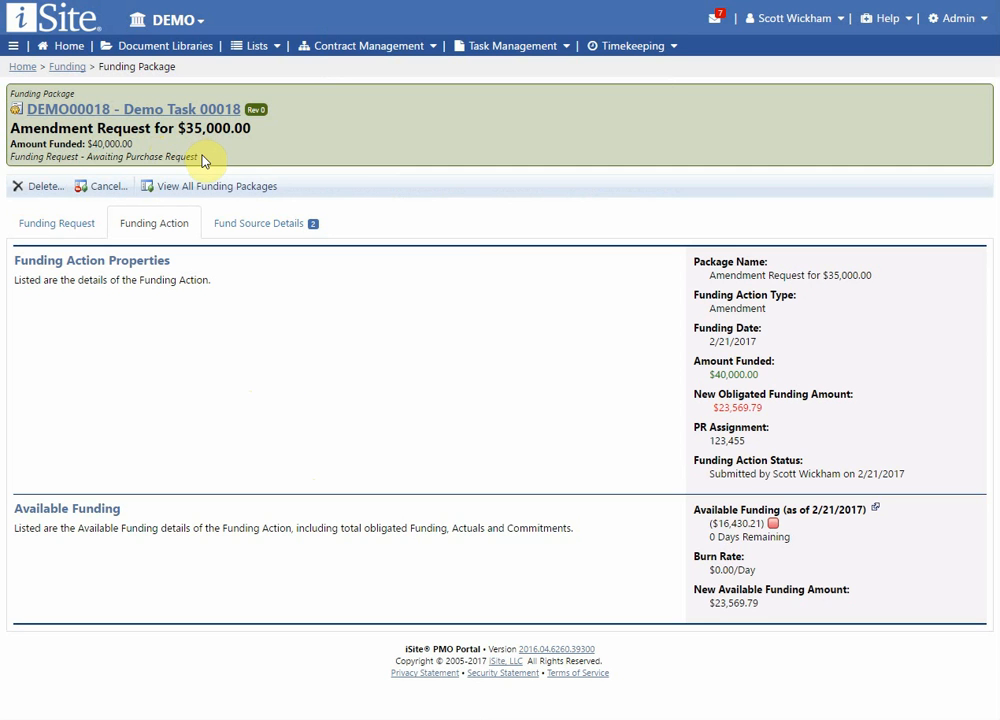
View the properties and totals of fund source 001 in the submitted package's fund source details.
click(280, 234)
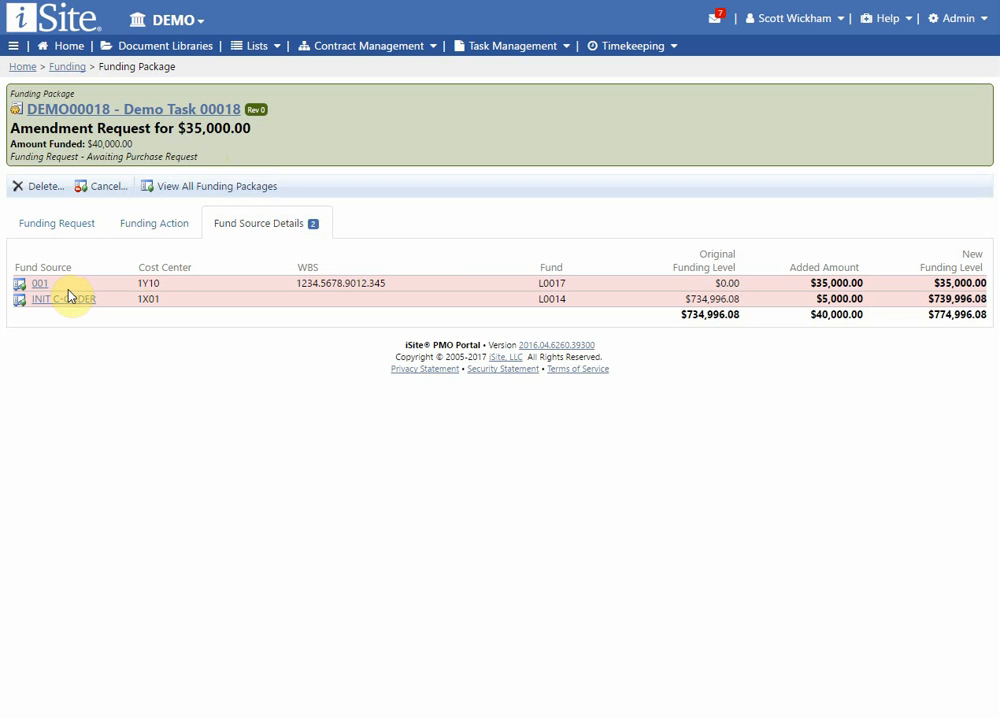
click(20, 284)
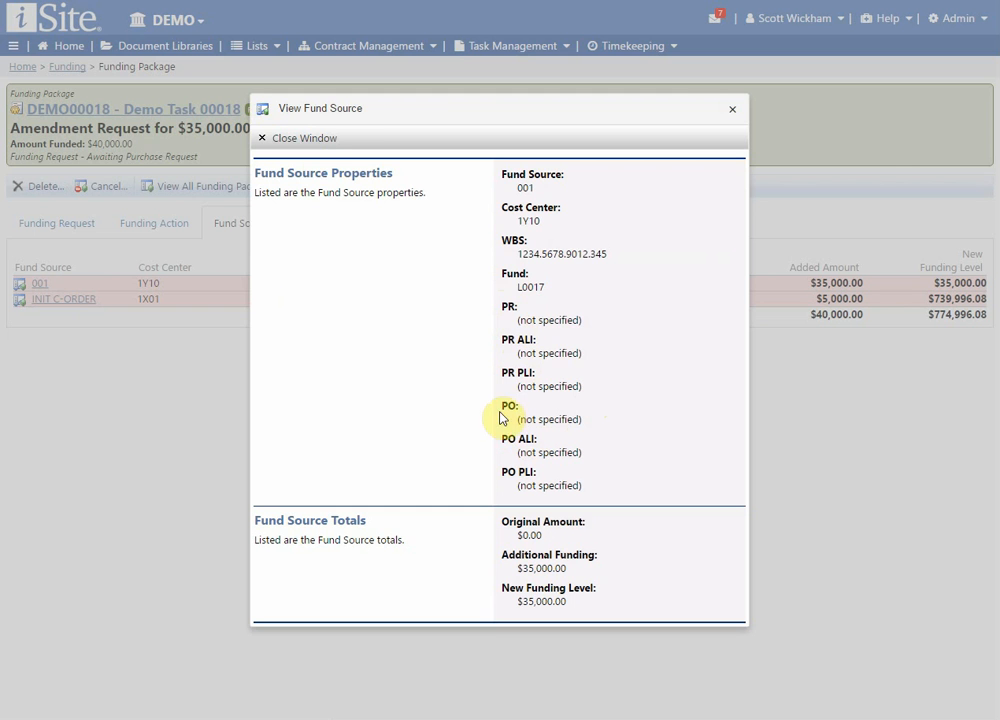
click(310, 141)
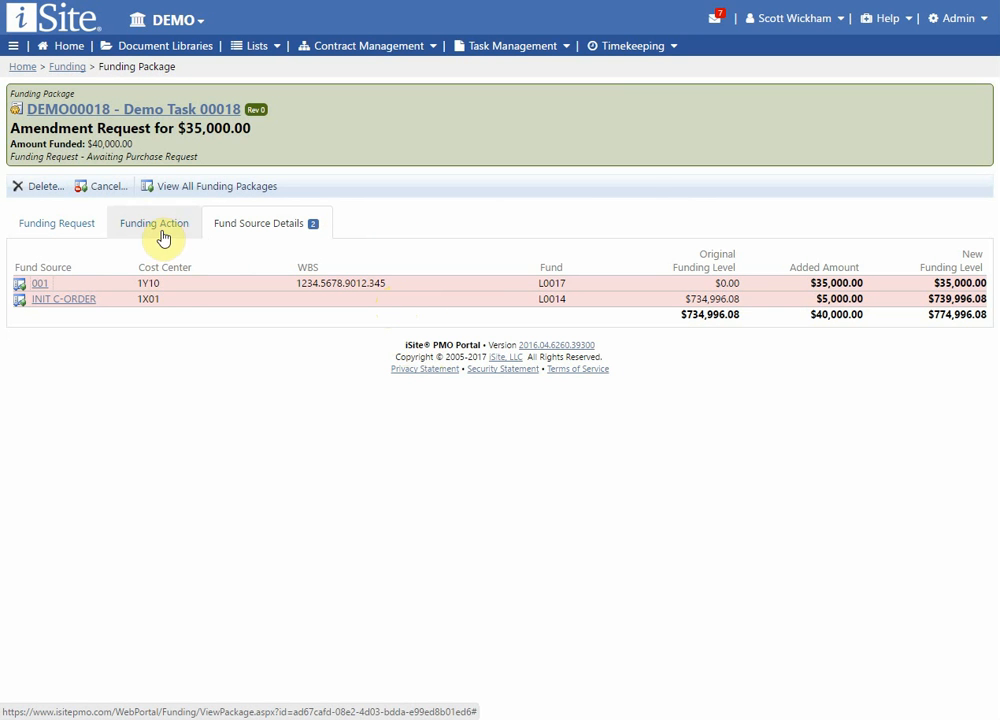
Open the DEMO00018 amendment request from the inbox's Funding Obligation Creation items.
click(717, 22)
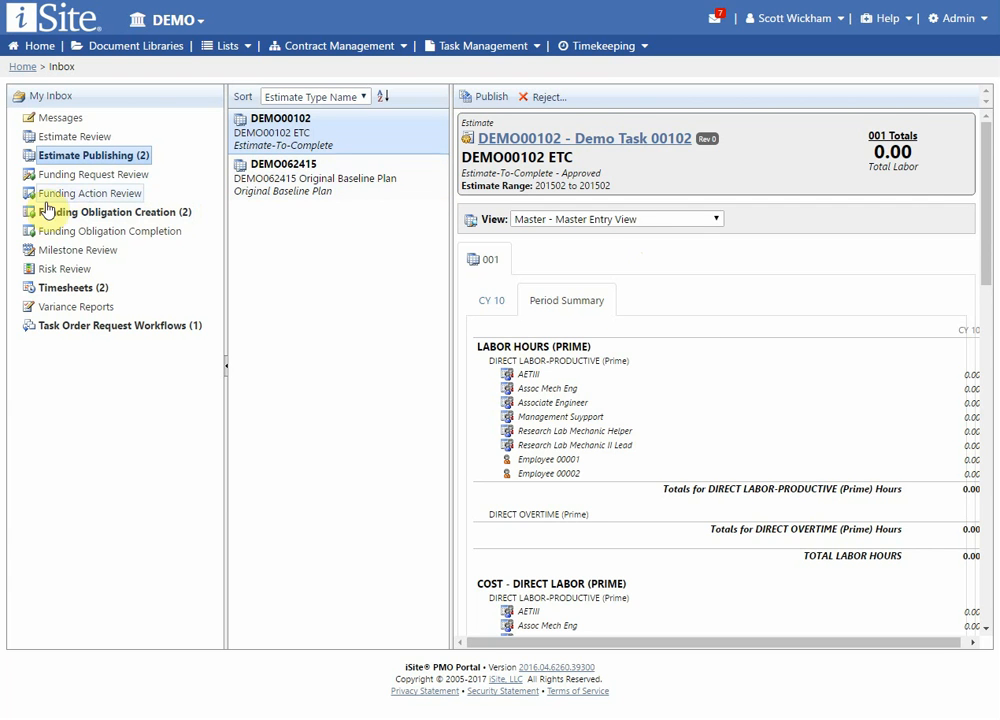
click(161, 211)
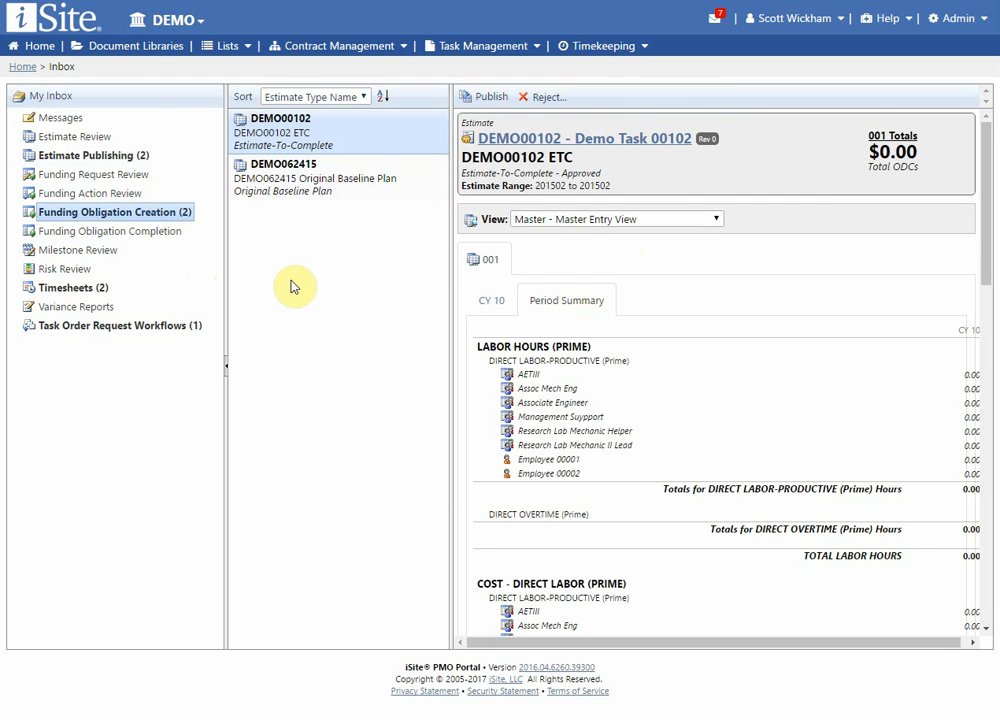
click(388, 192)
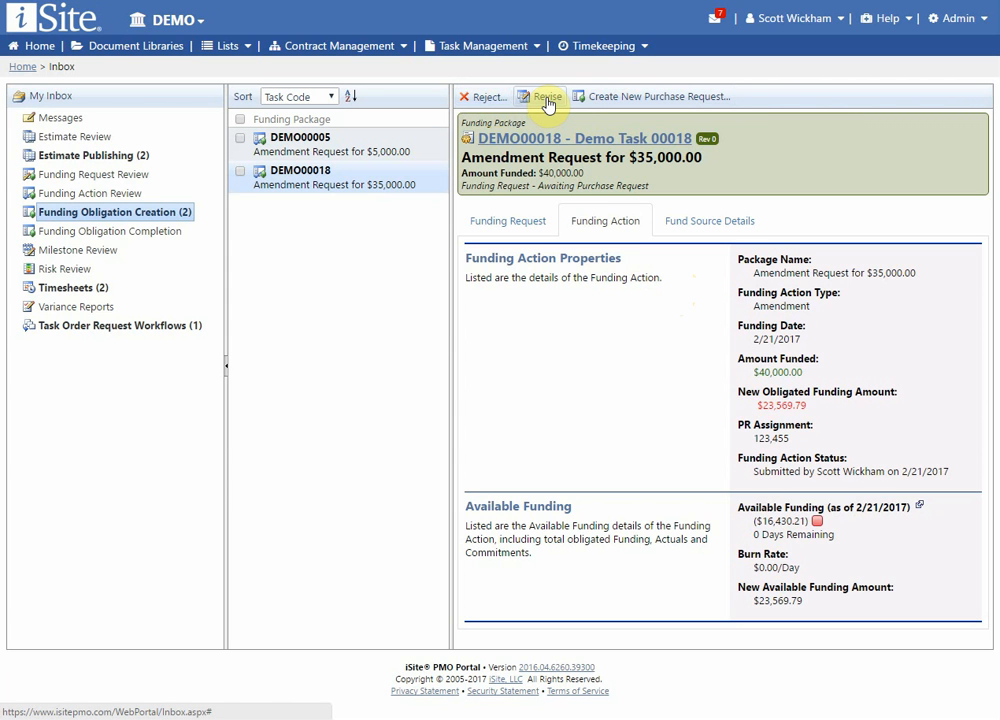
Start a new purchase request covering both the $5,000 and $35,000 amendment packages, and continue to validation.
click(646, 100)
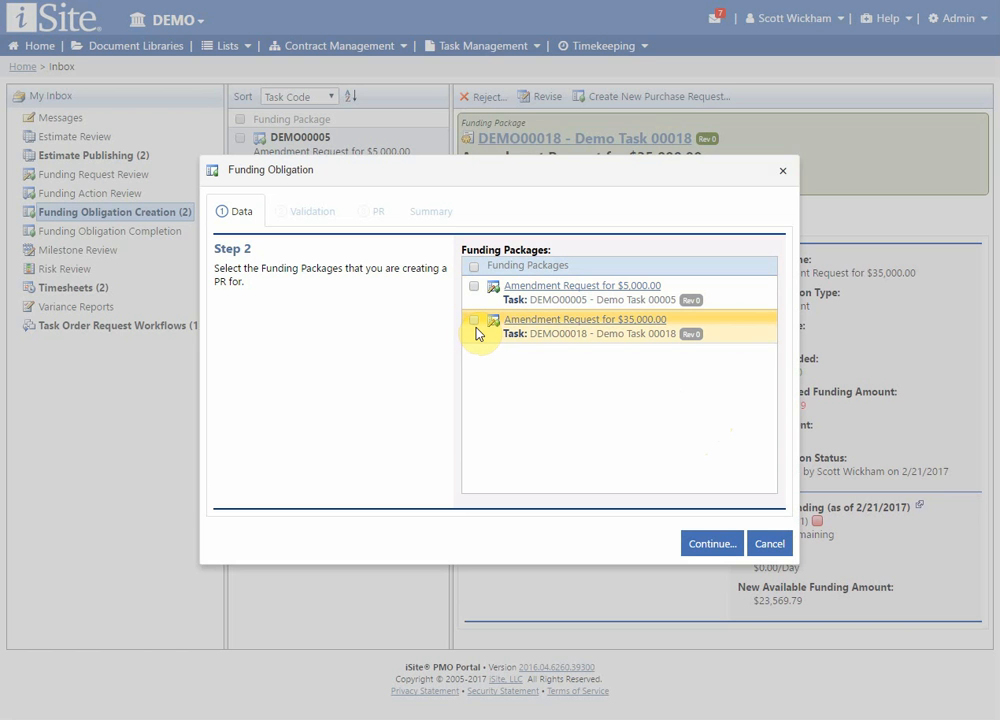
click(475, 267)
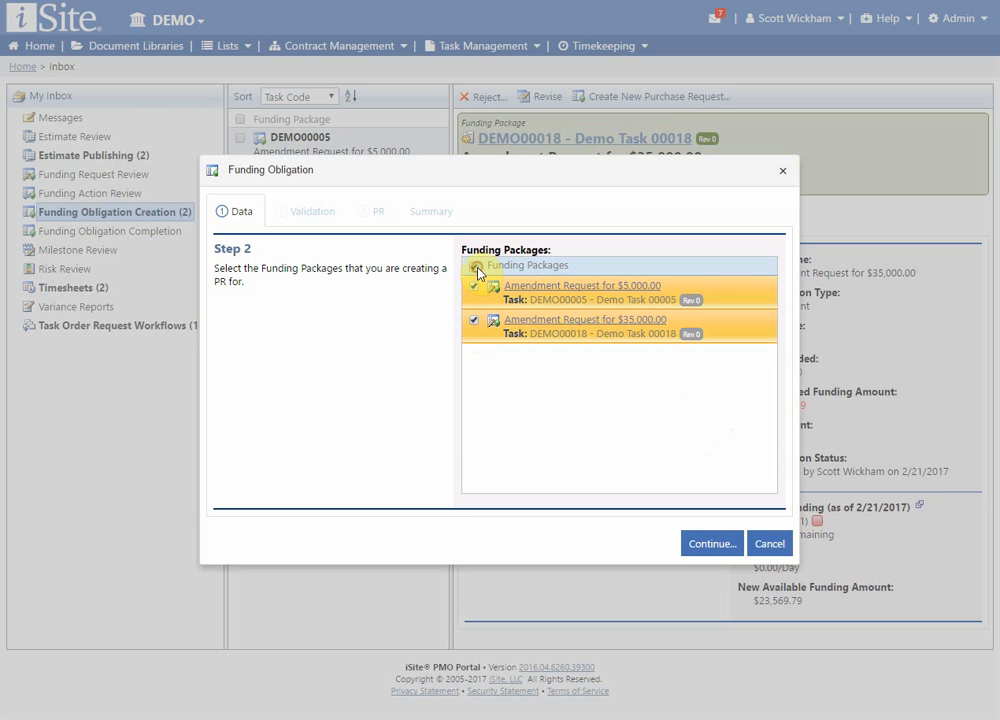
click(708, 550)
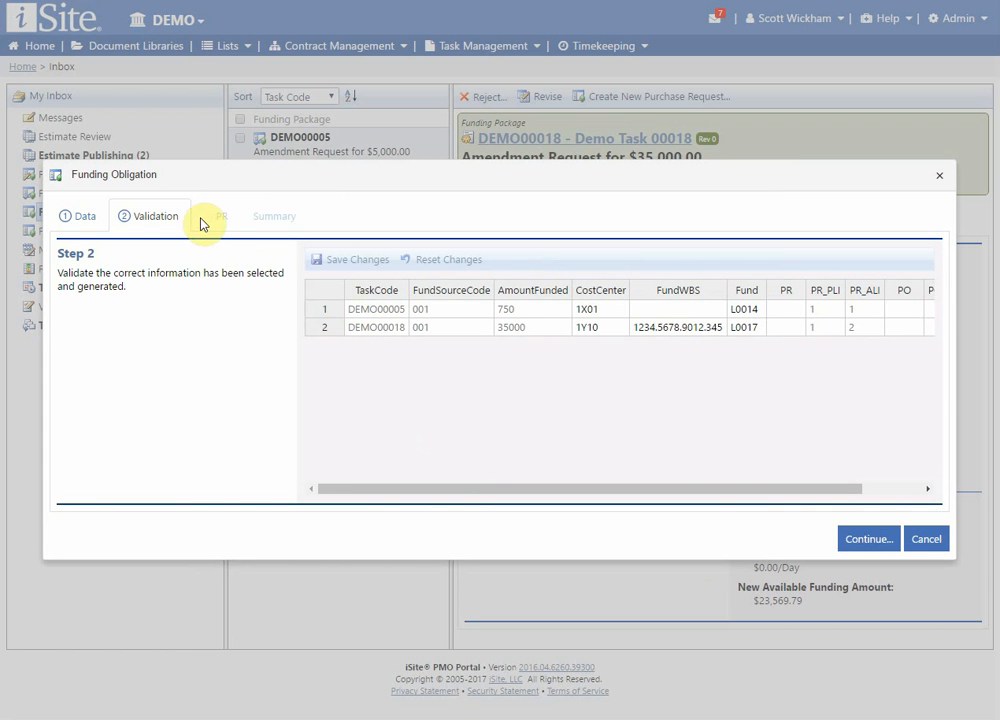
Set the FundWBS of the DEMO00005 row to 1123.123.234.1232, save the changes, and continue to the PR stage.
click(665, 311)
text(1)
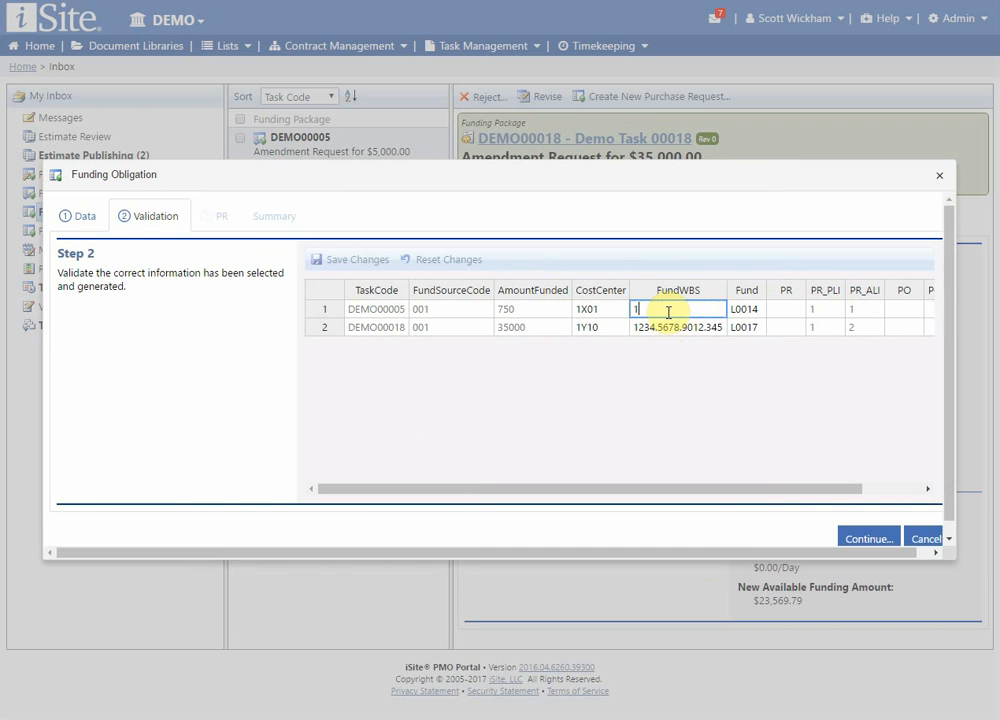
text(123.123.234.1232)
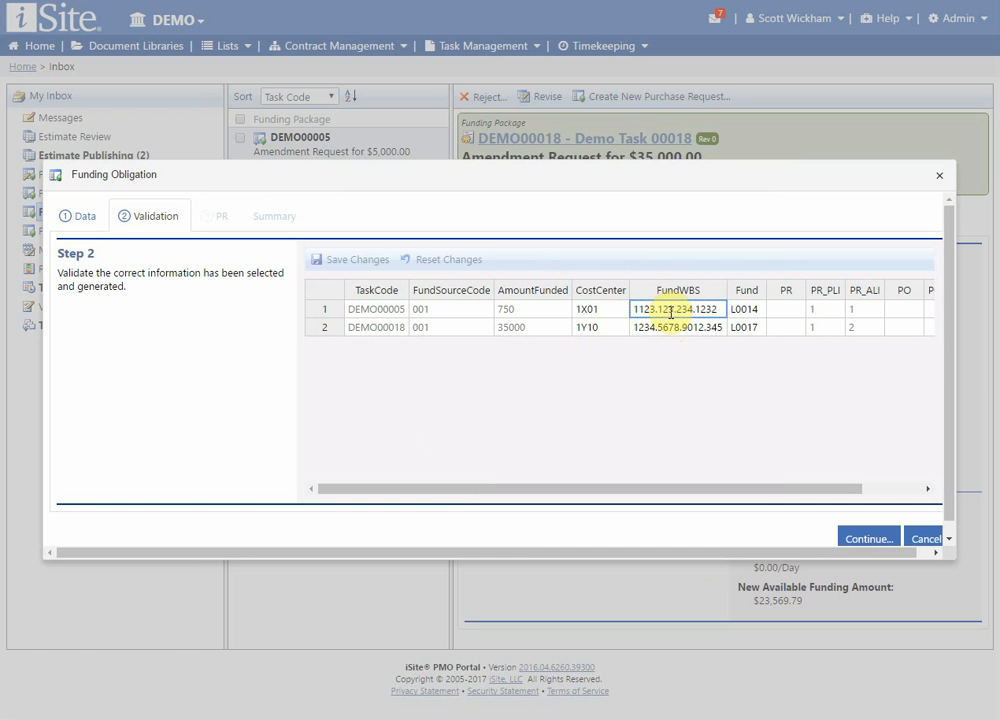
key(Tab)
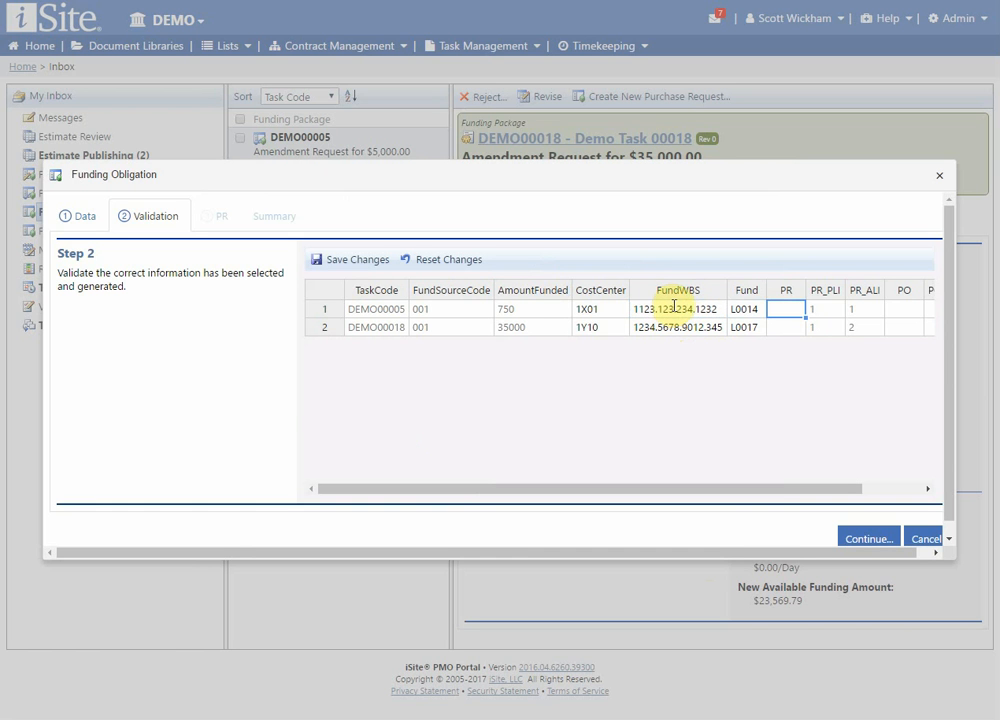
click(867, 540)
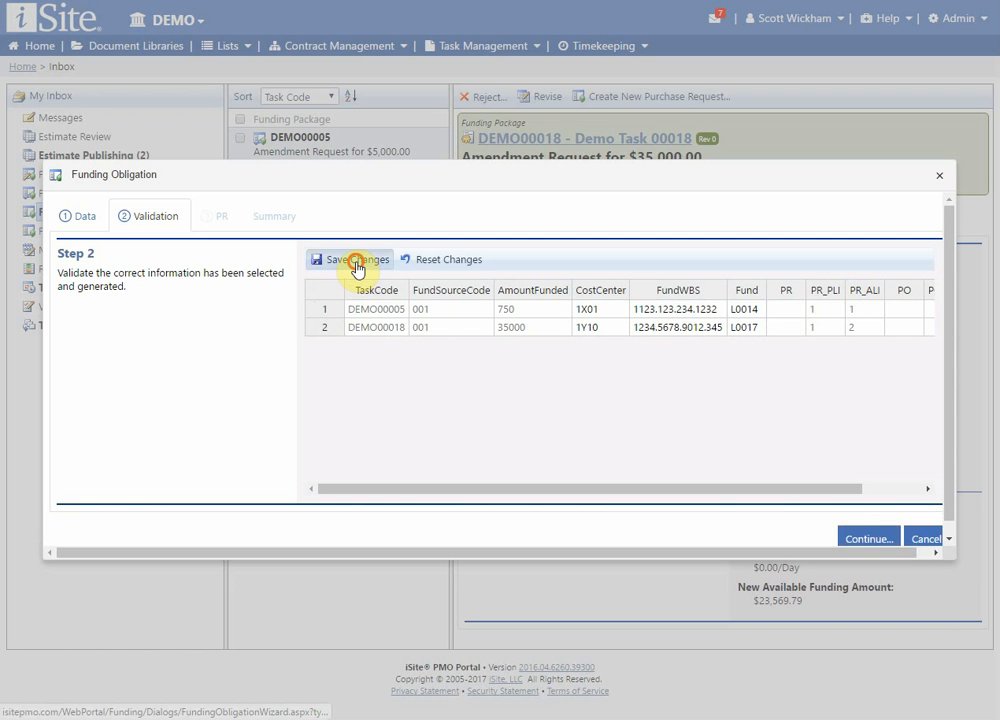
click(353, 261)
click(868, 539)
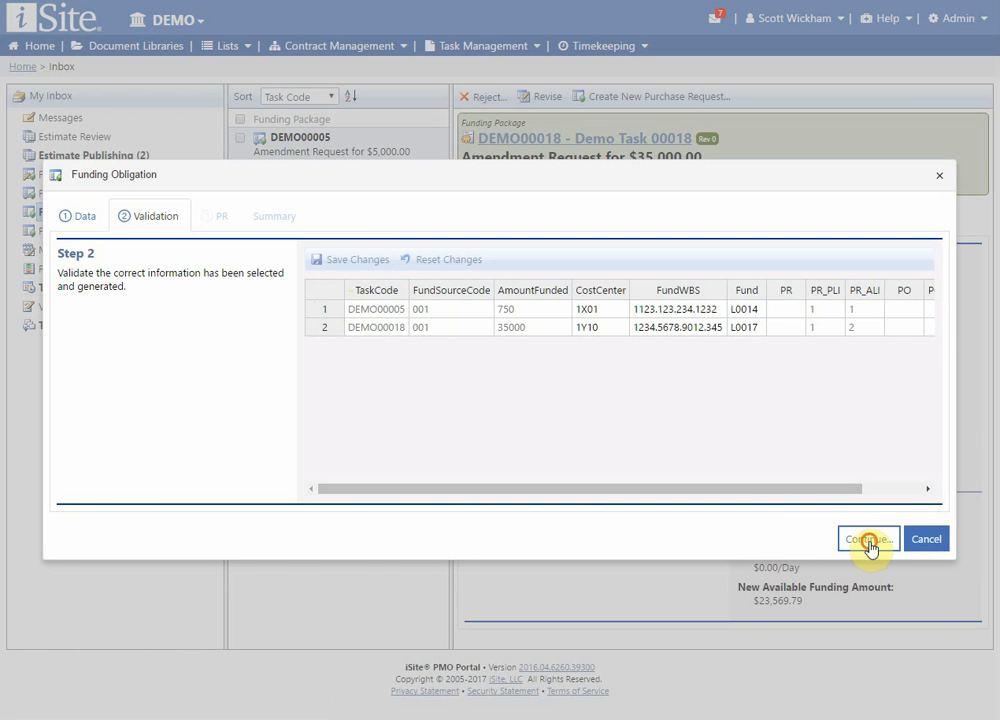
Set the PR number to 1234567, continue to the summary, and finish the purchase request.
click(597, 375)
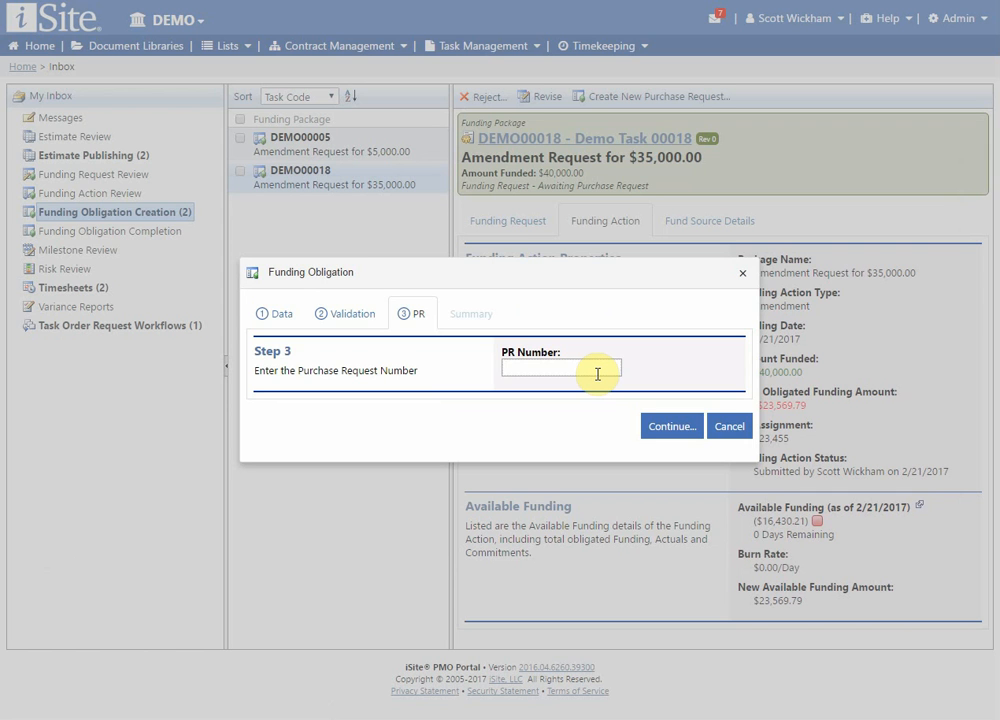
text(1234567)
click(671, 430)
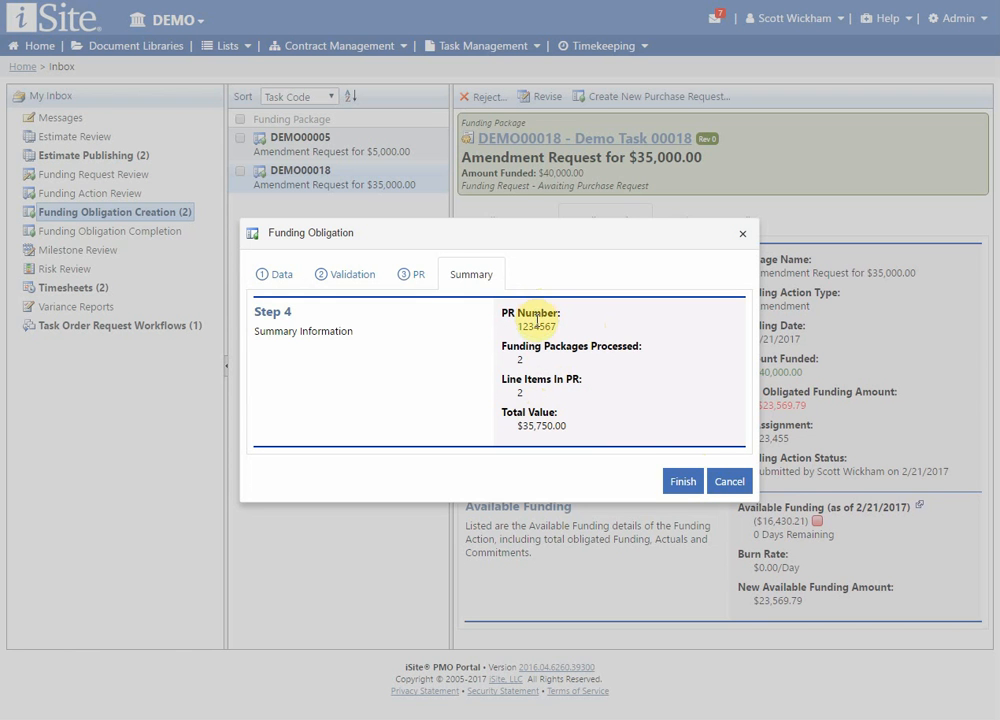
click(684, 484)
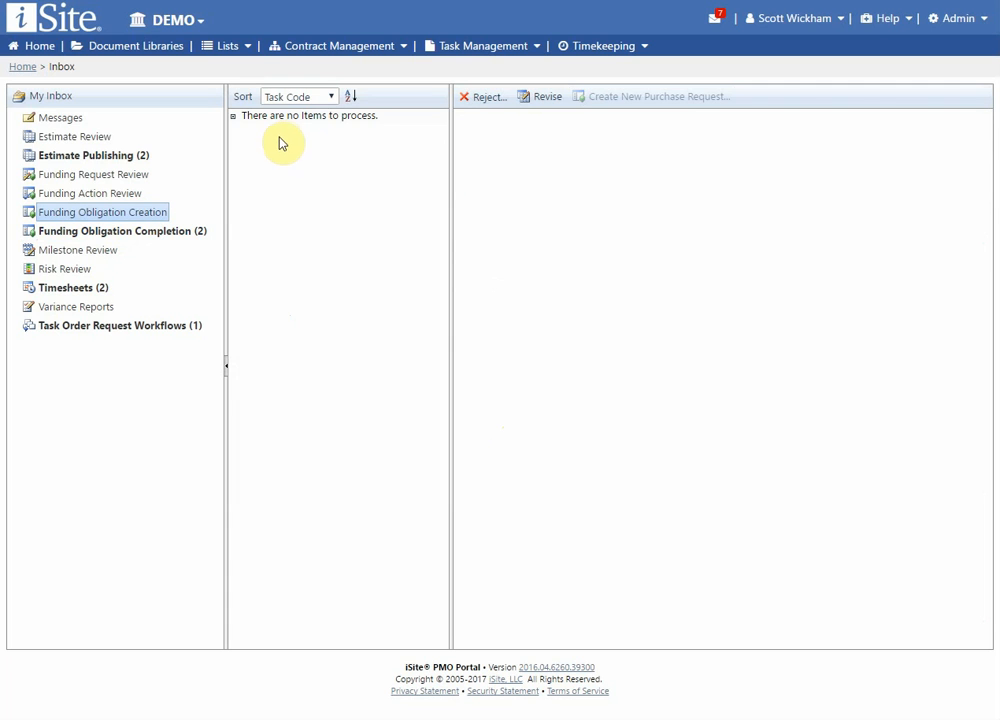
Start a purchase order for both packages awaiting Funding Obligation Completion, finalizing PR 1234567, and continue to the data stage.
click(166, 240)
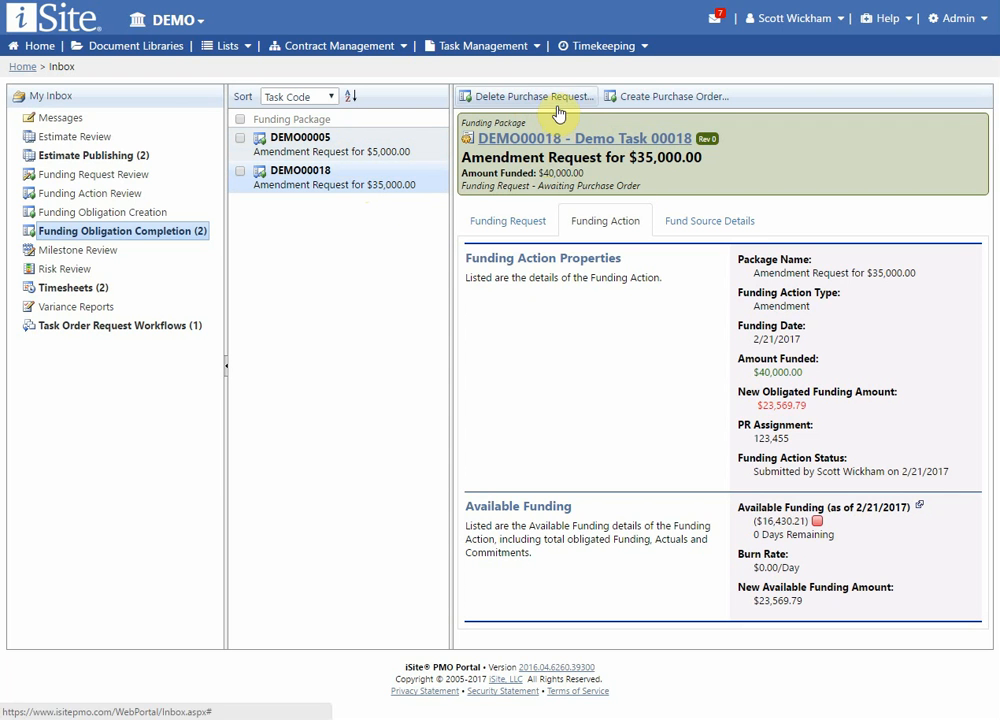
click(240, 120)
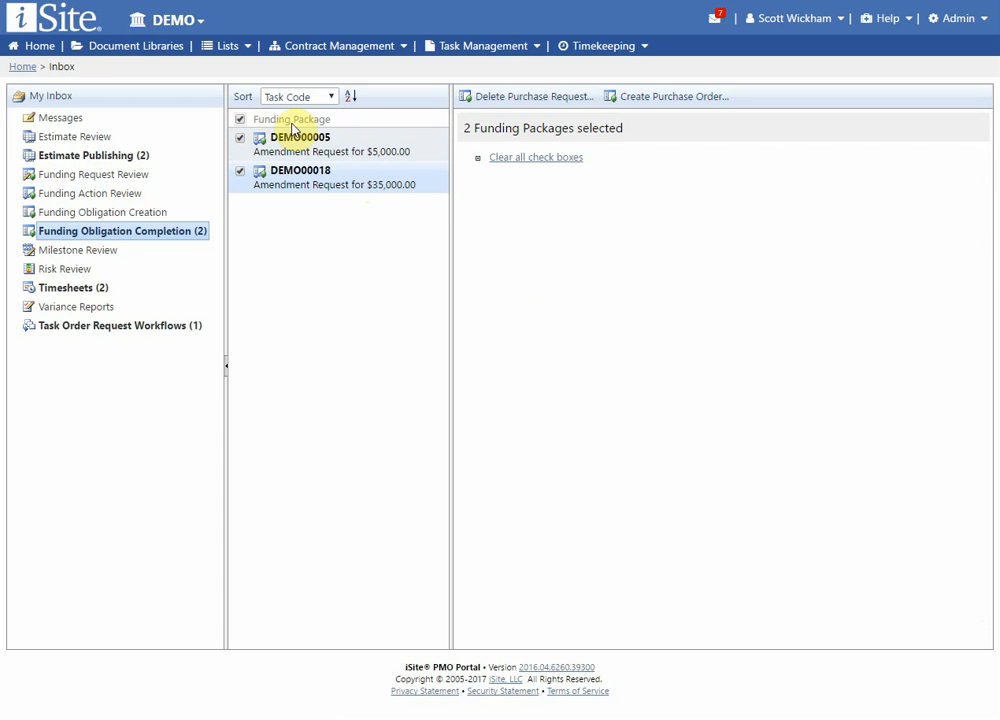
click(683, 100)
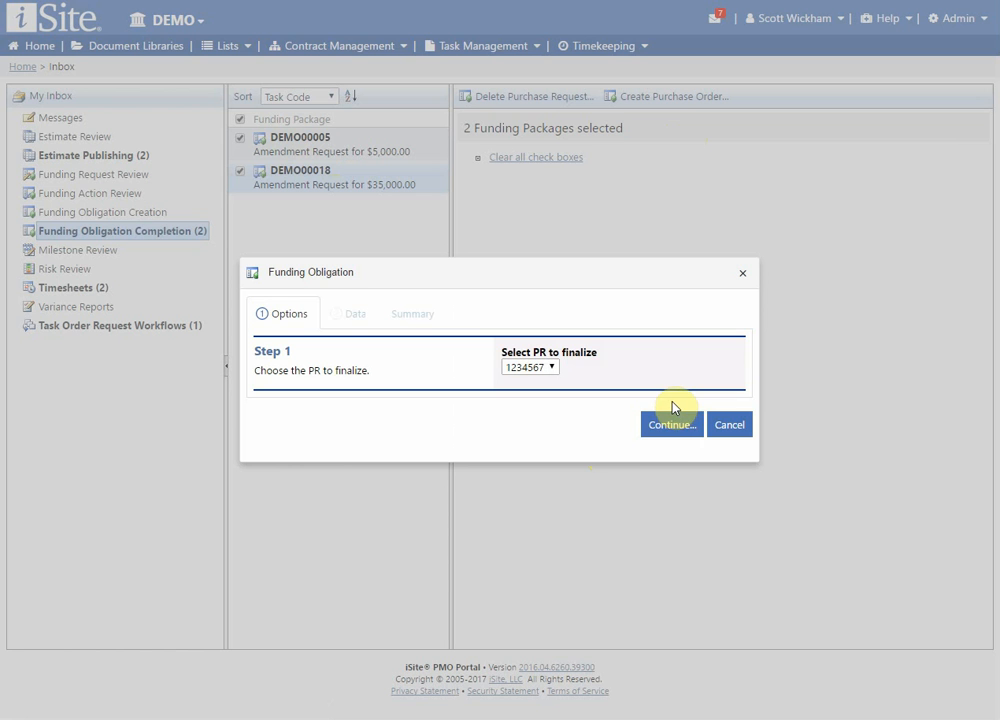
click(677, 428)
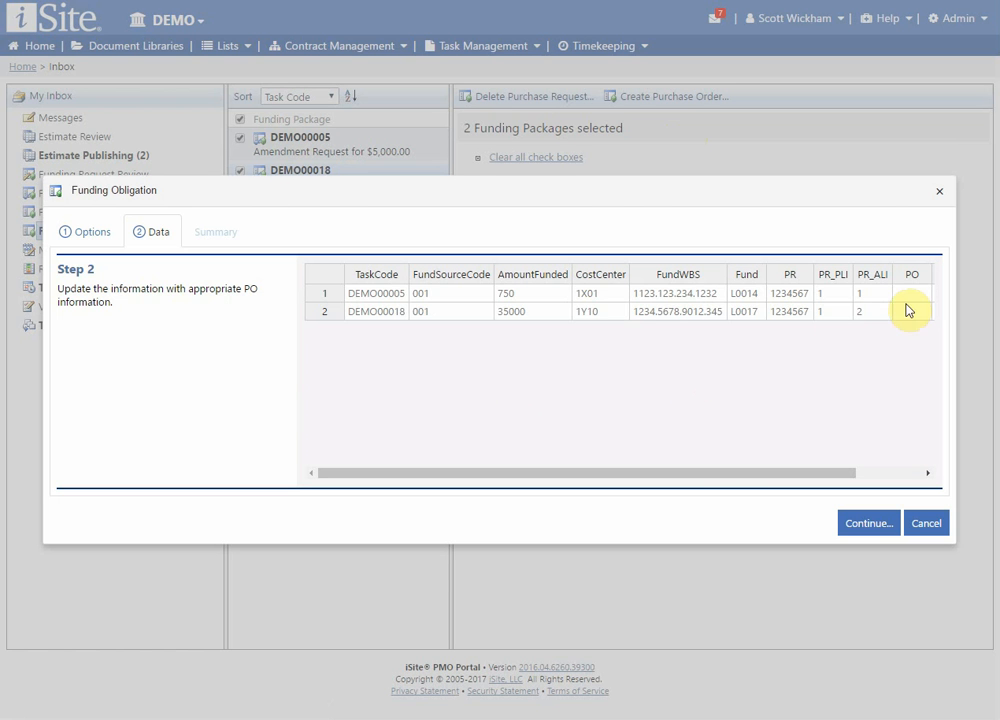
Enter the purchase order number in the PO column for both the DEMO00005 and DEMO00018 rows.
drag(754, 474, 871, 479)
click(832, 296)
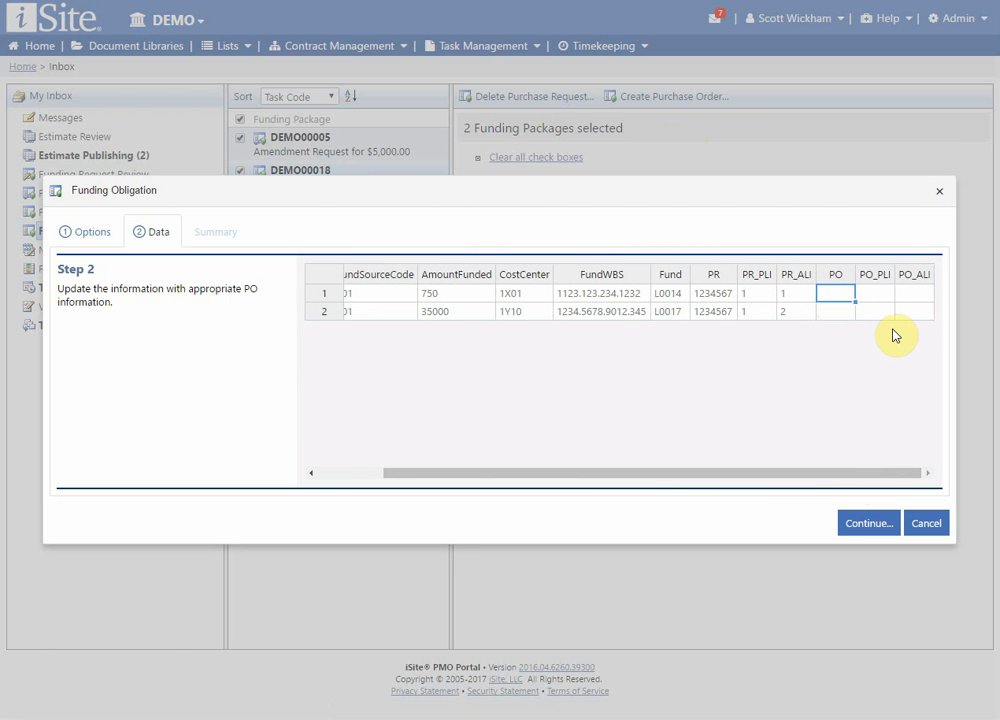
text(123)
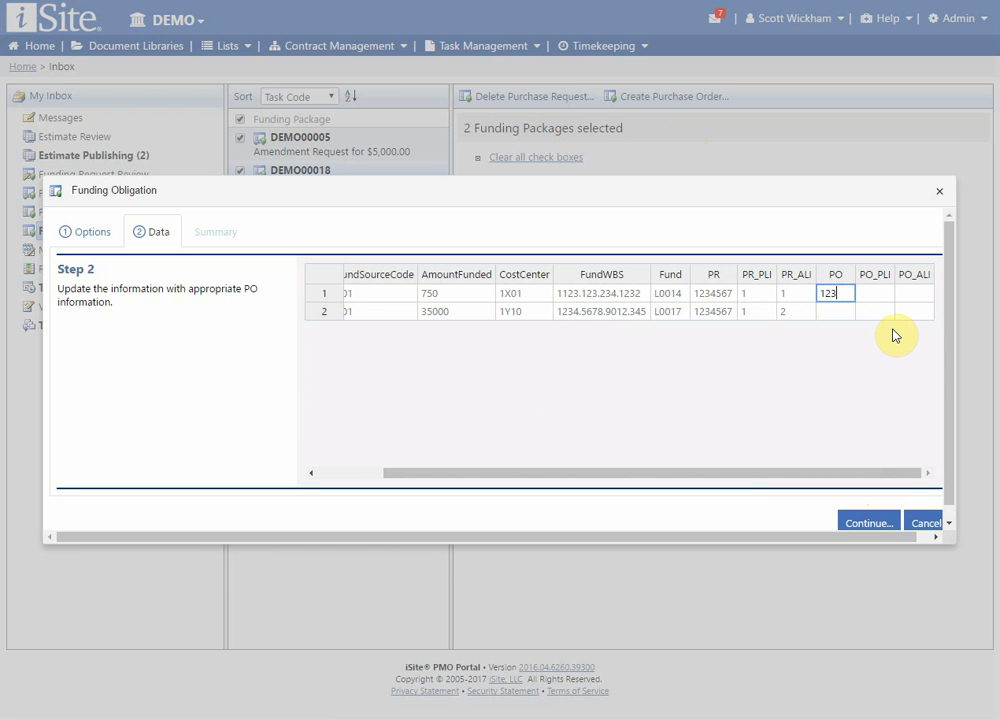
text(4)
key(Return)
text(1234)
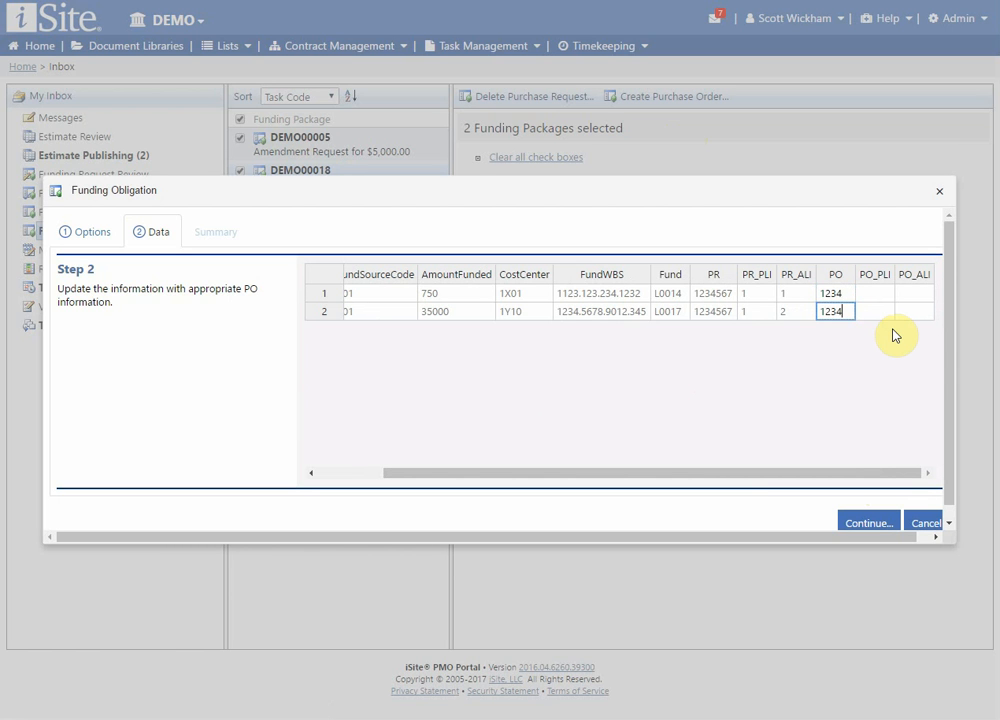
key(Return)
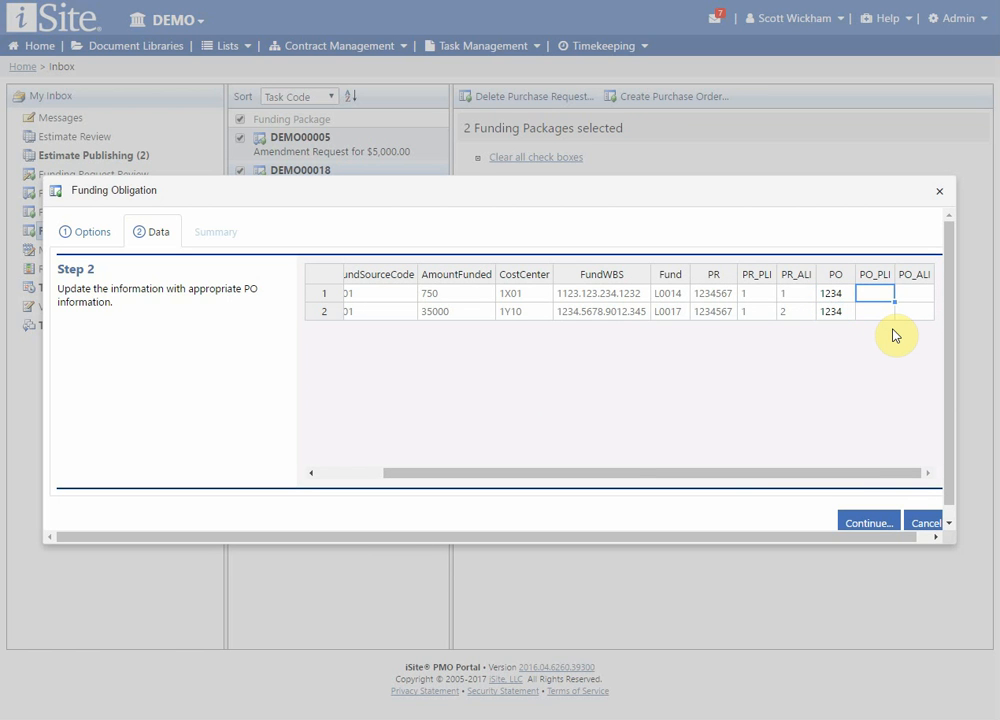
Set PO_PLI to 1 on both rows and PO_ALI to 1 and 2 respectively, and complete the purchase order.
text(1)
key(Return)
text(1)
key(Return)
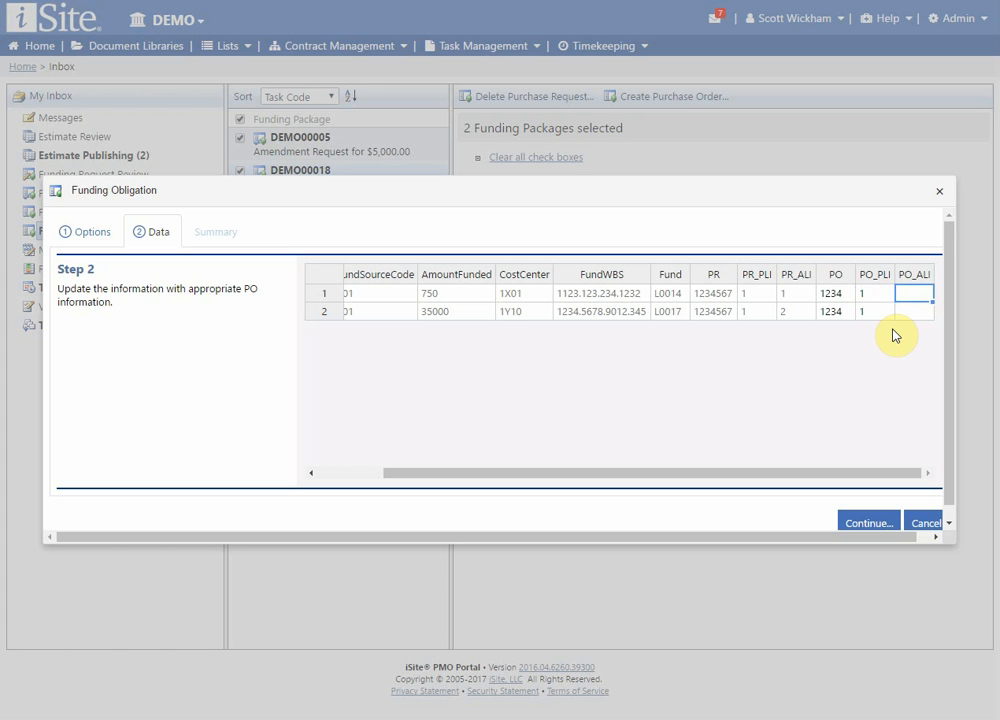
text(1)
key(Return)
text(2)
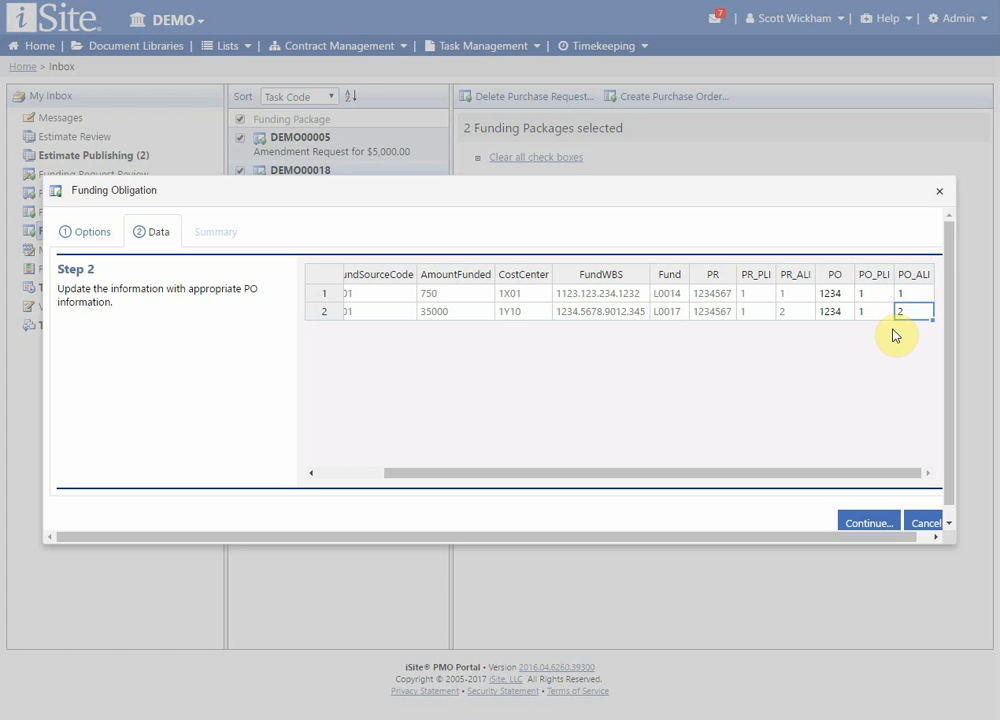
click(876, 523)
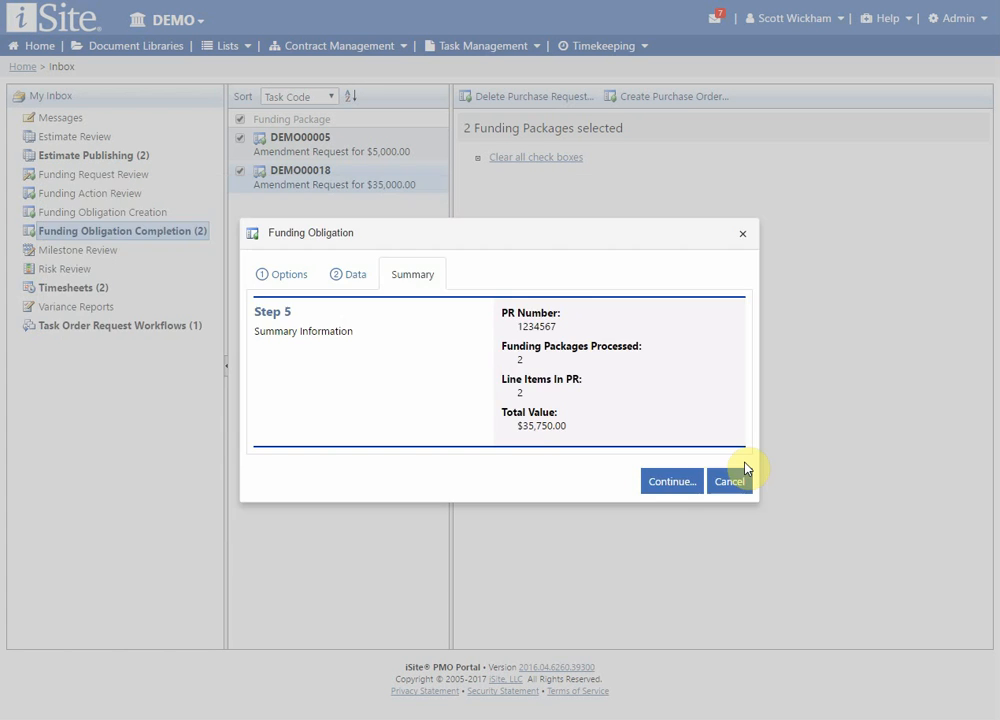
click(679, 486)
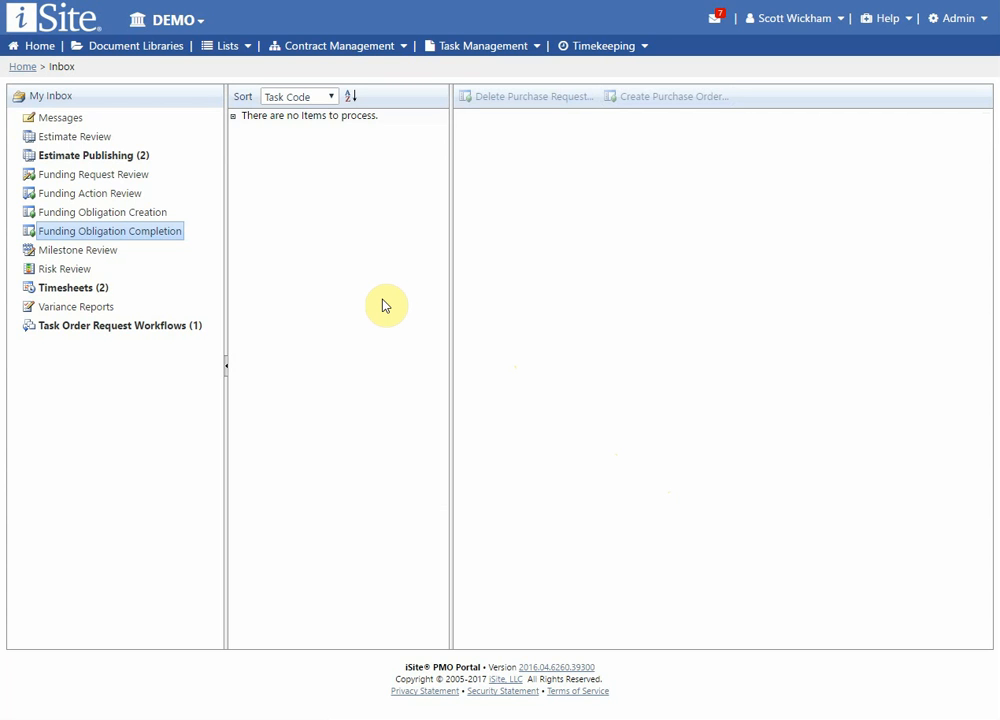
Create a new funding action from the Funding page for task DEMO00018.
click(366, 45)
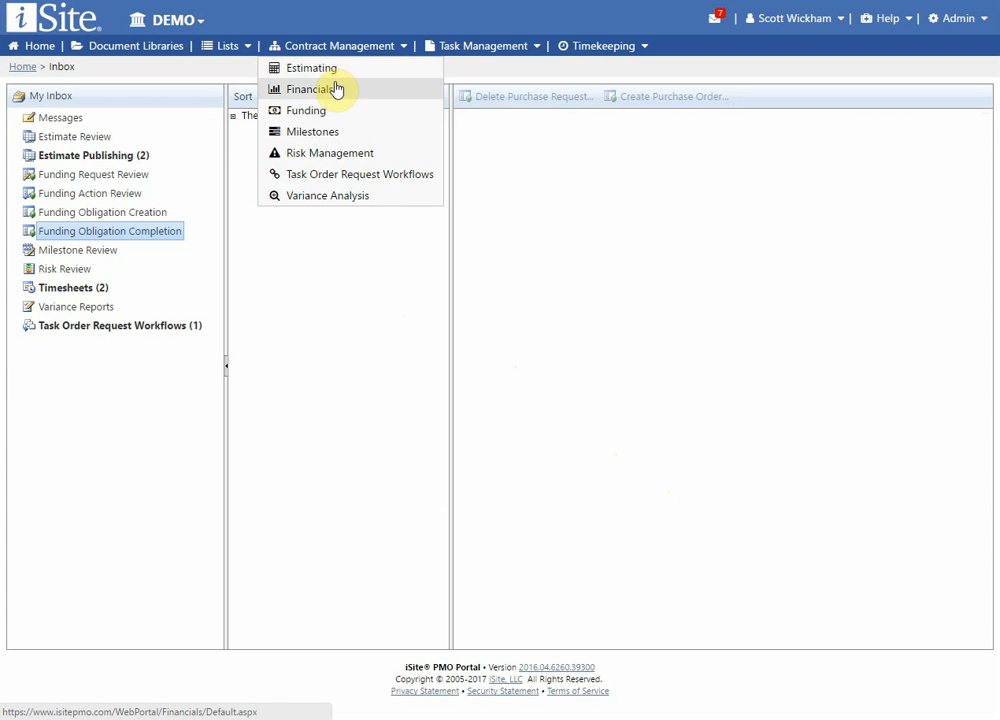
click(322, 112)
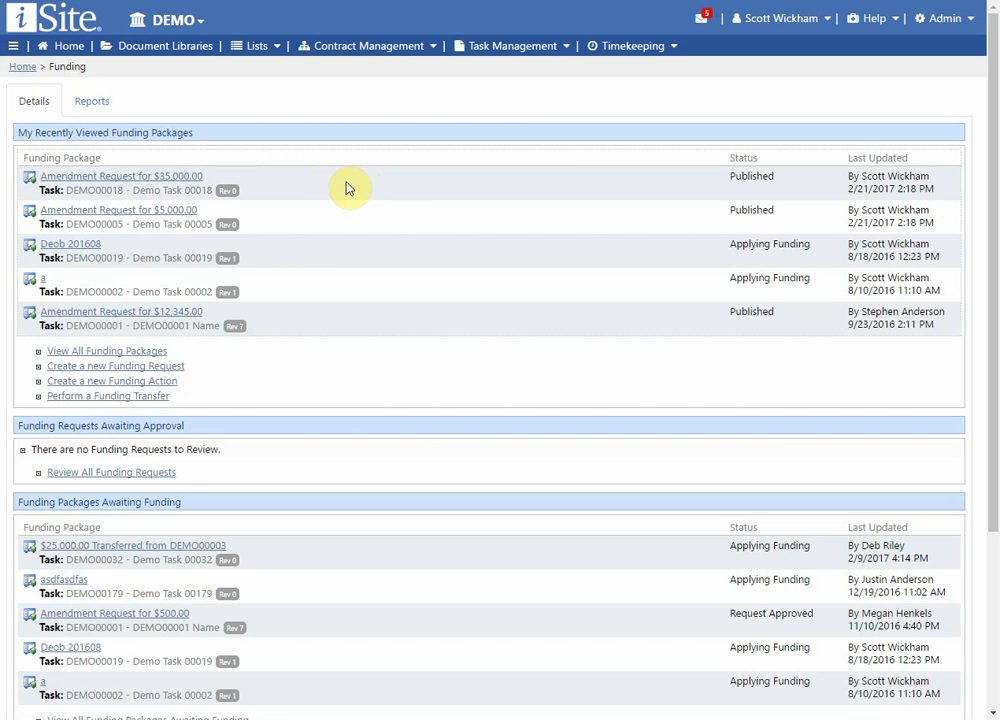
click(393, 201)
click(148, 386)
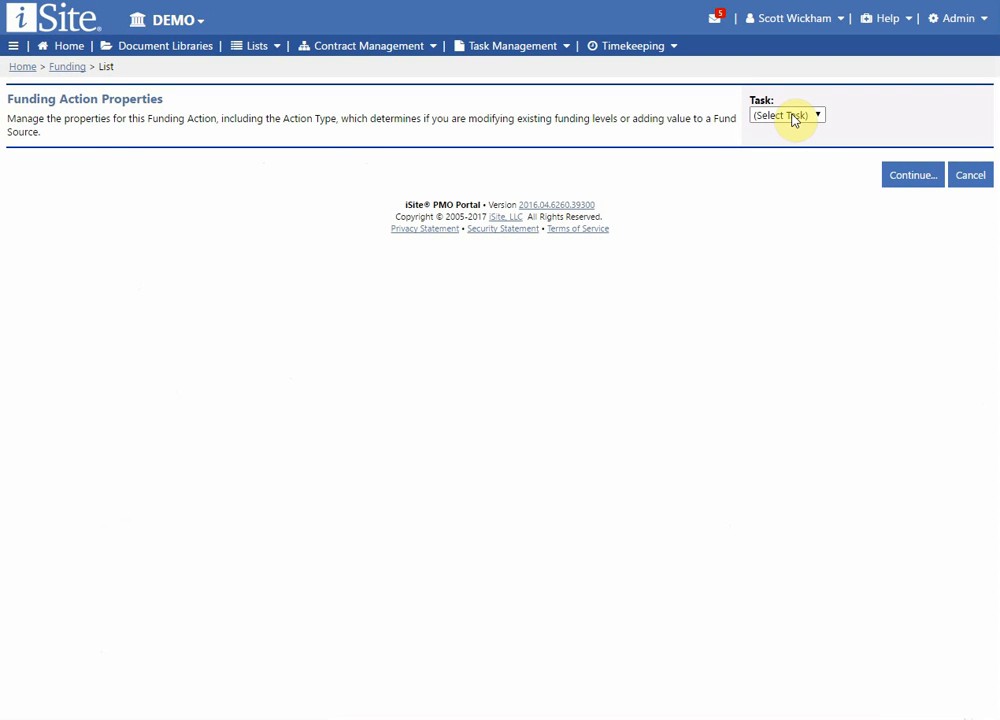
click(795, 116)
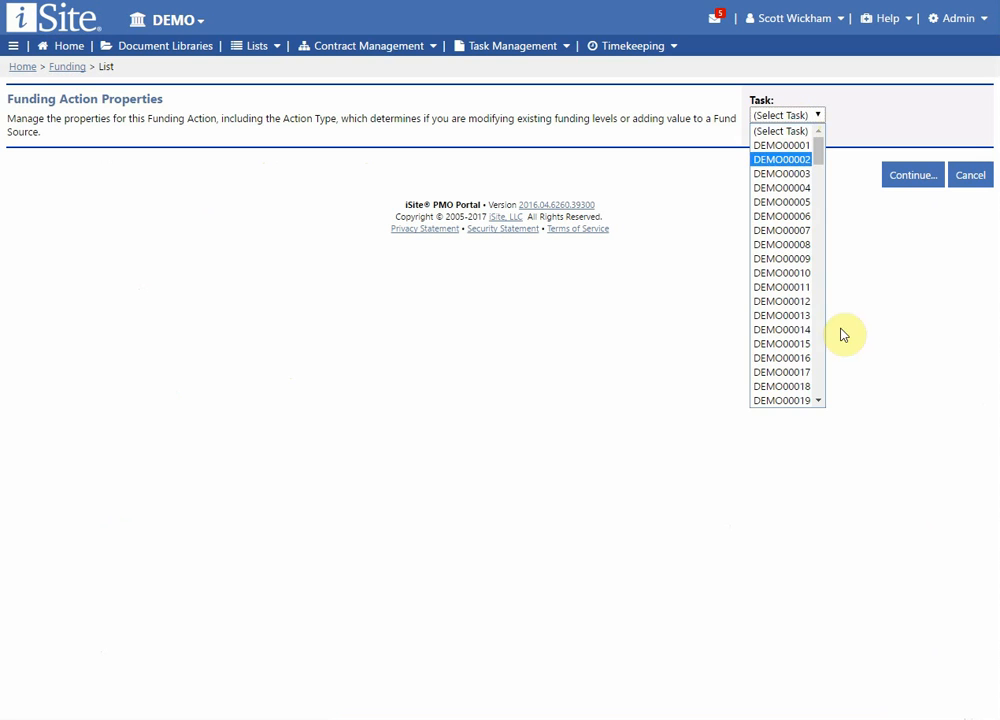
click(803, 387)
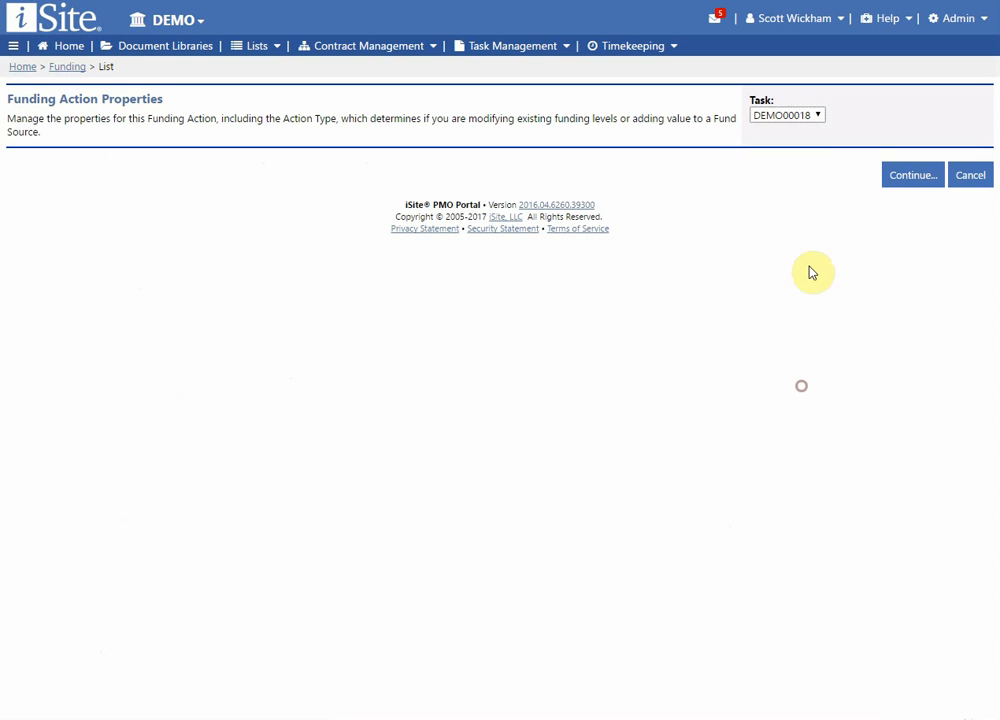
Name the funding package "Add $50,000" and choose Amendment (Add Funding) as its funding action type.
click(834, 169)
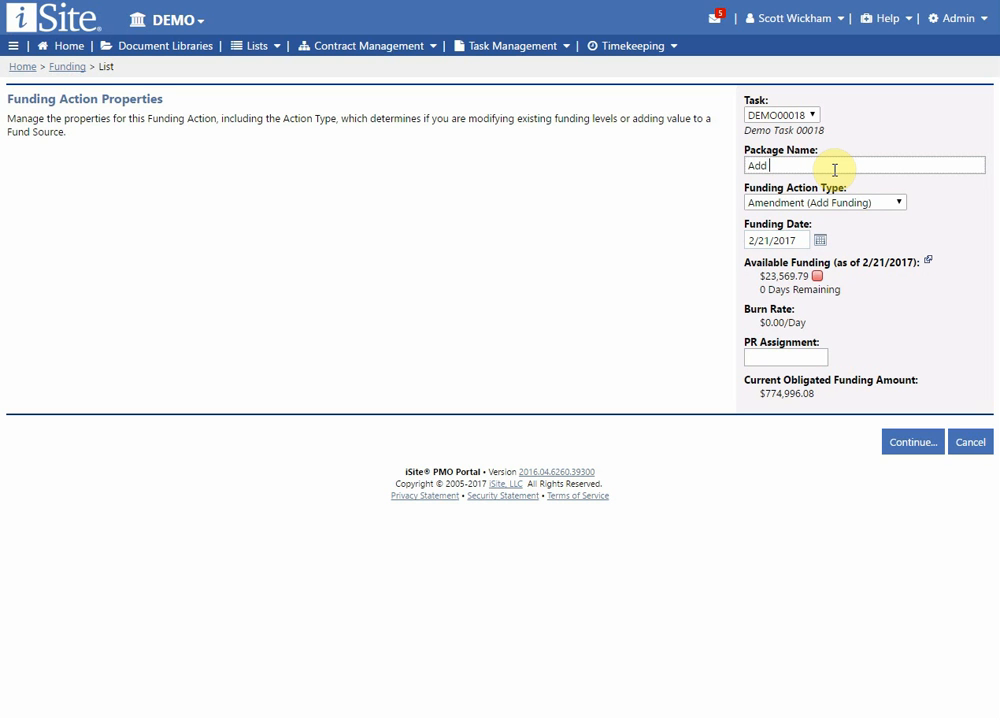
text(Add $50,000)
click(829, 204)
click(829, 211)
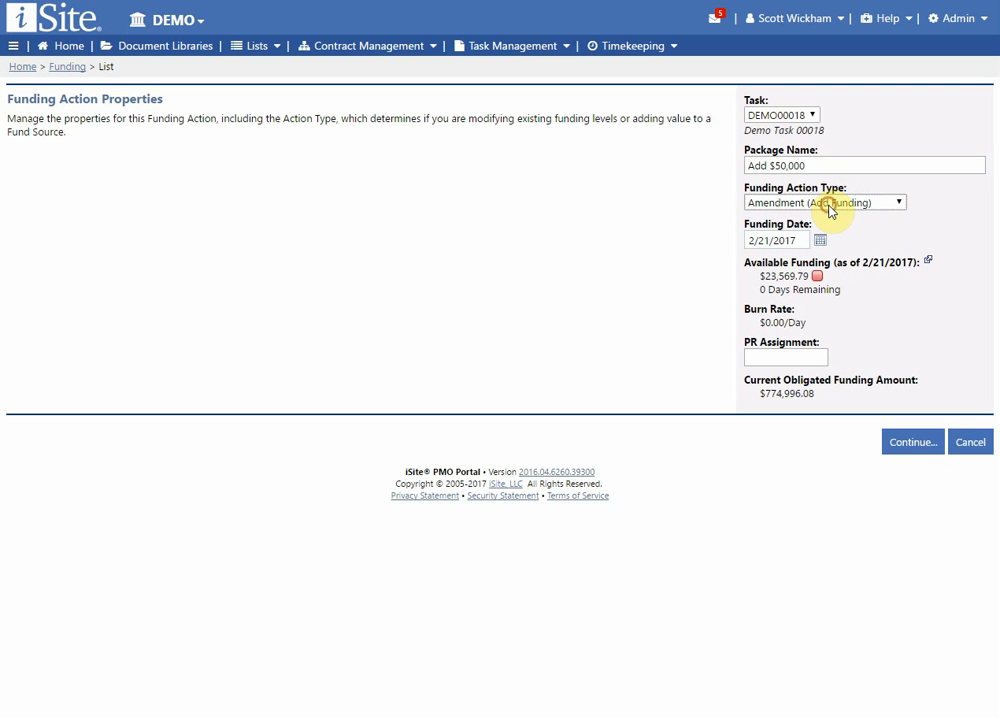
click(829, 206)
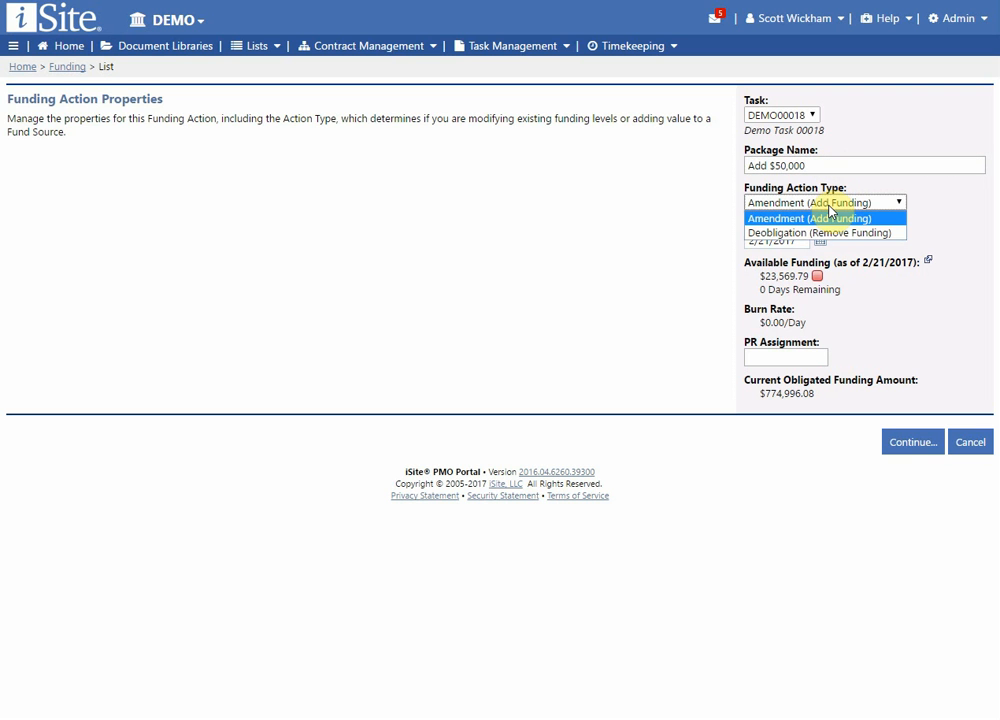
click(829, 211)
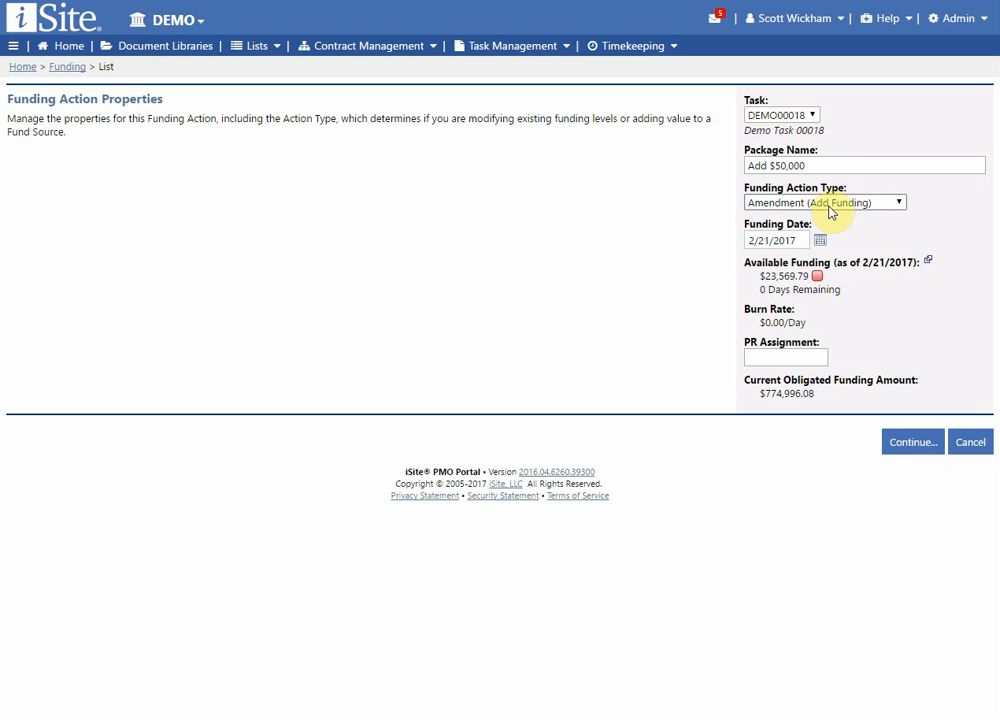
click(829, 211)
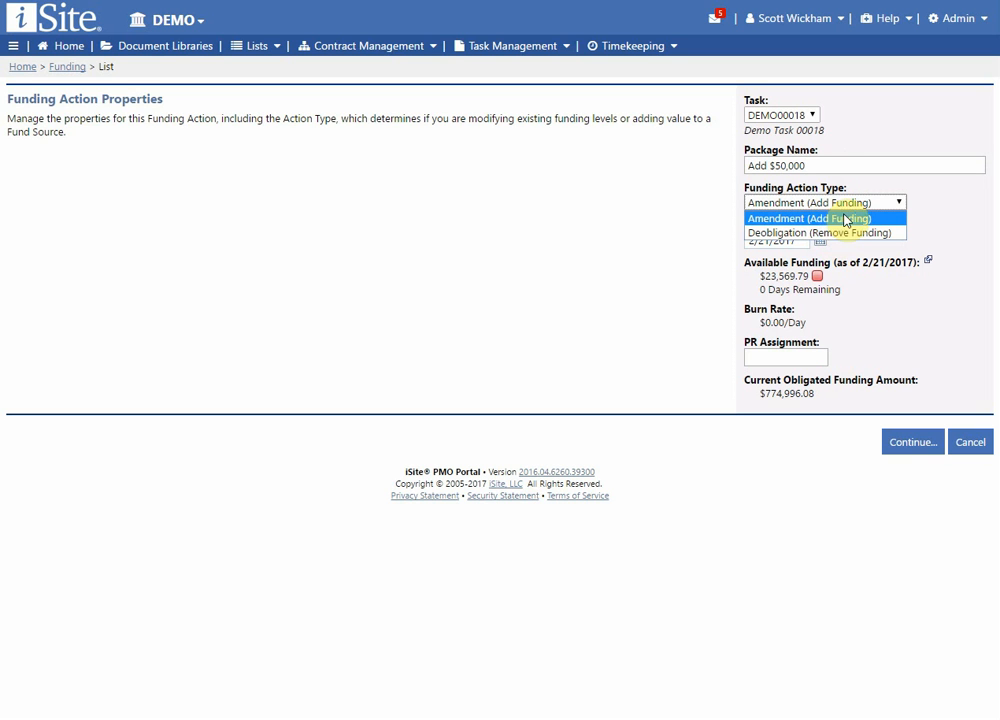
click(842, 219)
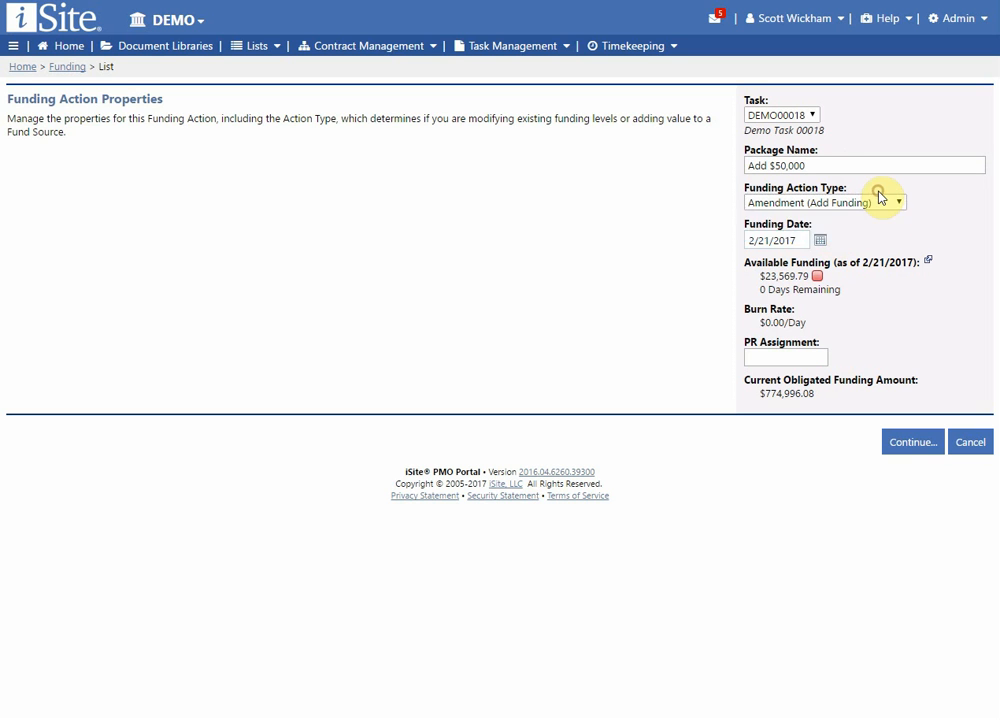
Set the PR assignment to 1234921 and continue to create the funding package.
click(784, 354)
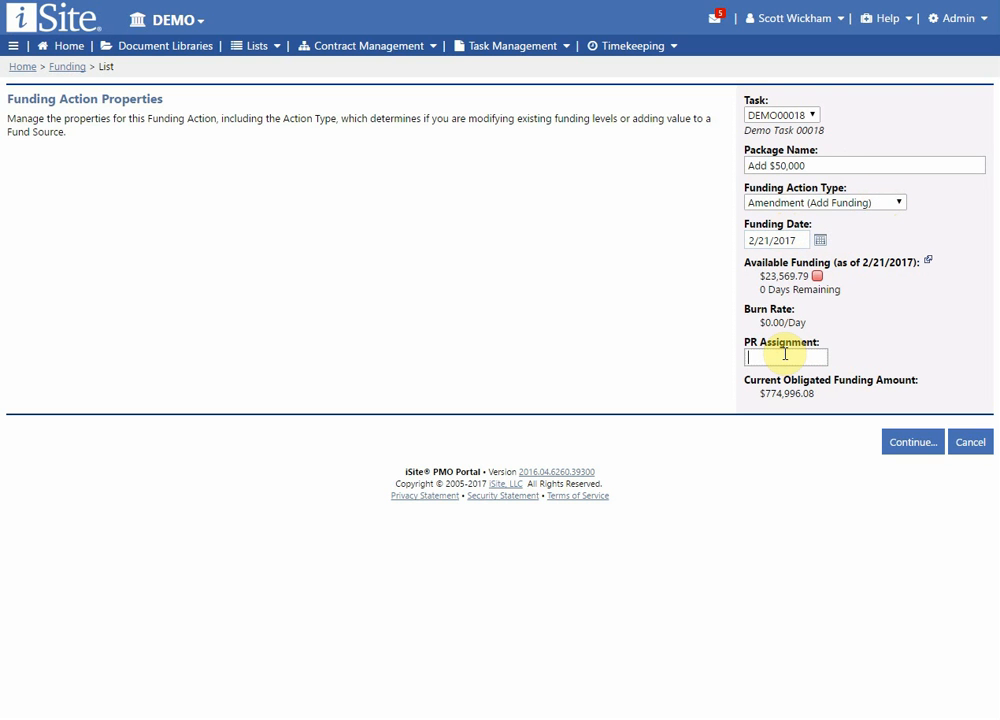
text(12345)
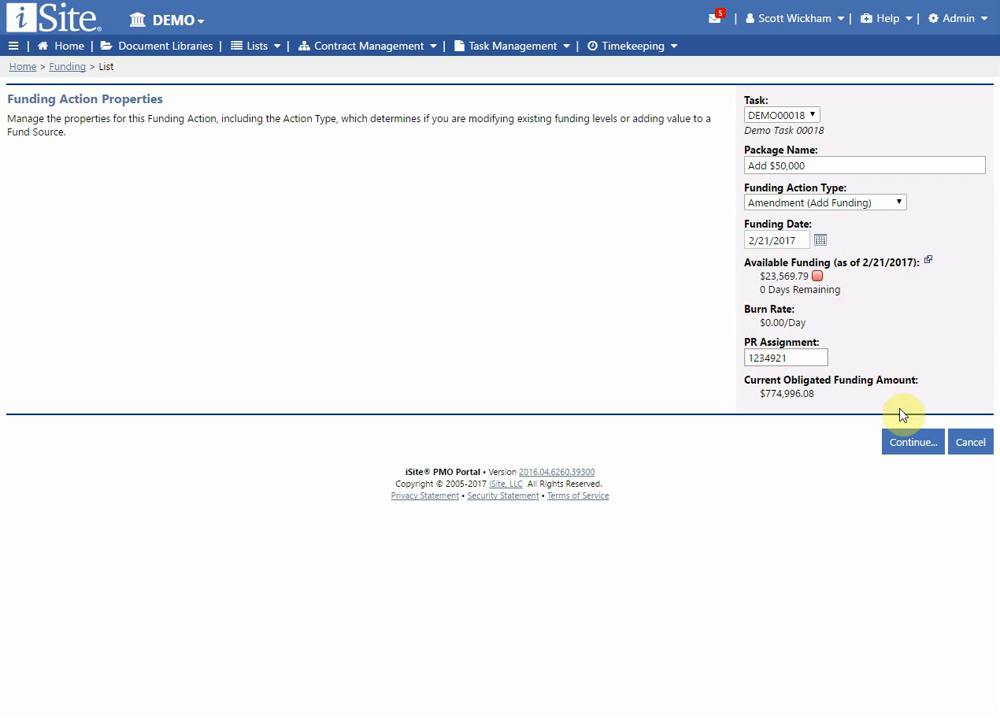
click(915, 445)
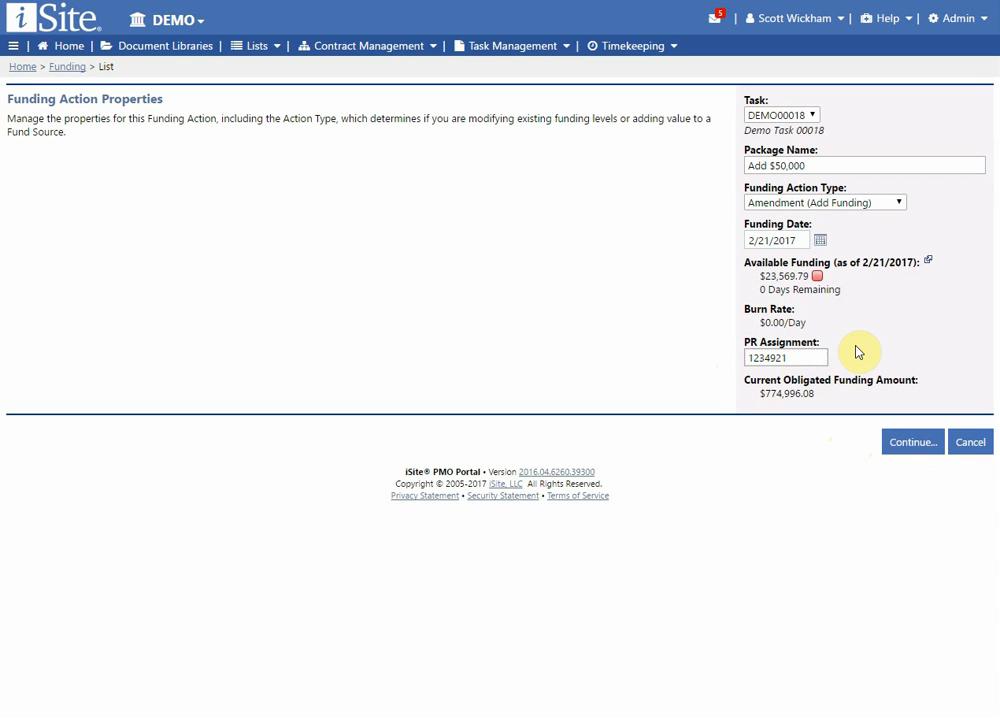
click(906, 455)
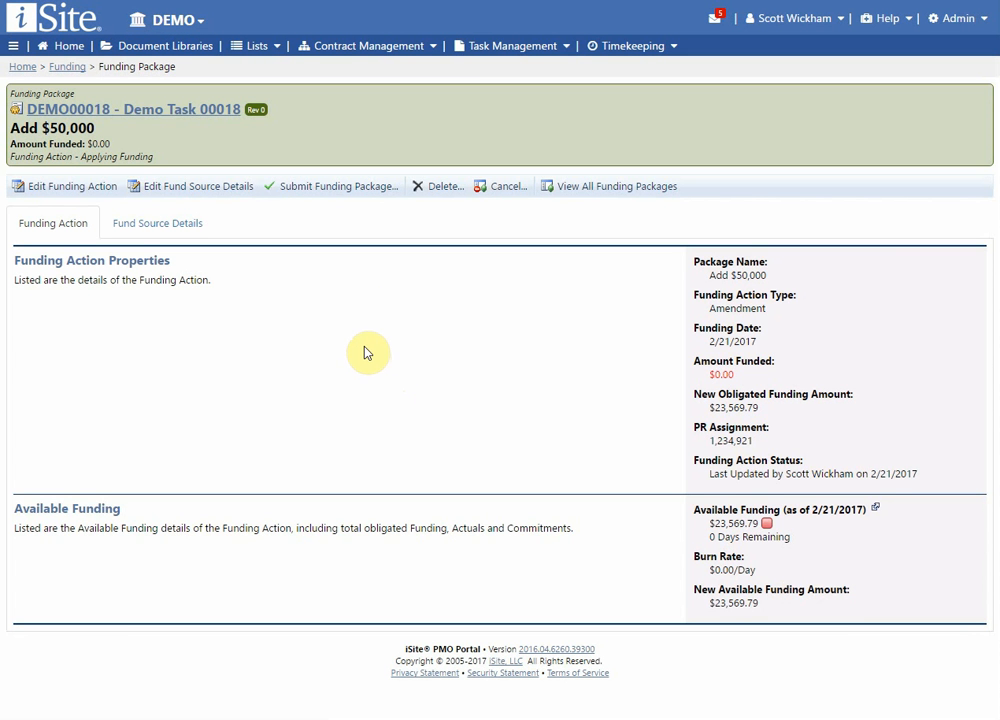
Start a new fund source in the package's fund source details with cost center 1Y12 and Fund WBS 123123.12.21.123.42.
click(158, 236)
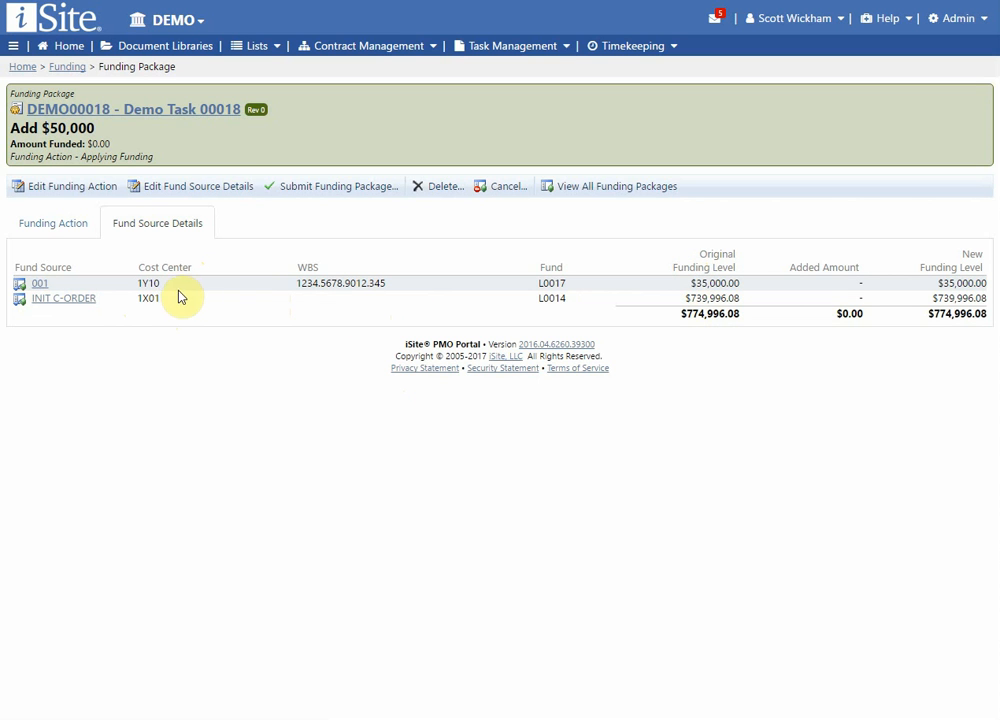
click(207, 188)
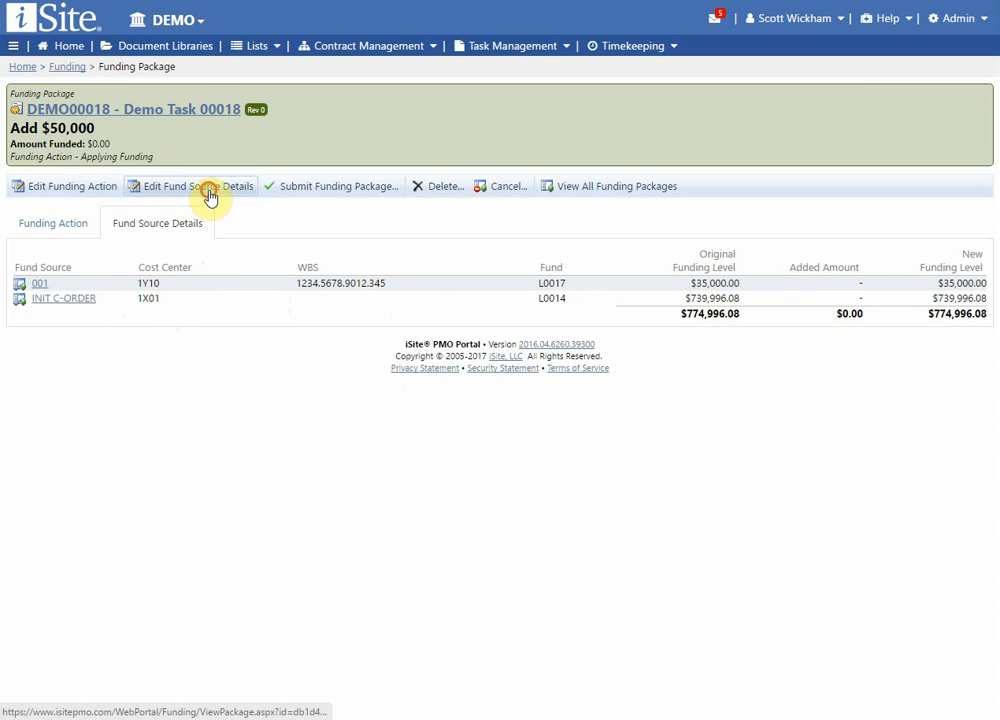
click(70, 258)
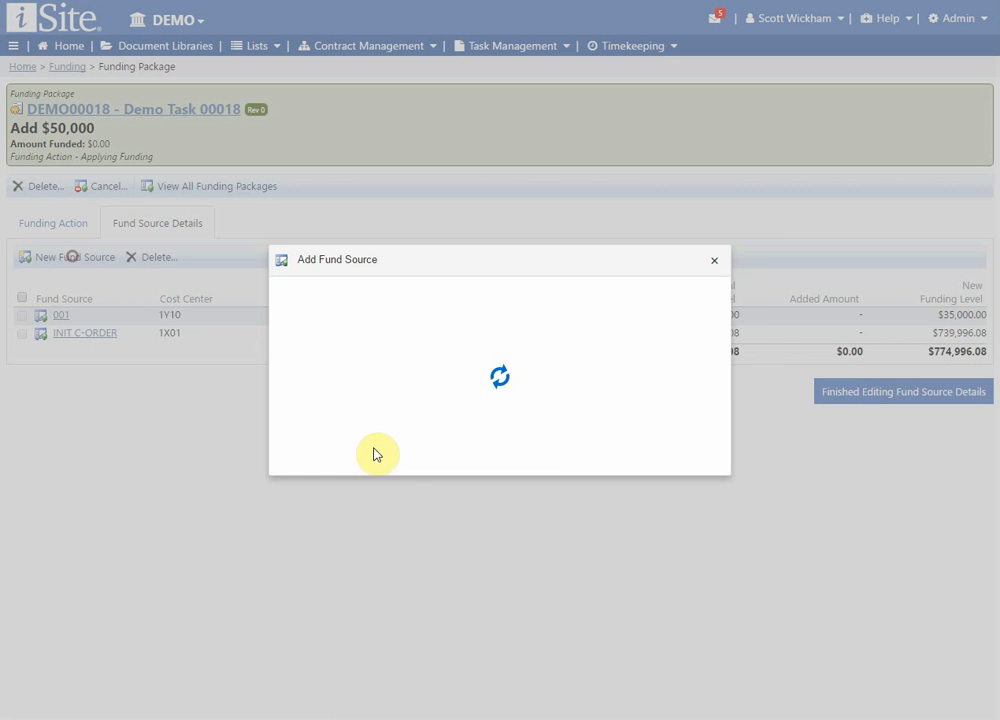
click(545, 340)
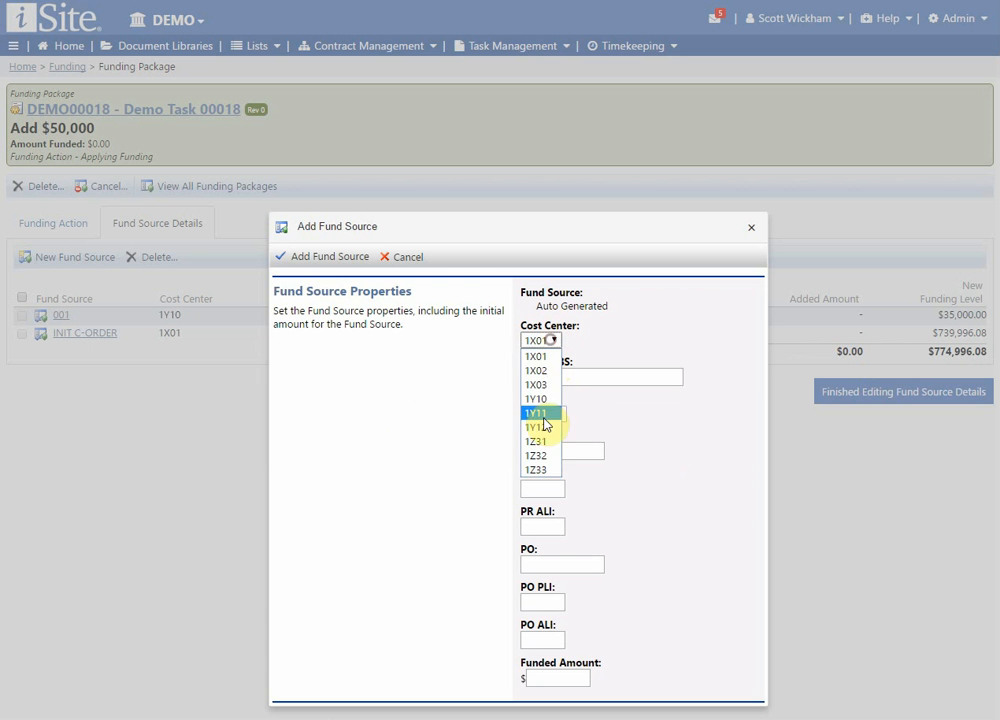
click(545, 427)
click(555, 377)
text(123123.12.21.123.42.)
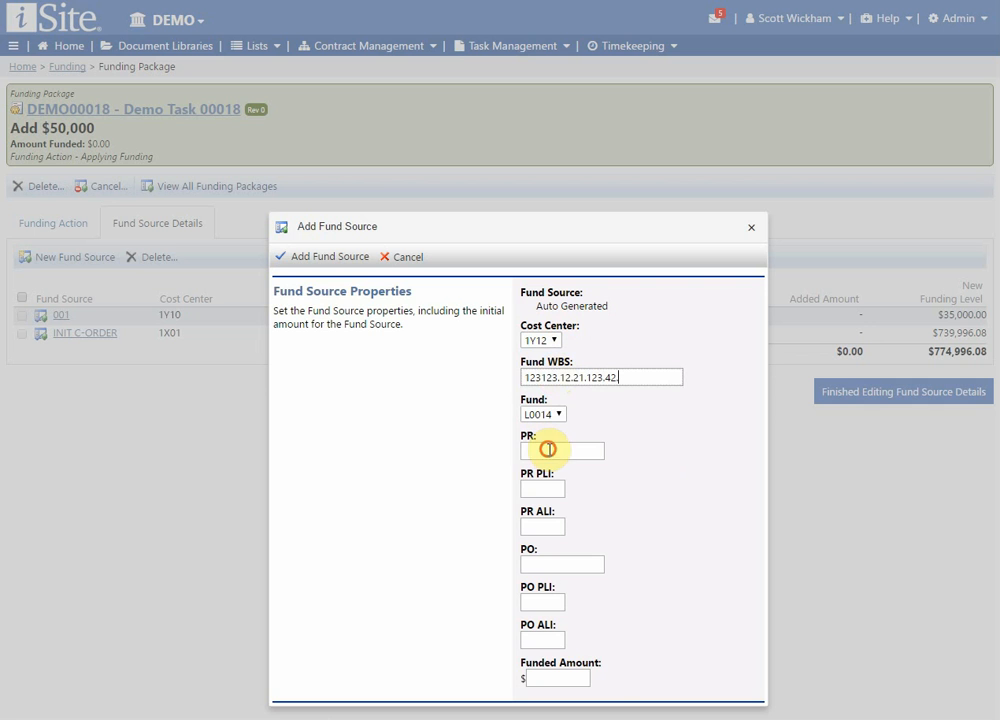
Give the new fund source a funded amount of $50,000, add it, and finish editing the fund source details.
click(551, 677)
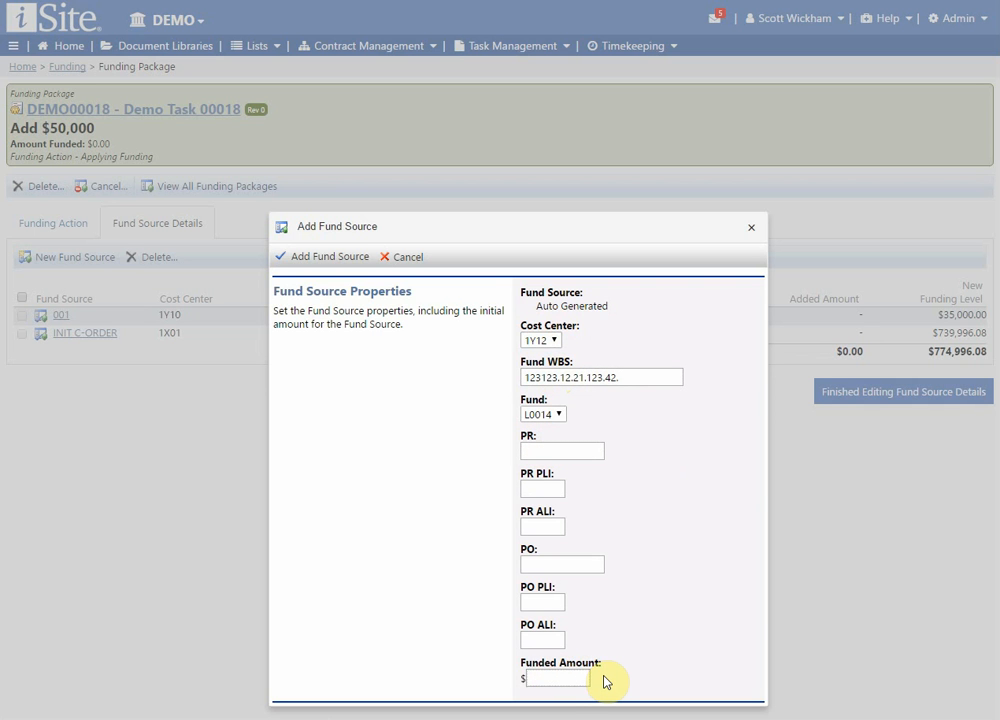
text(50,000)
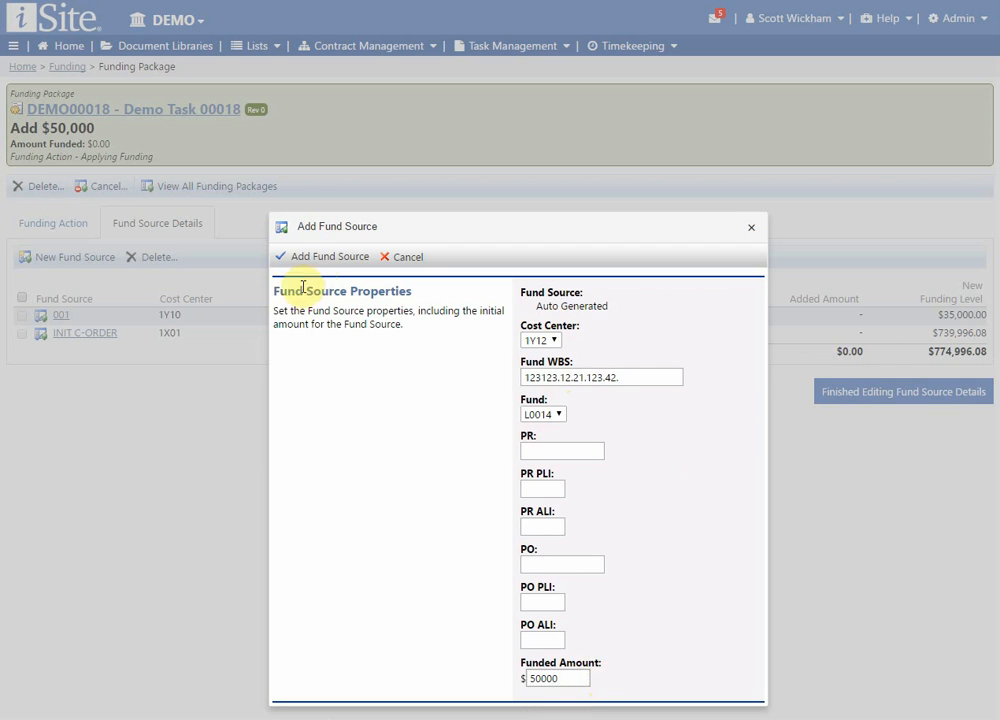
click(321, 257)
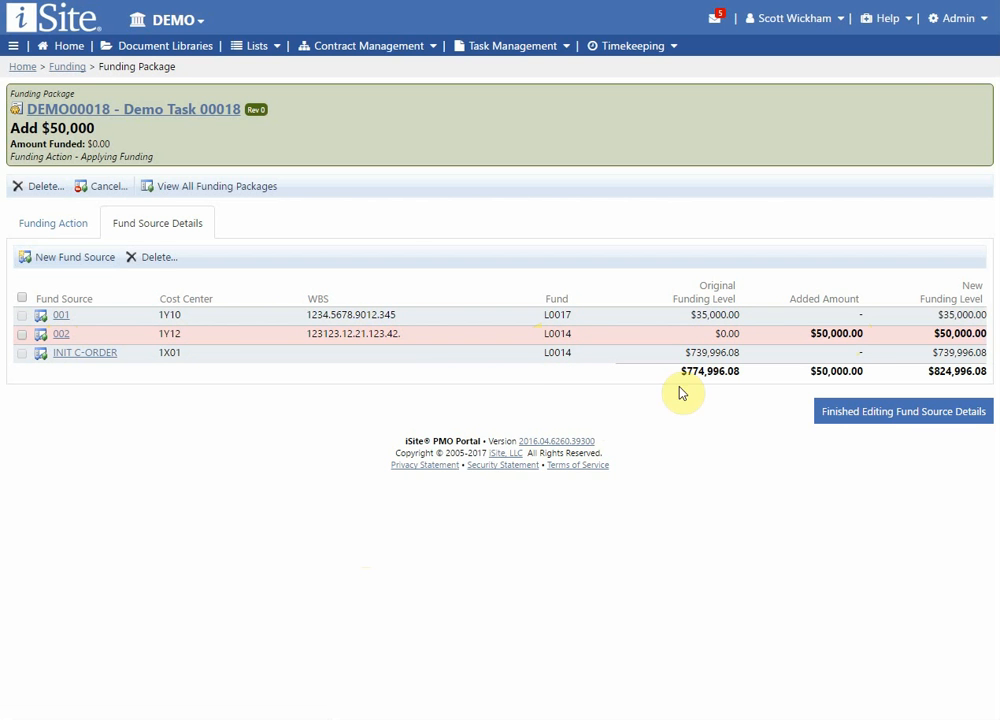
click(886, 425)
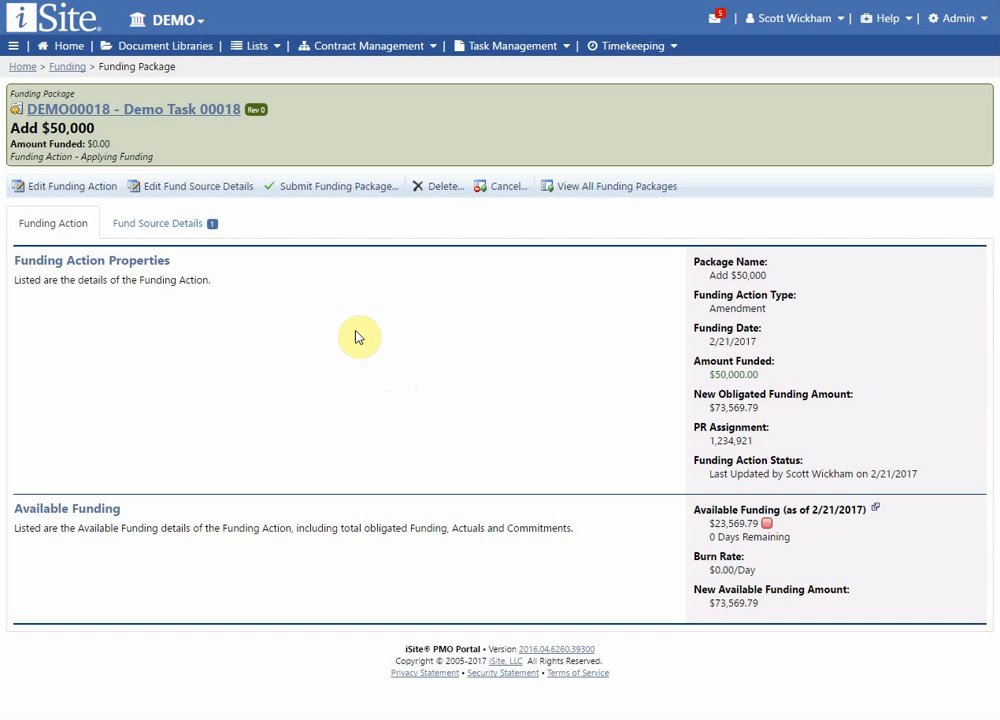
Submit the "Add $50,000" funding package for DEMO00018 and confirm the submission.
click(323, 196)
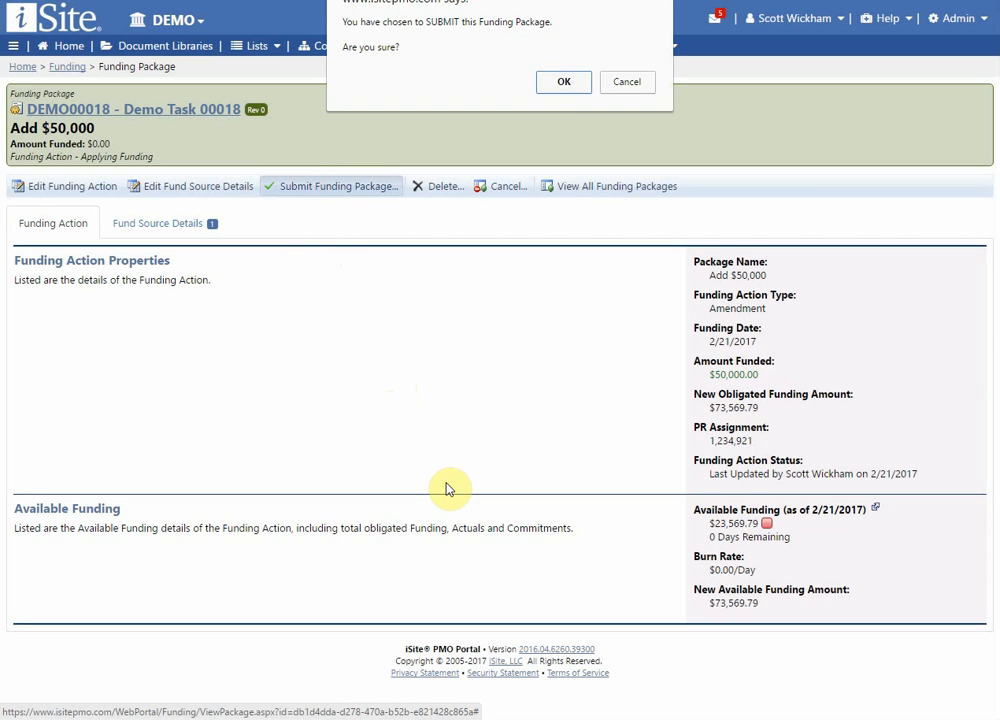
click(562, 88)
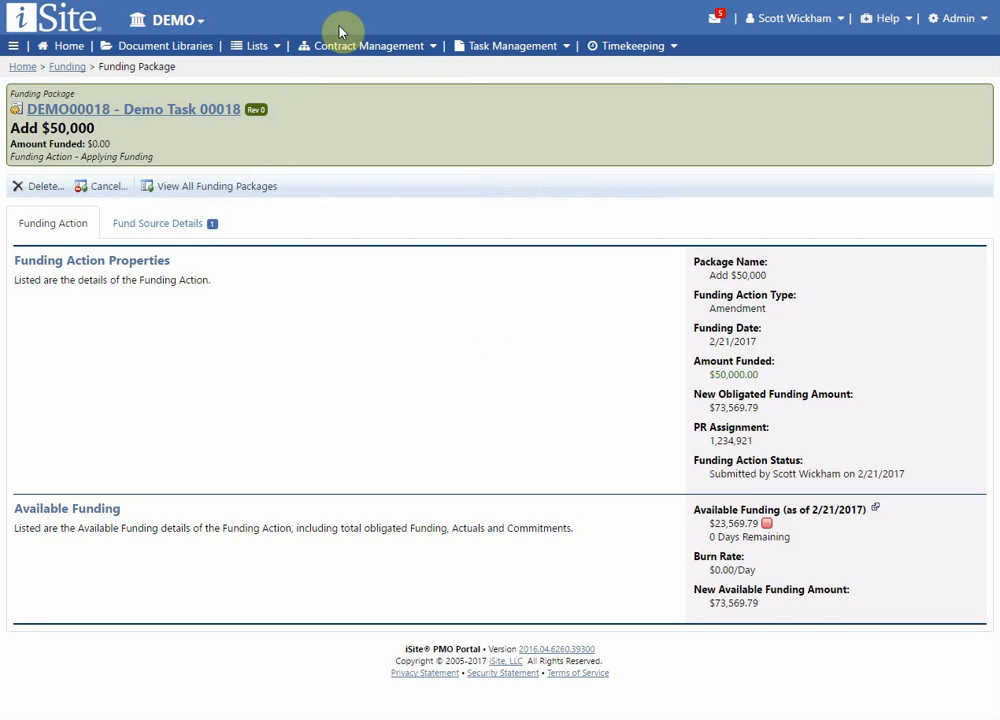
click(348, 1)
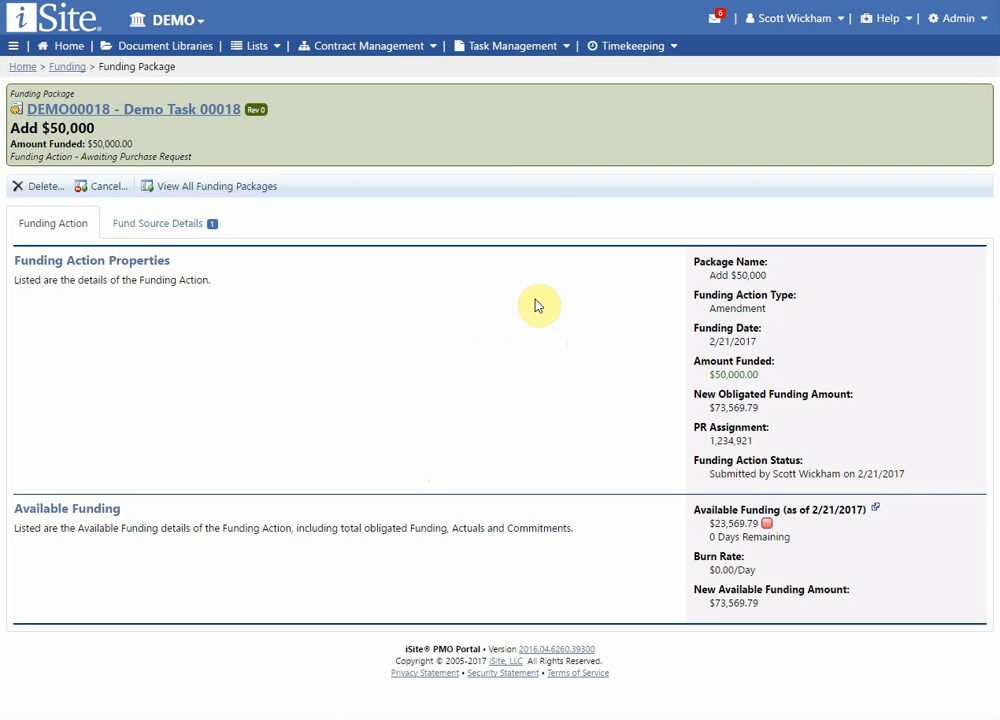
Start a funding transfer from the Funding page with DEMO00022 as the source task.
click(65, 67)
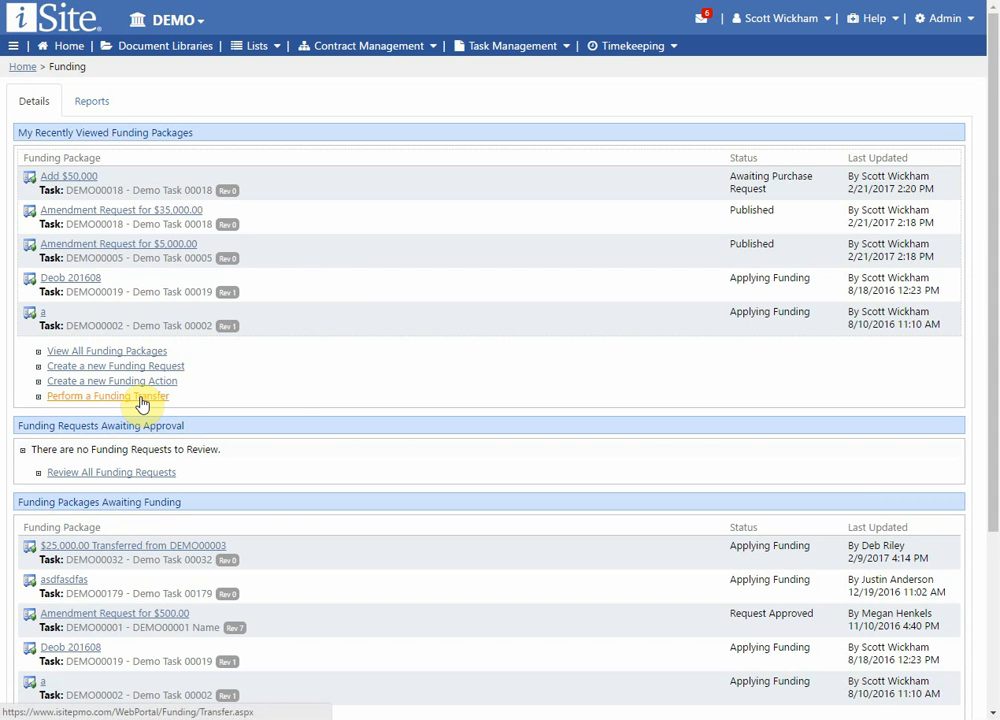
click(142, 401)
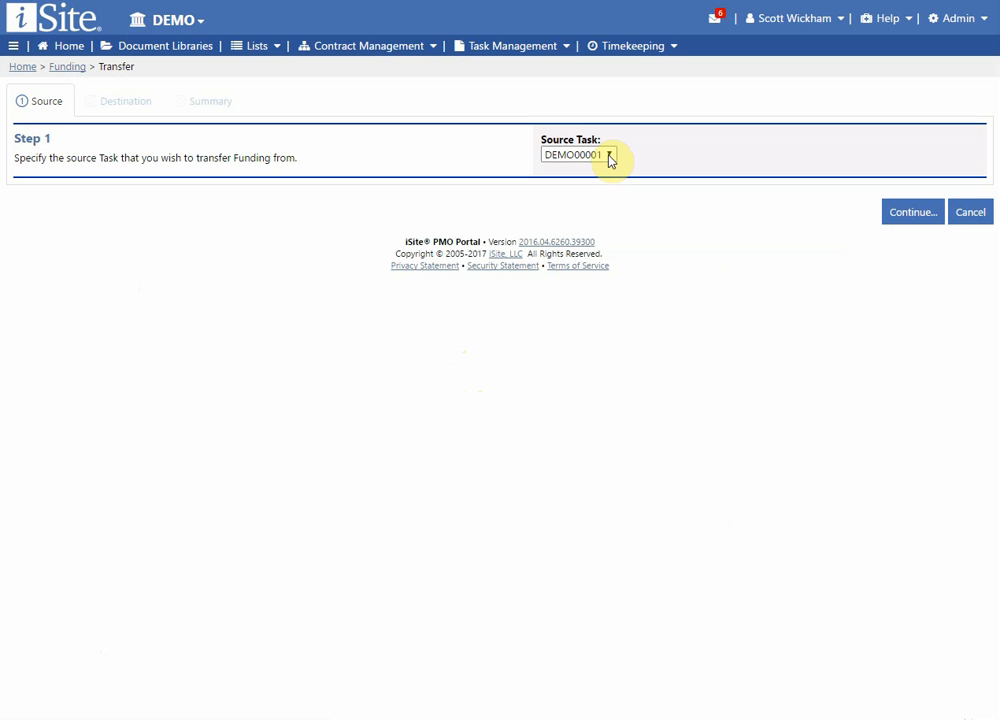
click(609, 156)
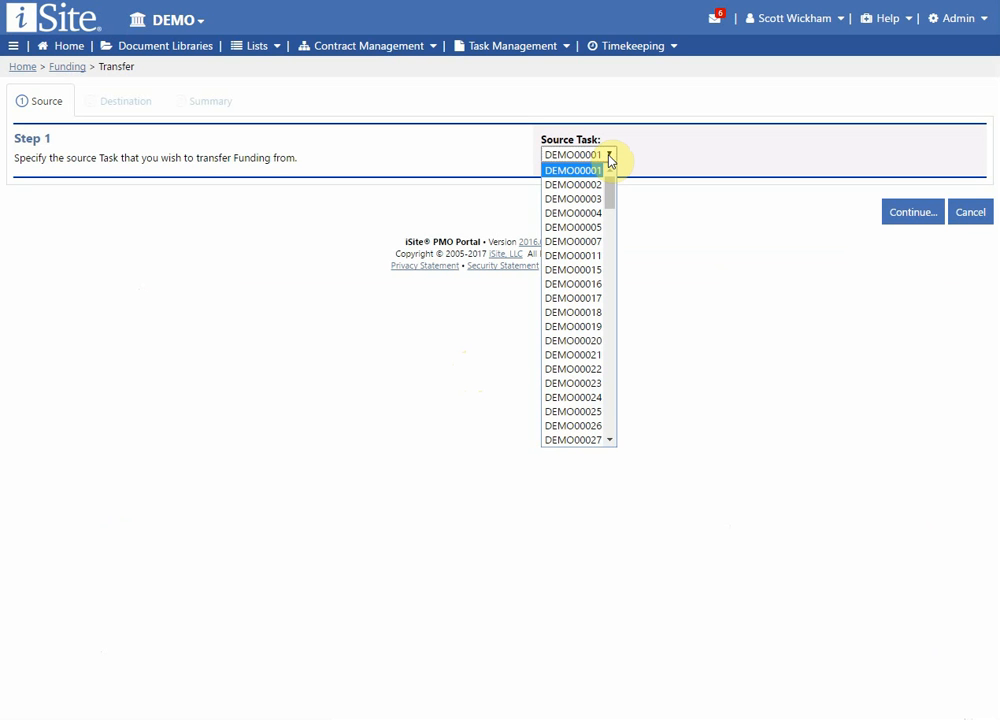
click(595, 370)
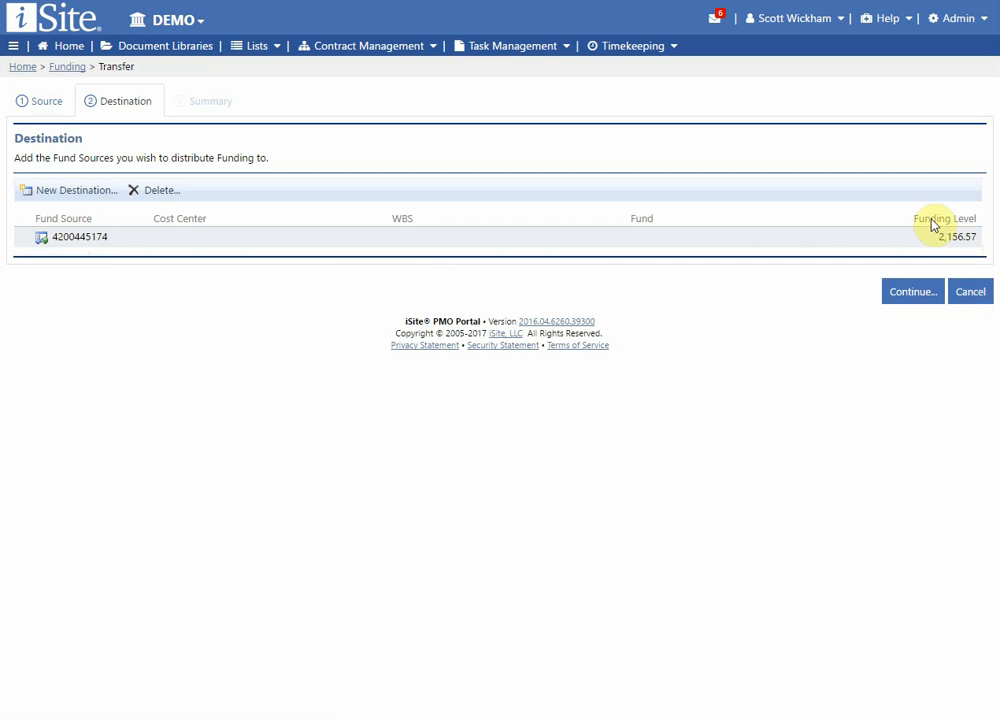
click(68, 192)
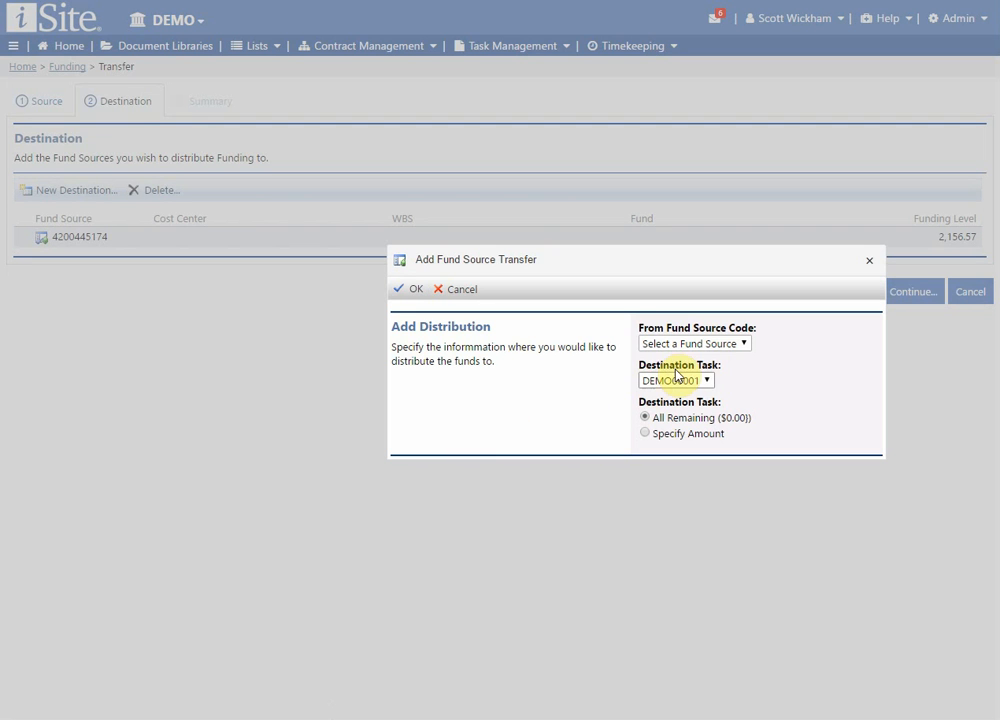
click(726, 345)
click(714, 373)
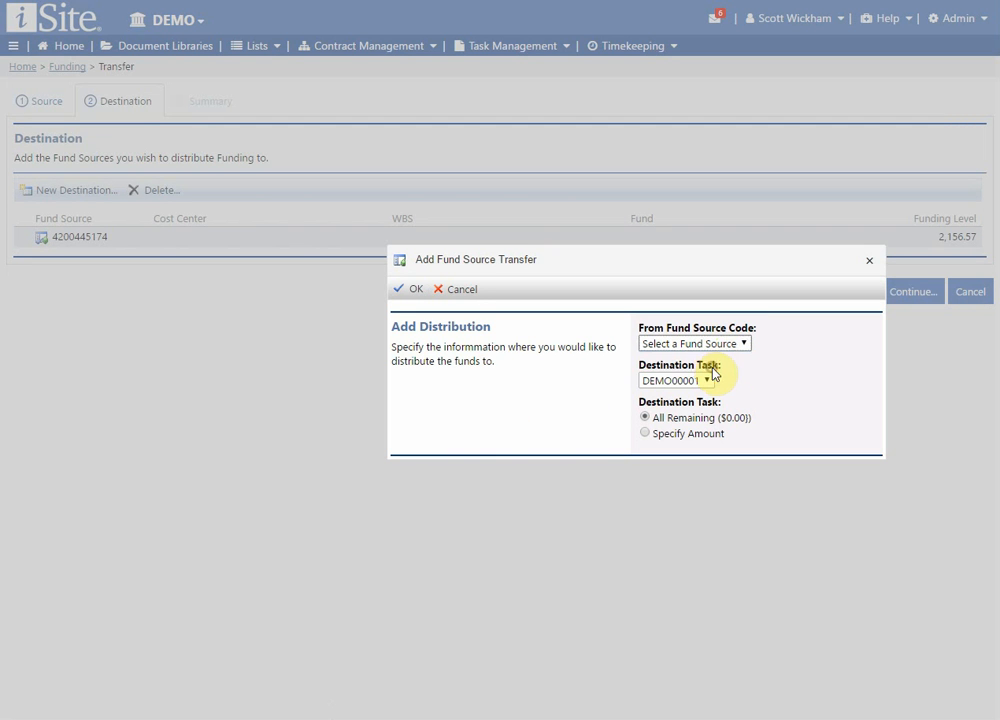
click(700, 381)
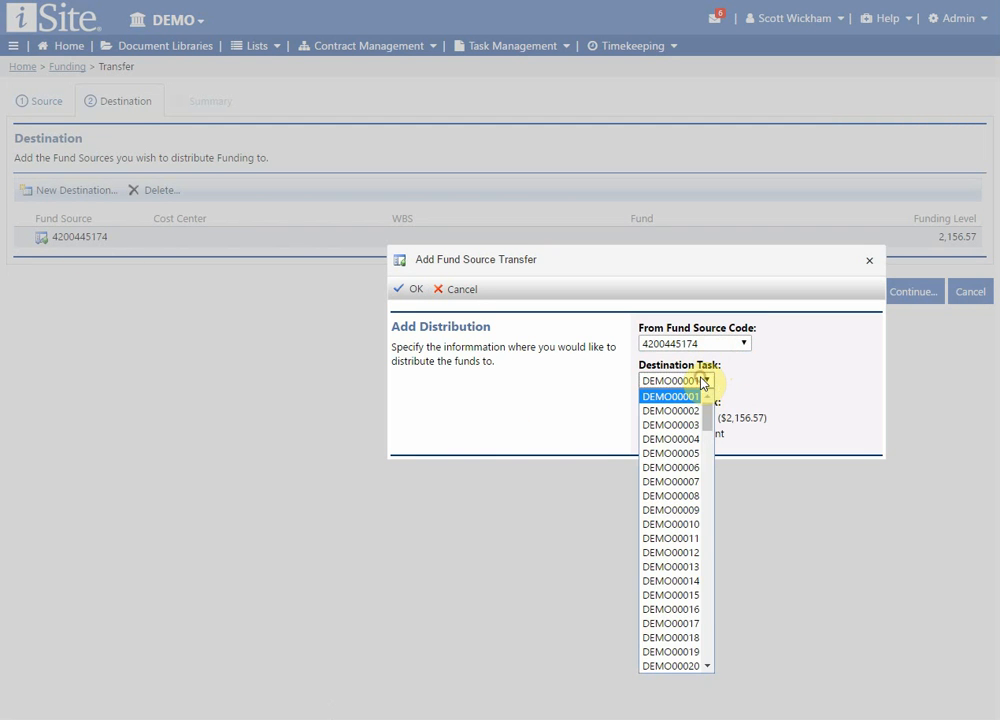
click(694, 637)
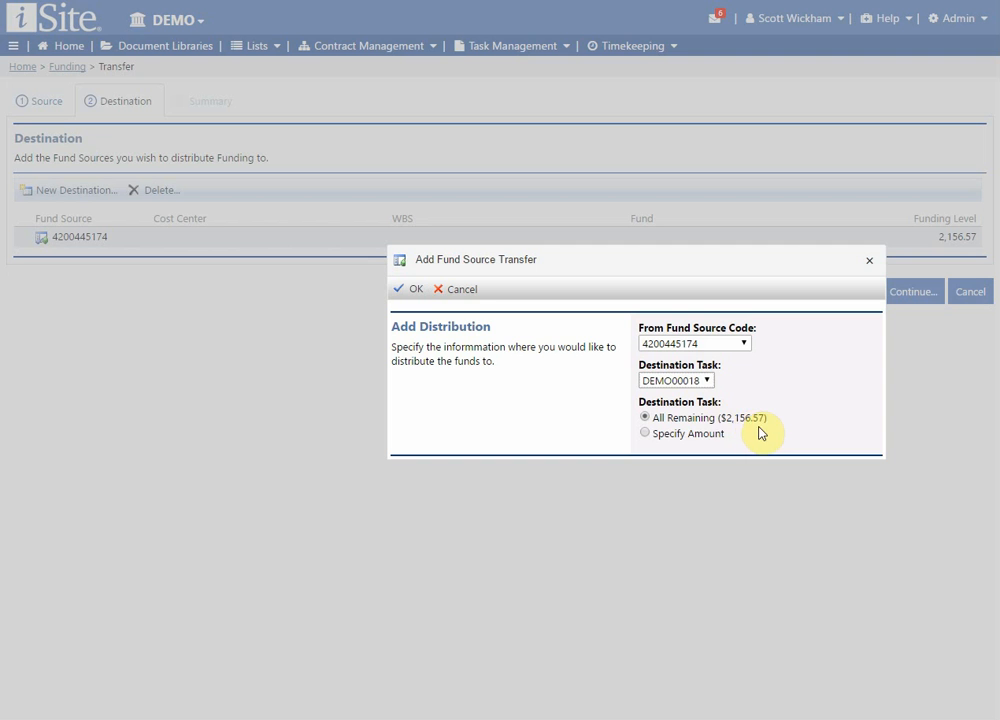
click(702, 437)
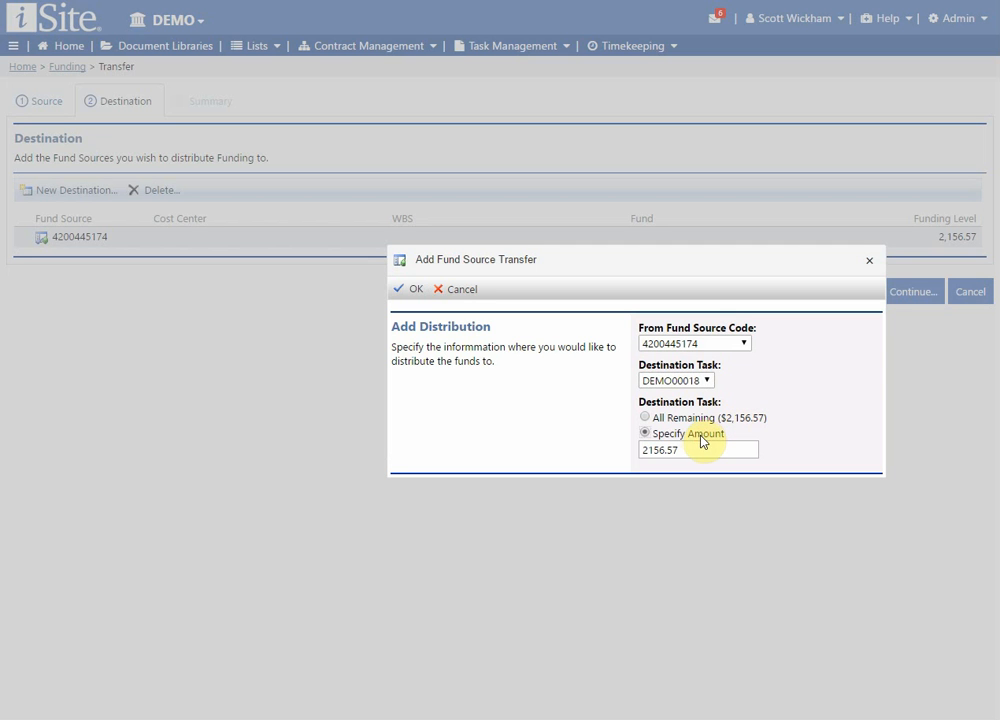
drag(697, 448, 641, 449)
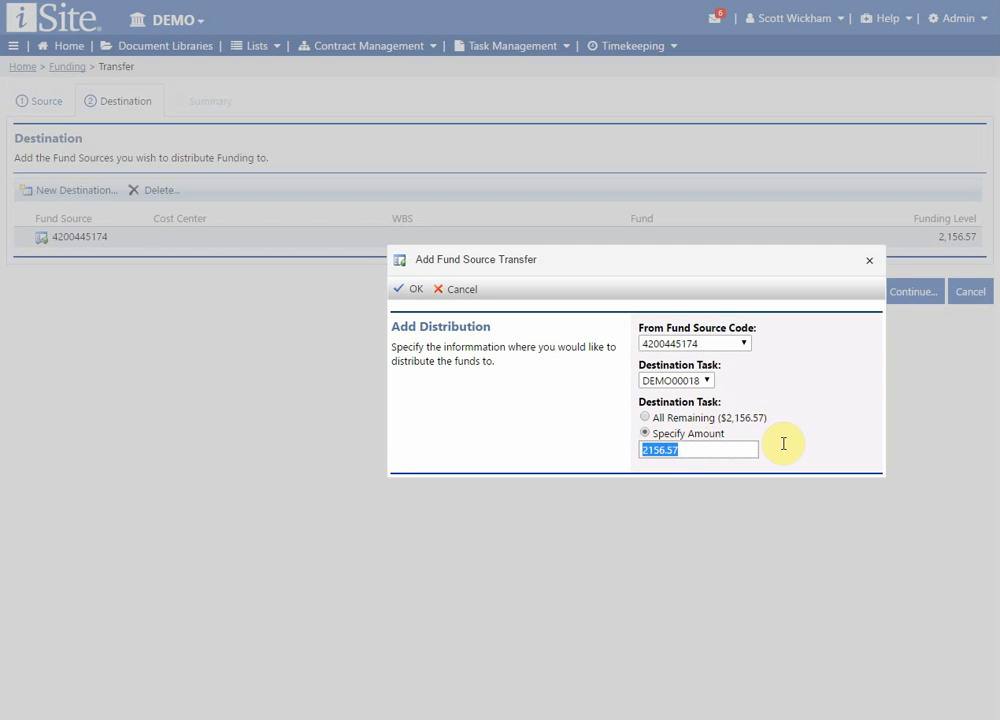
text(2000)
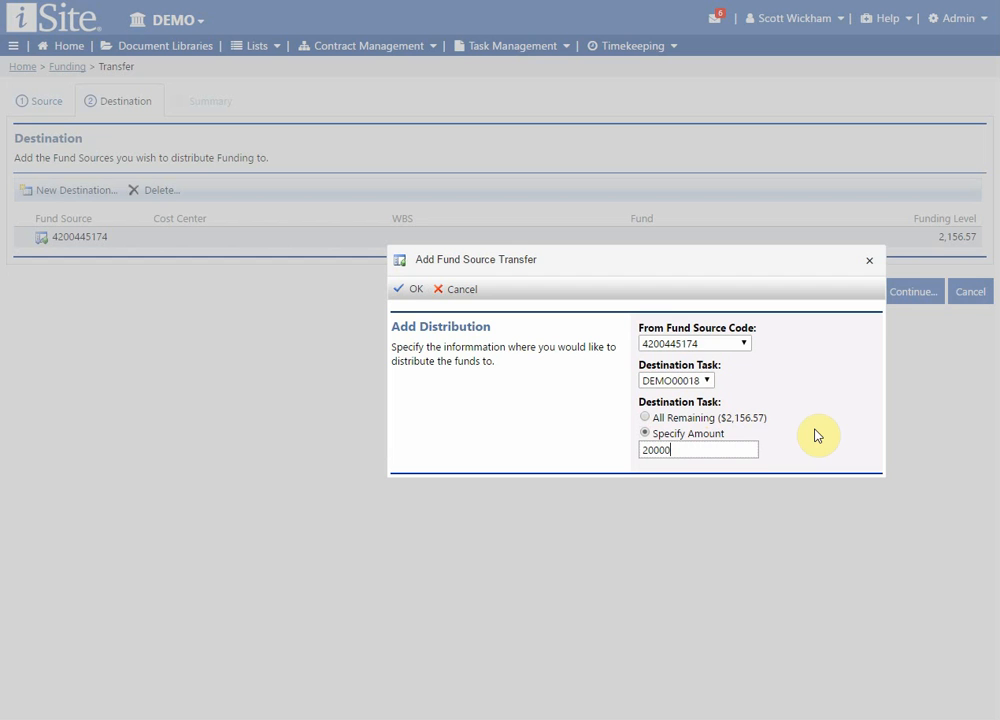
click(411, 290)
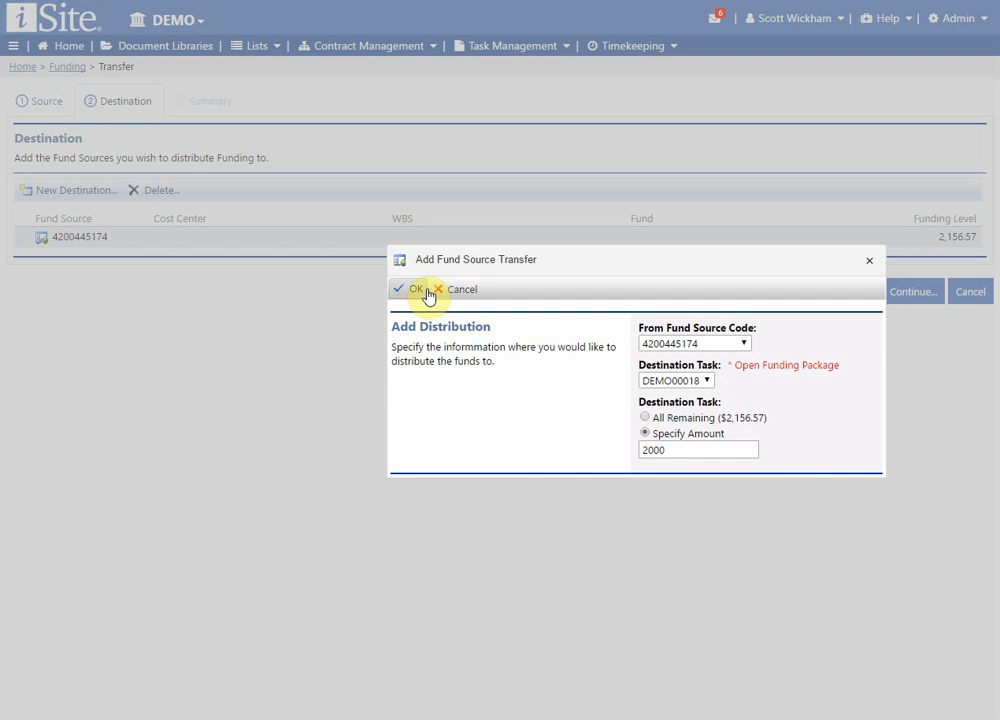
Change the transfer's destination task to DEMO00017 and add the distribution.
click(705, 381)
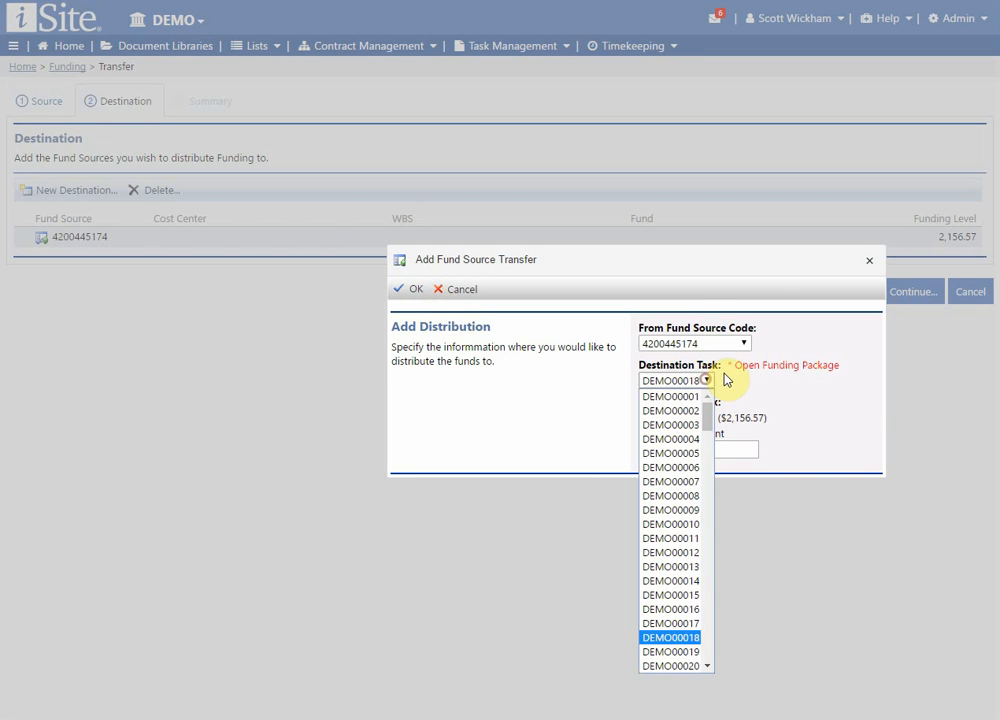
click(692, 624)
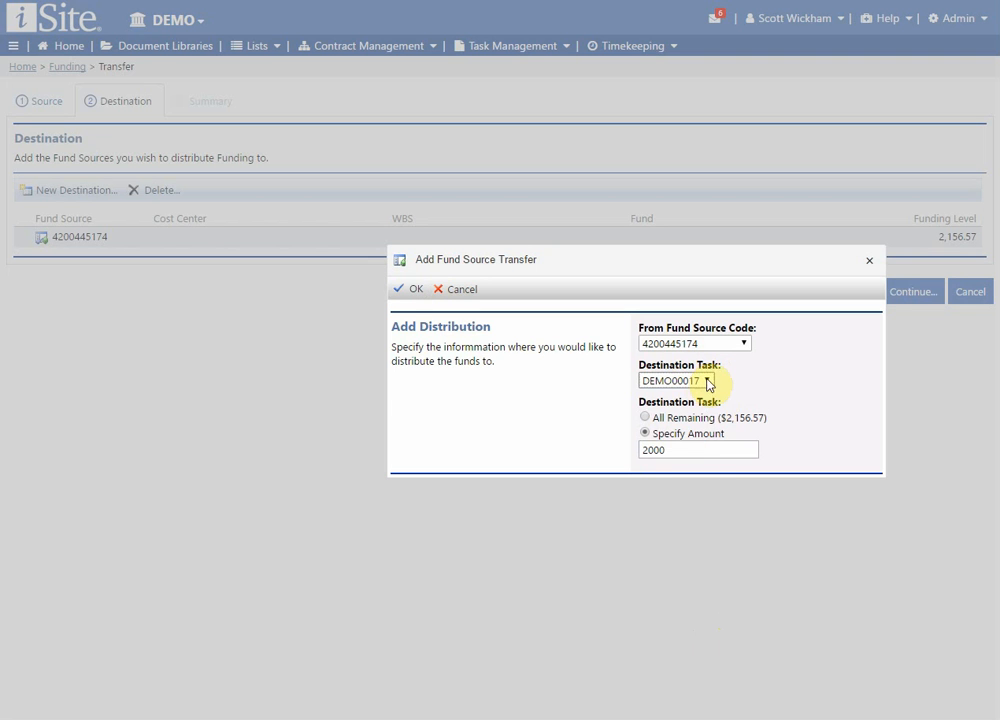
click(405, 290)
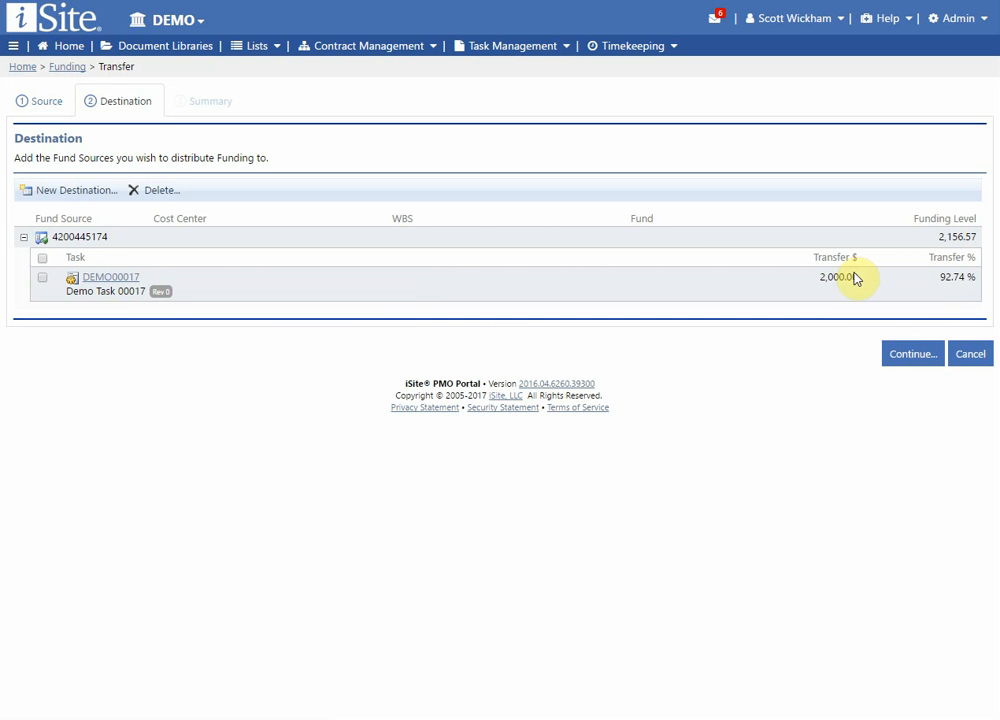
click(59, 198)
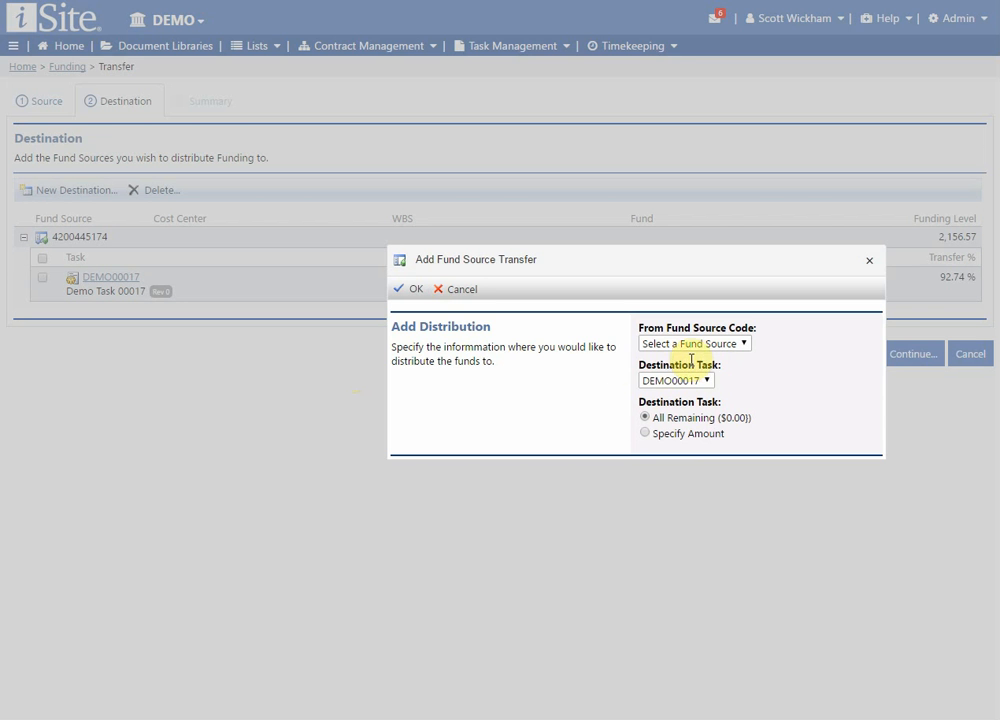
click(714, 344)
click(699, 373)
click(703, 381)
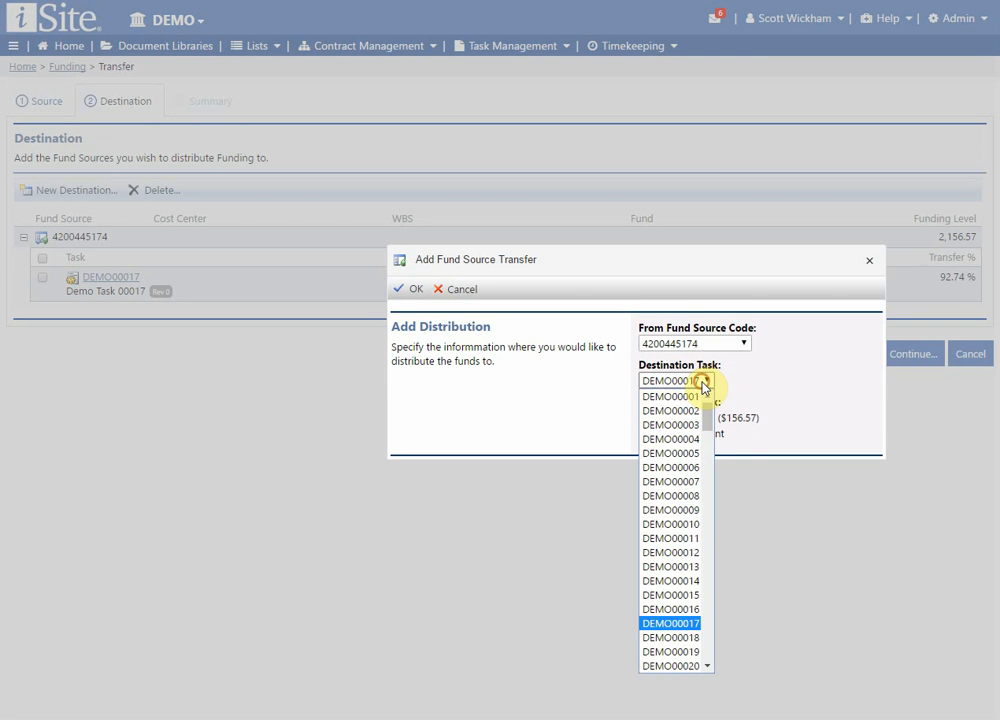
scroll(705, 662, down, 2)
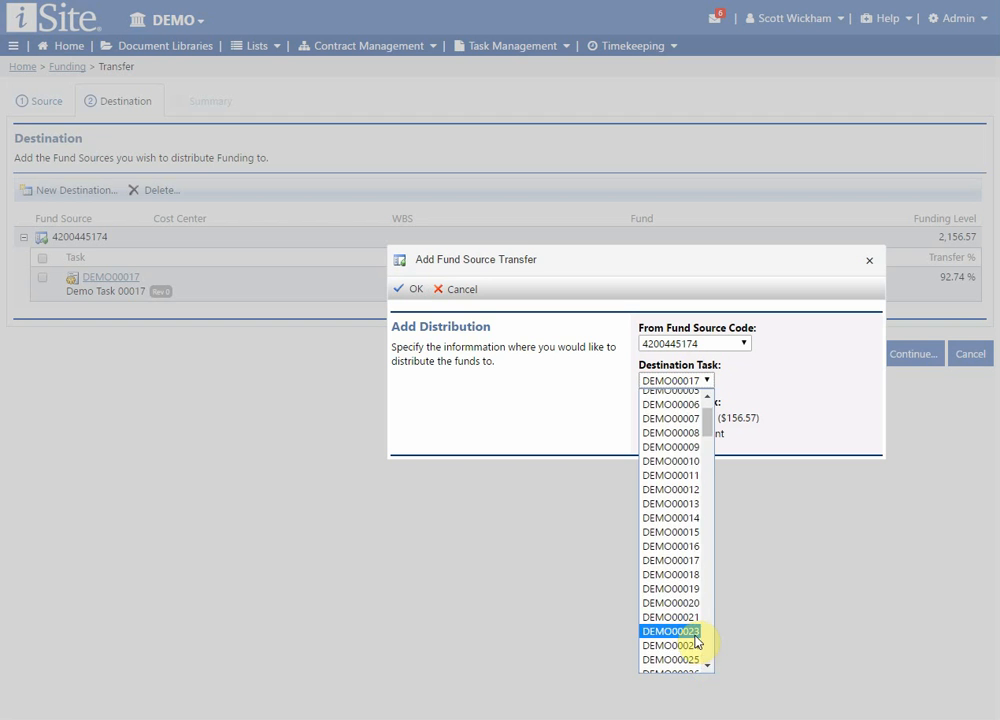
click(696, 634)
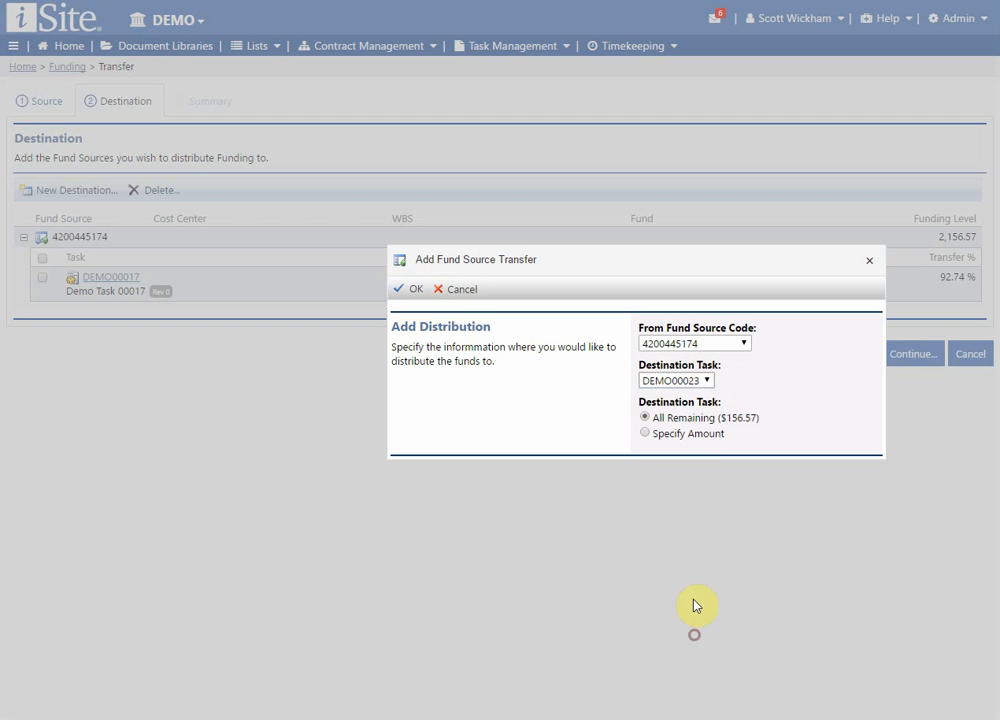
click(418, 291)
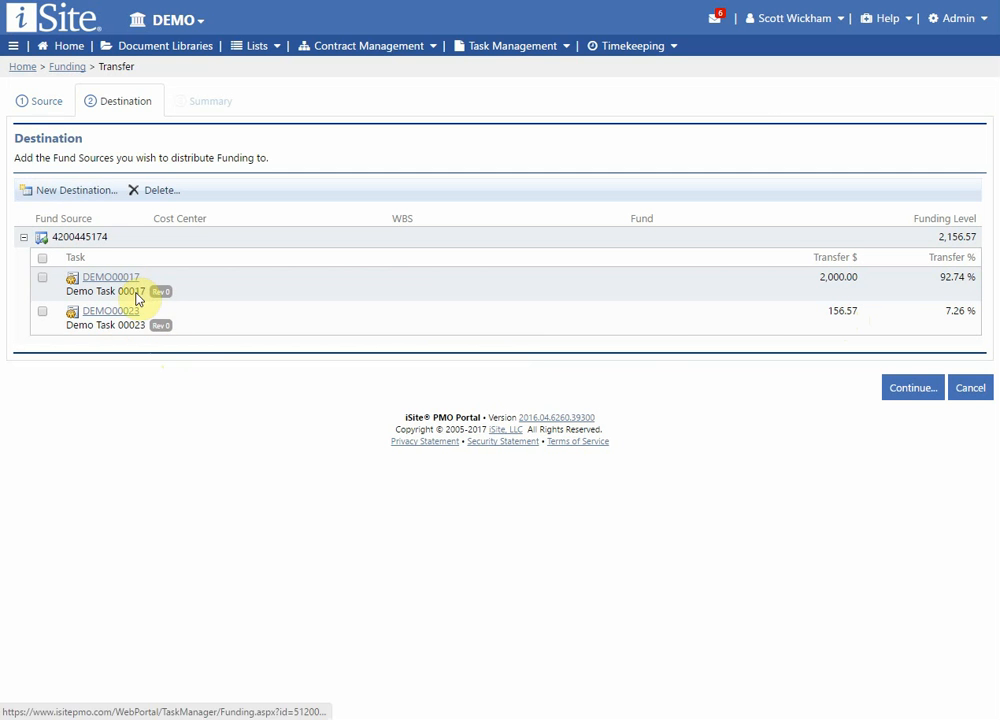
click(912, 392)
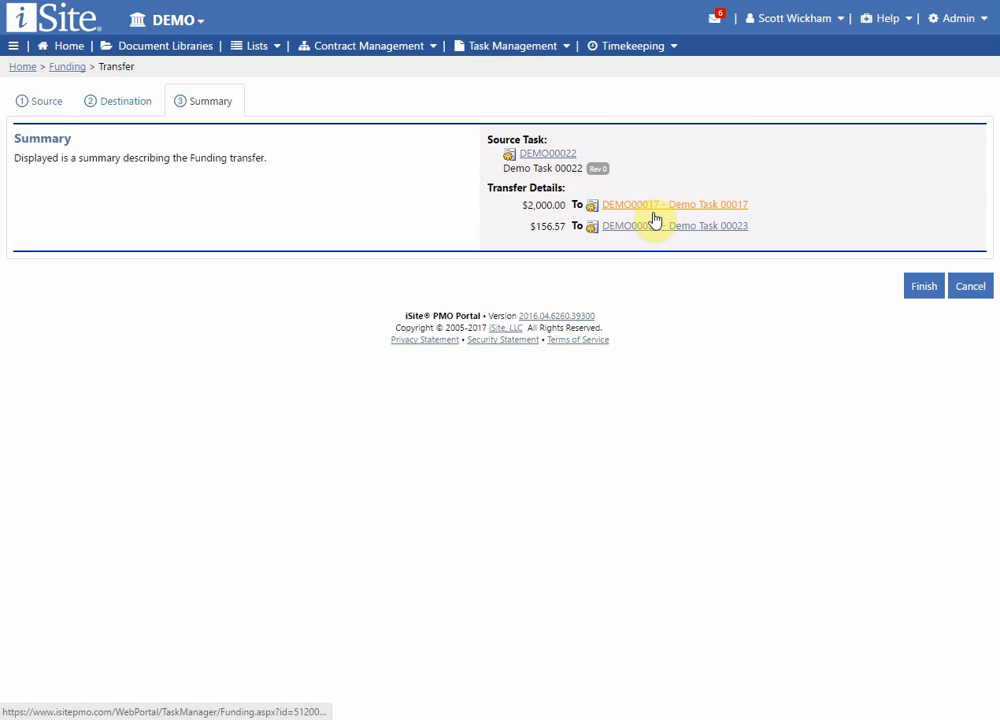
click(915, 292)
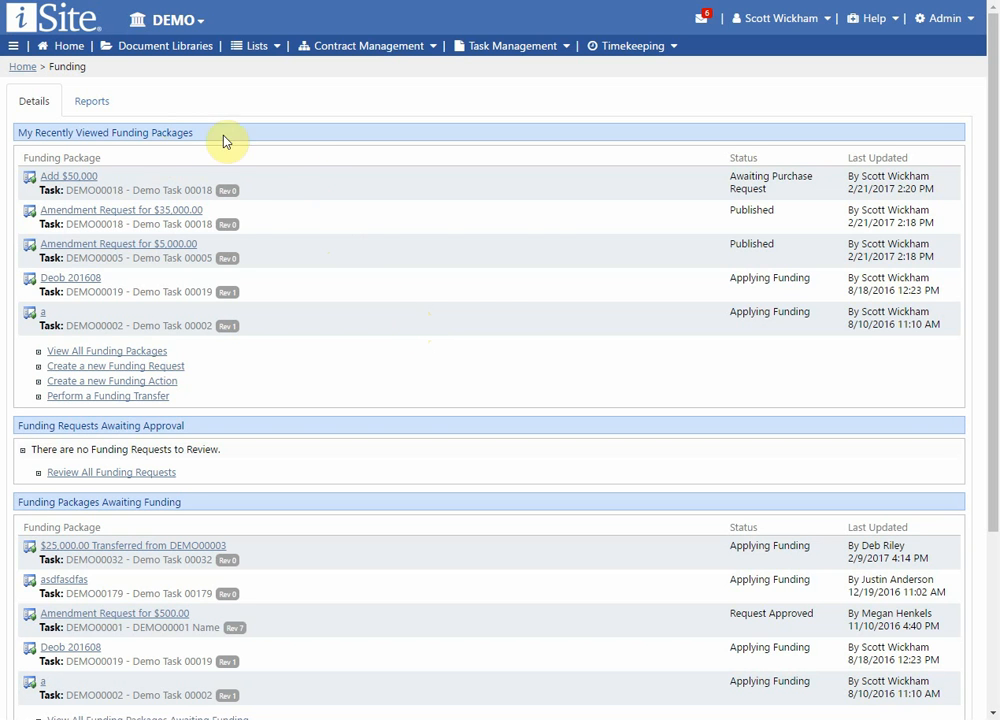
Look at the parameters of the Approved Funding through Financial Month report, and return to the Funding details overview.
click(106, 114)
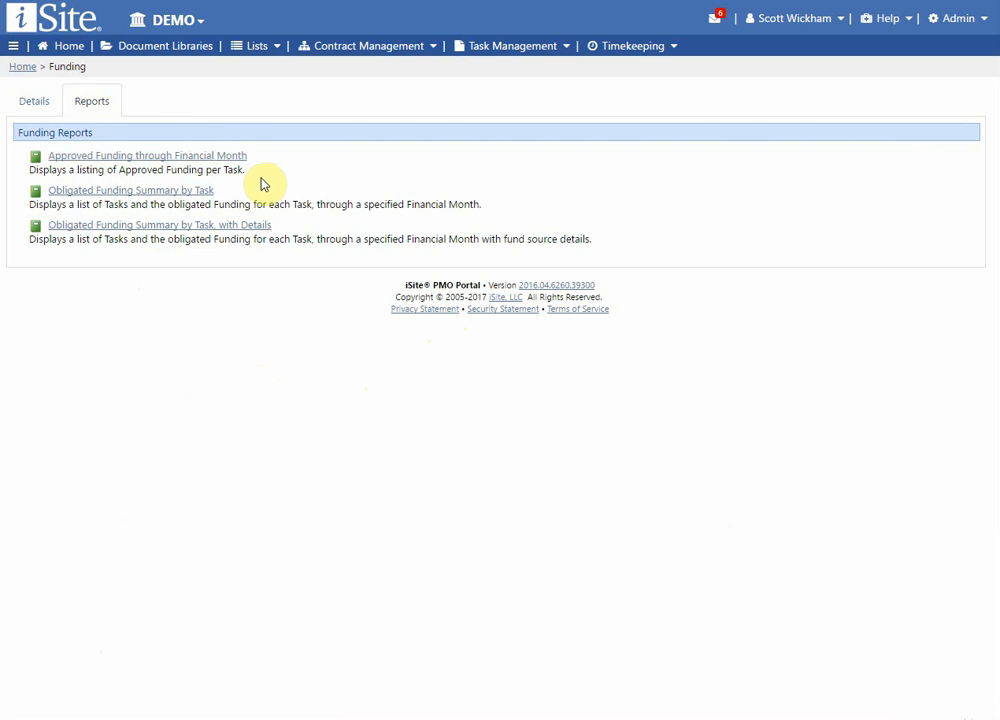
click(204, 157)
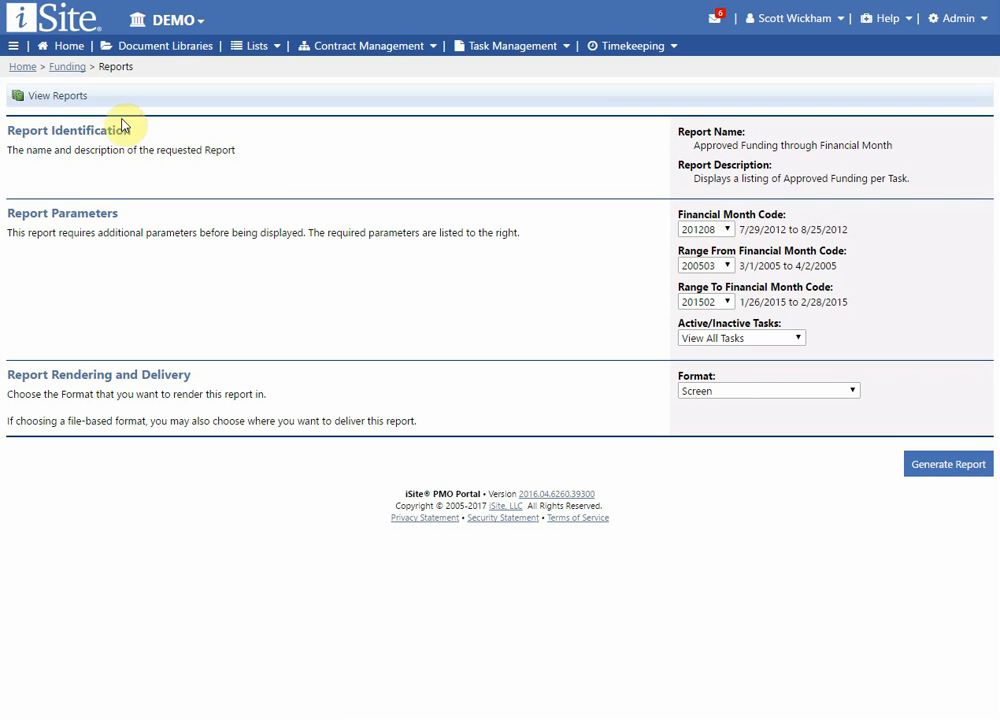
click(58, 97)
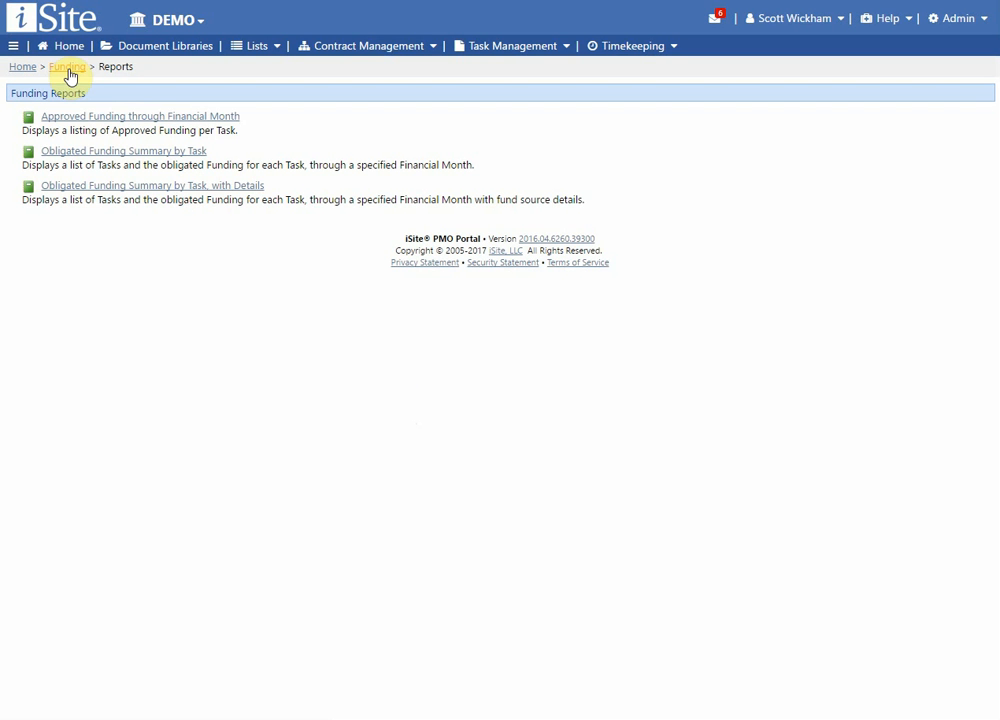
click(100, 150)
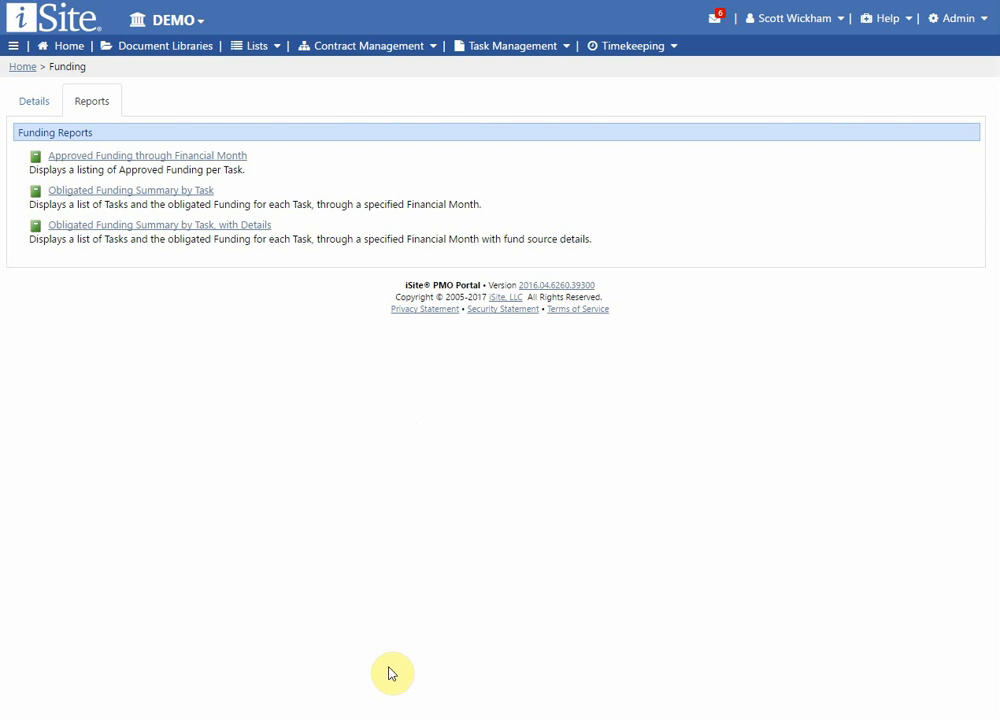
click(24, 104)
scroll(461, 352, down, 5)
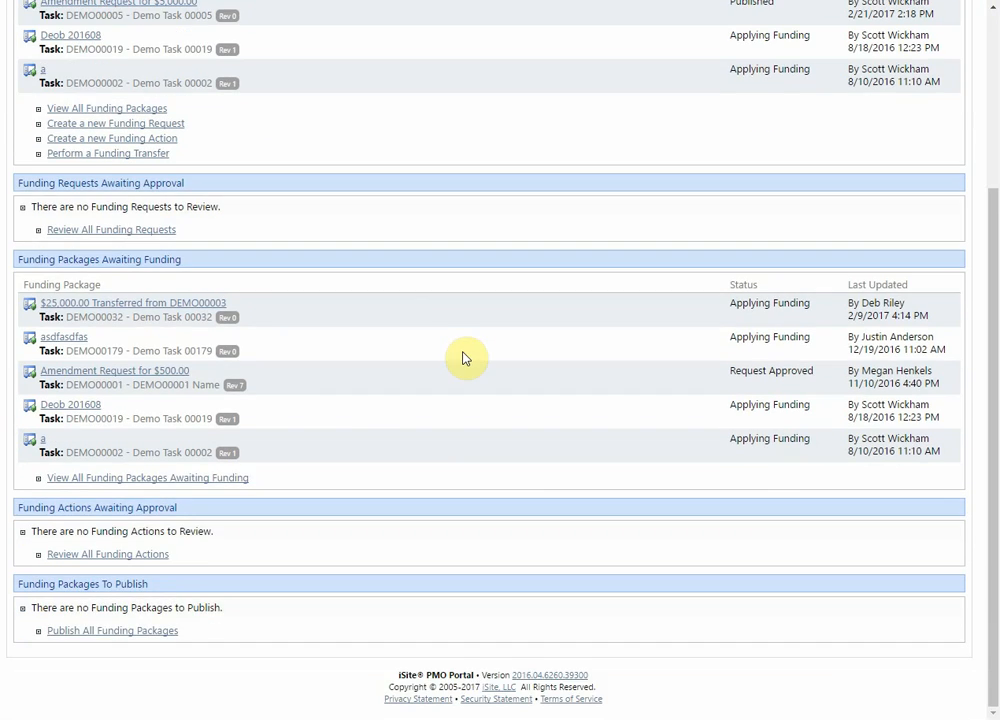
scroll(464, 357, up, 5)
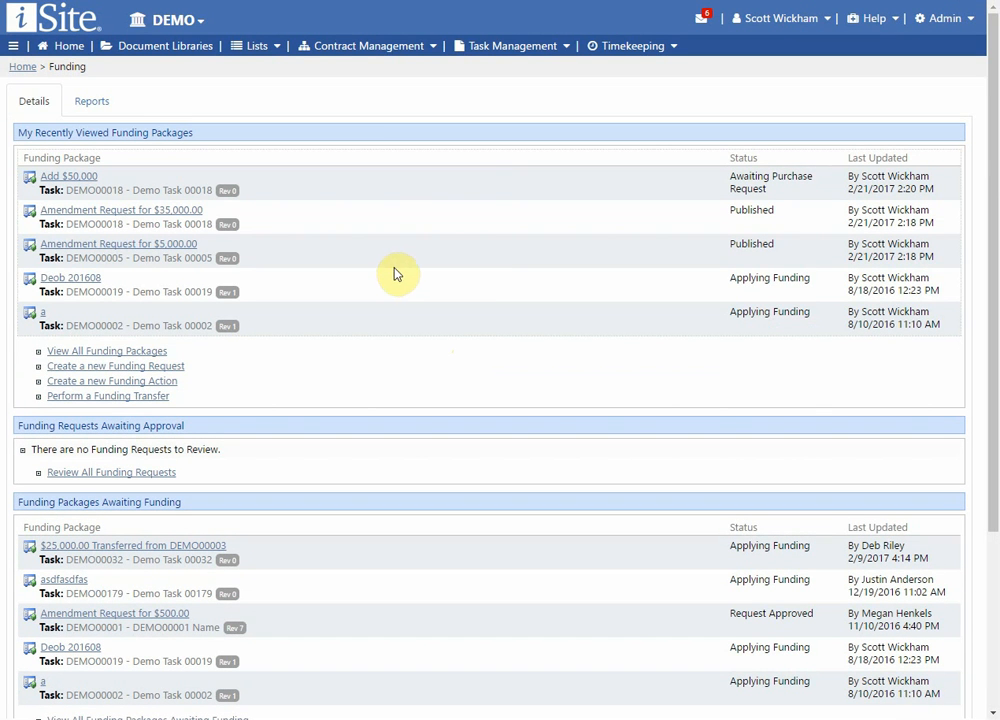